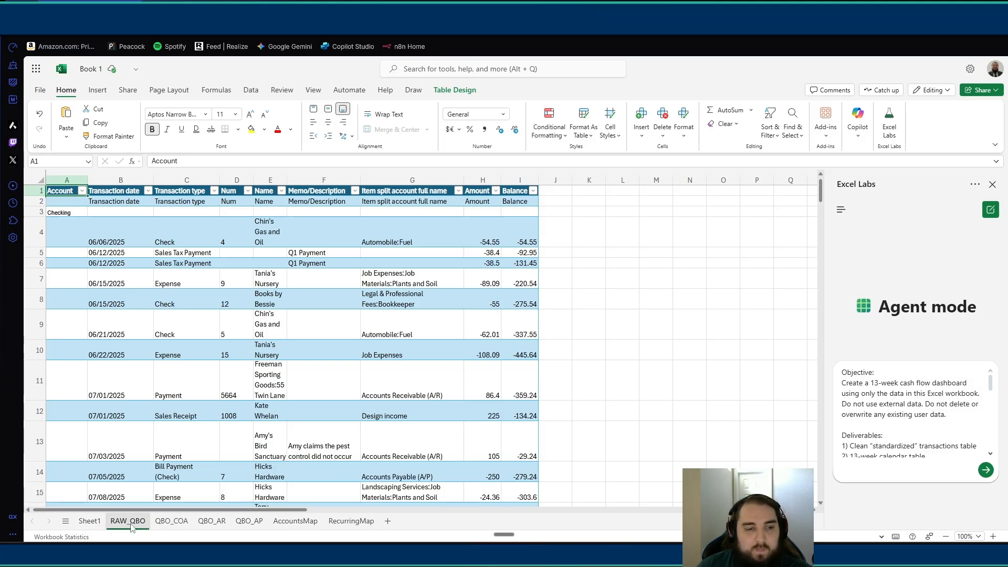
Look through the source sheets of Book 1, from RAW_QBO and QBO_COA to QBO_AR, QBO_AP and AccountsMap
{"action": "scroll", "coordinate": [220, 329], "scroll_direction": "down", "scroll_amount": 1}
{"action": "scroll", "coordinate": [230, 263], "scroll_direction": "up", "scroll_amount": 1}
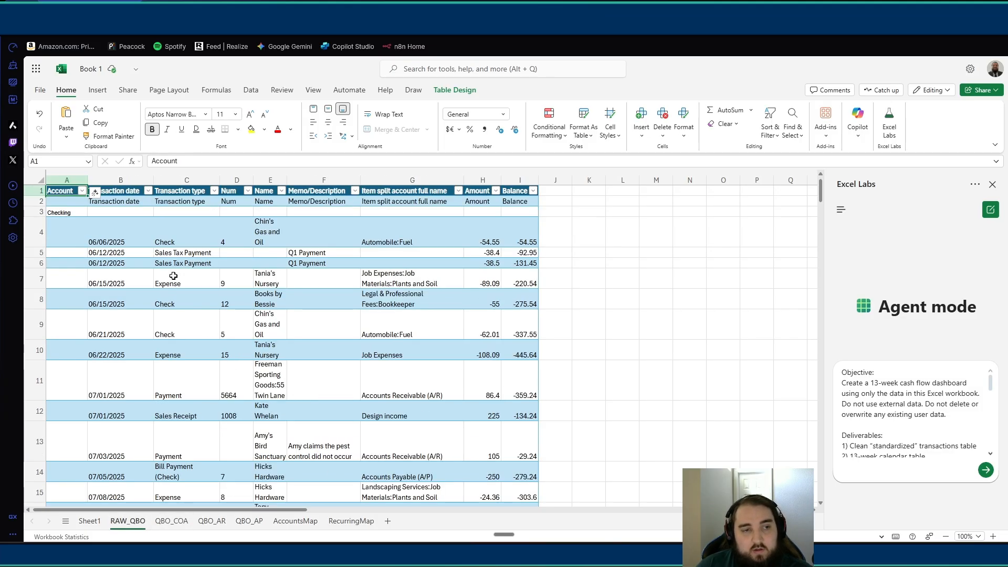
{"action": "left_click", "coordinate": [172, 521]}
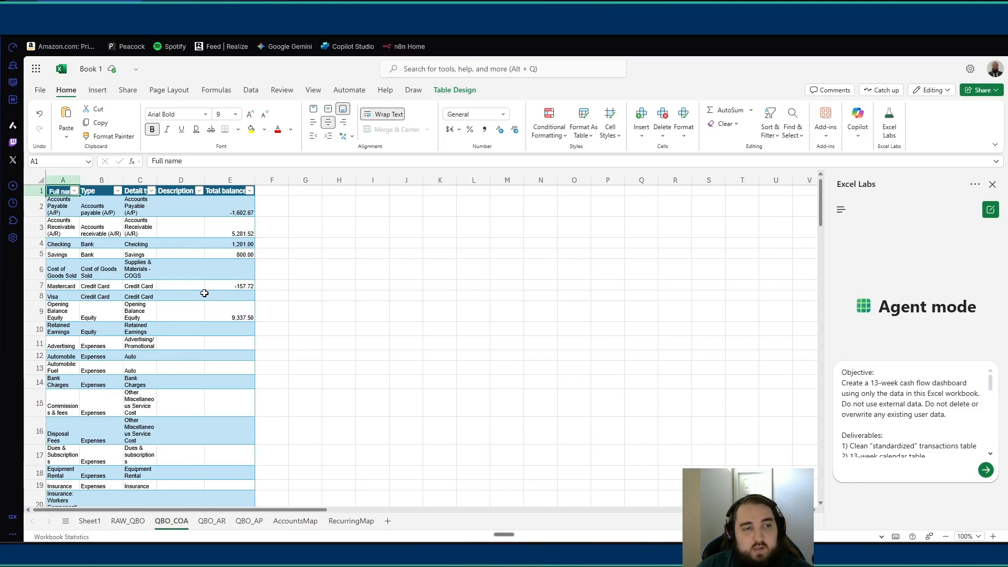
{"action": "left_click", "coordinate": [221, 523]}
{"action": "left_click", "coordinate": [249, 521]}
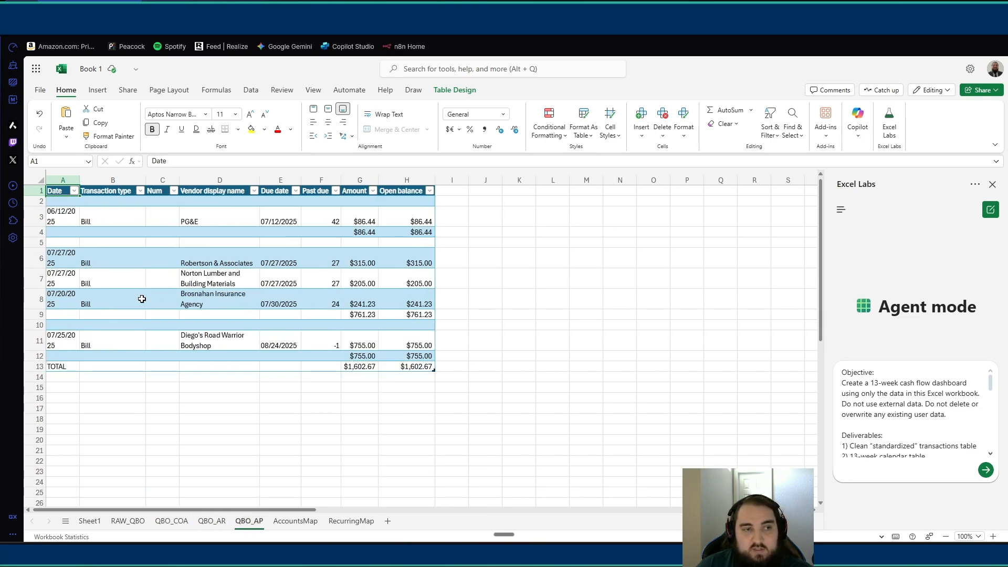
{"action": "left_click", "coordinate": [295, 521]}
{"action": "left_click", "coordinate": [127, 521]}
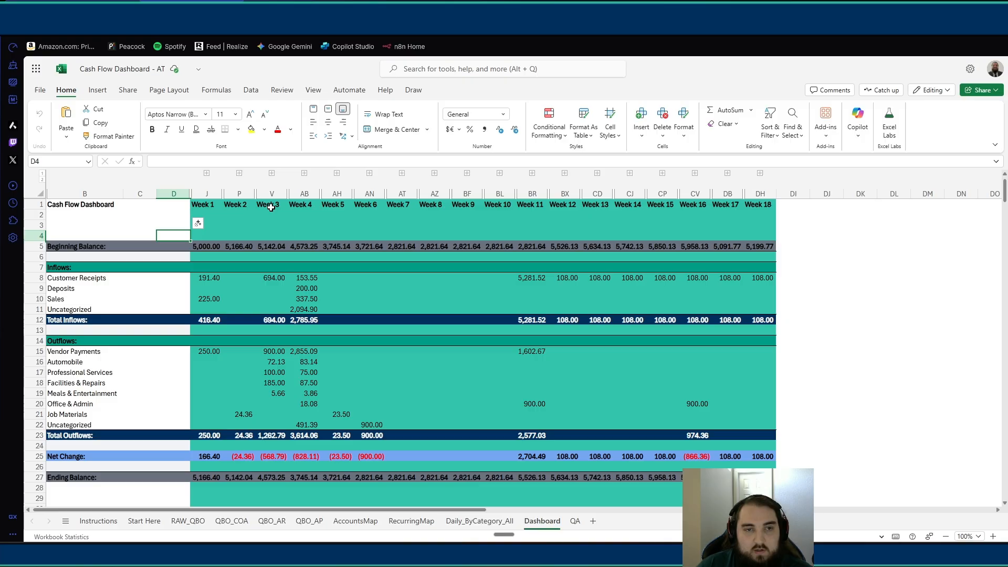
Expand and collapse the daily columns of Week 1 and Week 2 on the Dashboard sheet of Cash Flow Dashboard - AT
{"action": "left_click", "coordinate": [206, 173]}
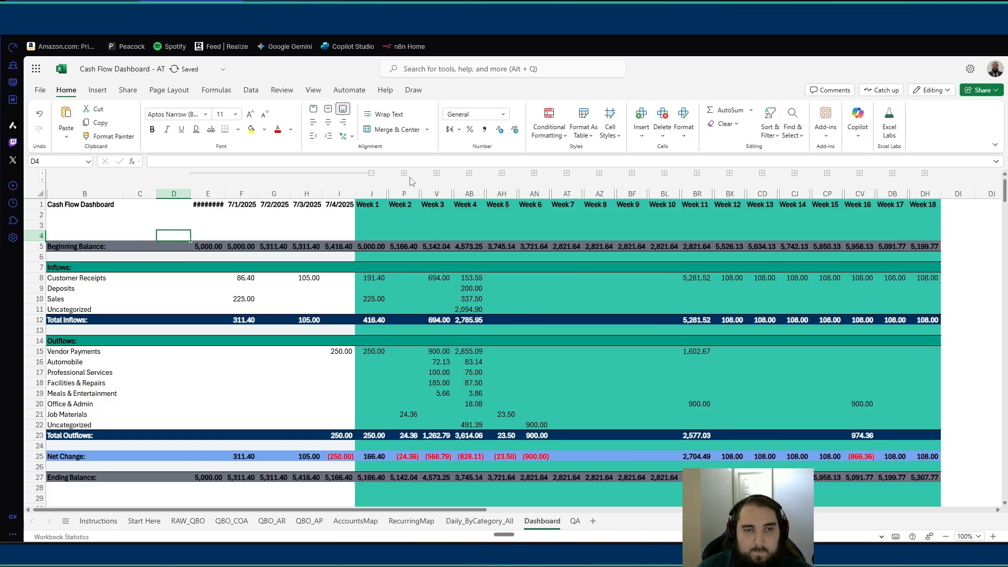
{"action": "left_click", "coordinate": [404, 173]}
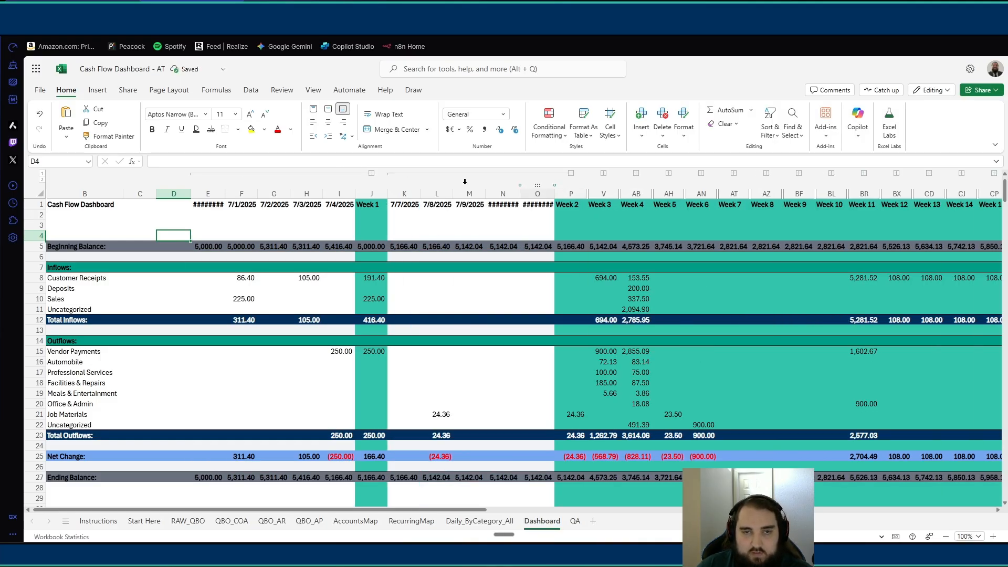
{"action": "left_click", "coordinate": [371, 172]}
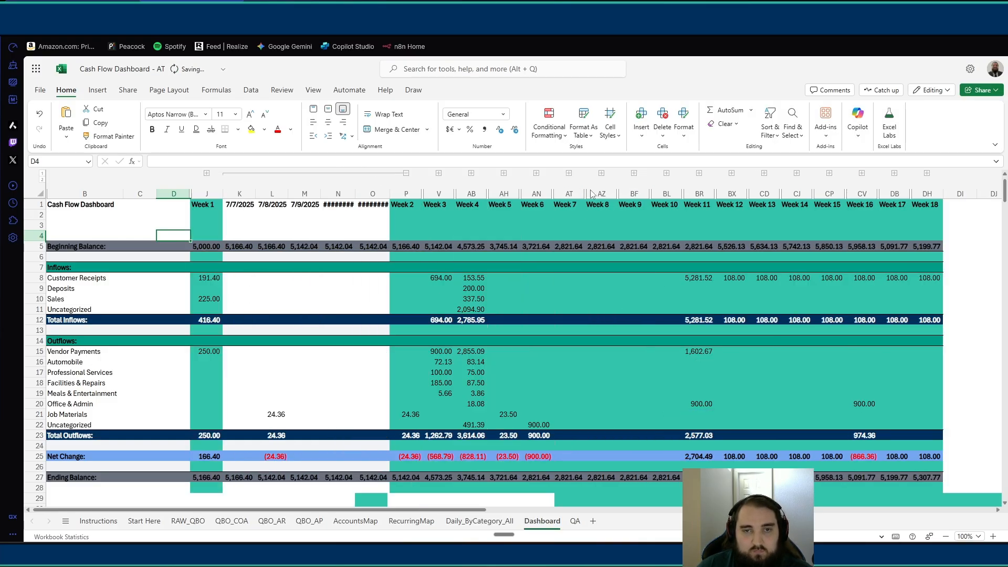
{"action": "left_click", "coordinate": [406, 173]}
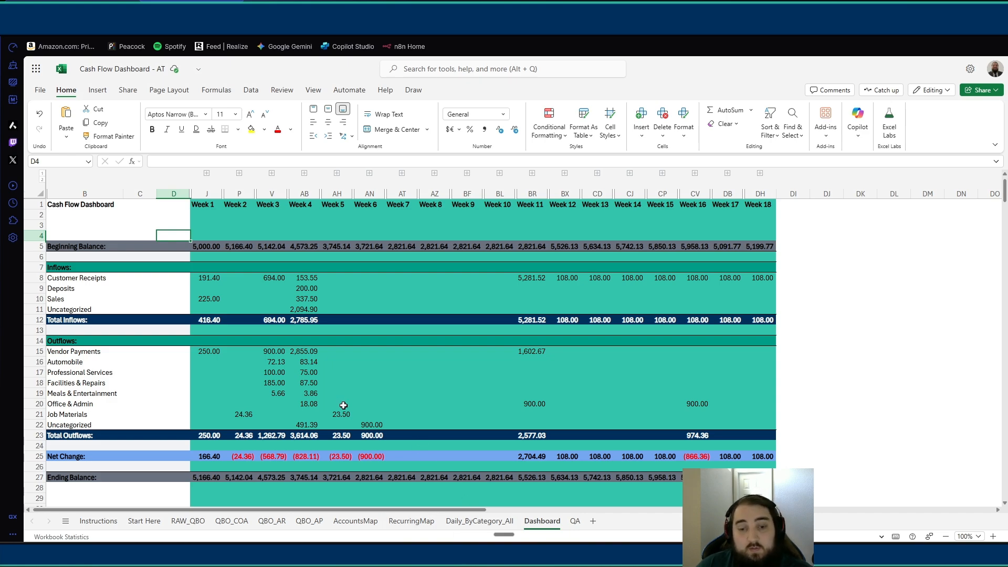
Compare the RecurringMap sheets of Book 1 and Cash Flow Dashboard - AT, copying the latter's green template table H1:L4
{"action": "left_click", "coordinate": [110, 1]}
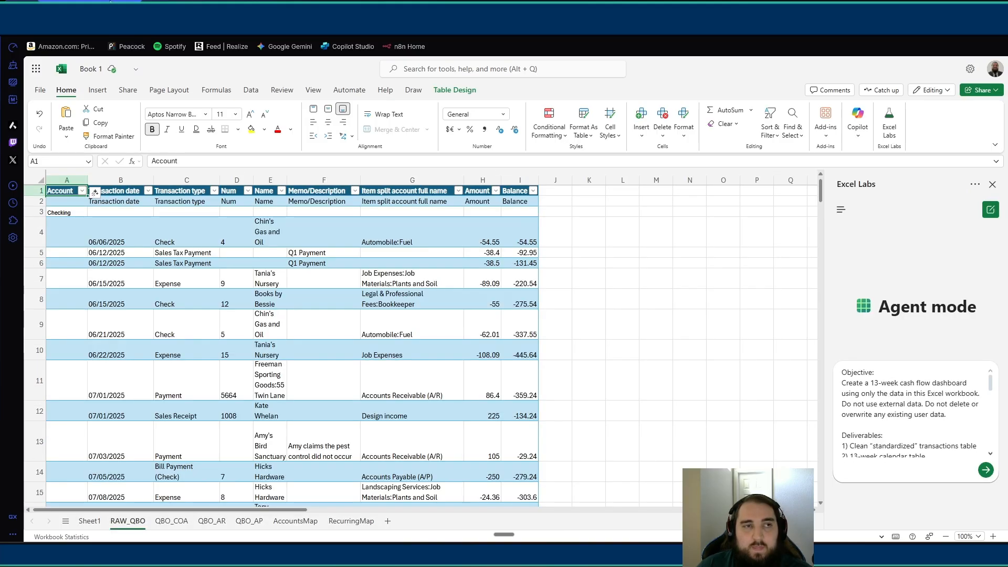
{"action": "left_click", "coordinate": [340, 521]}
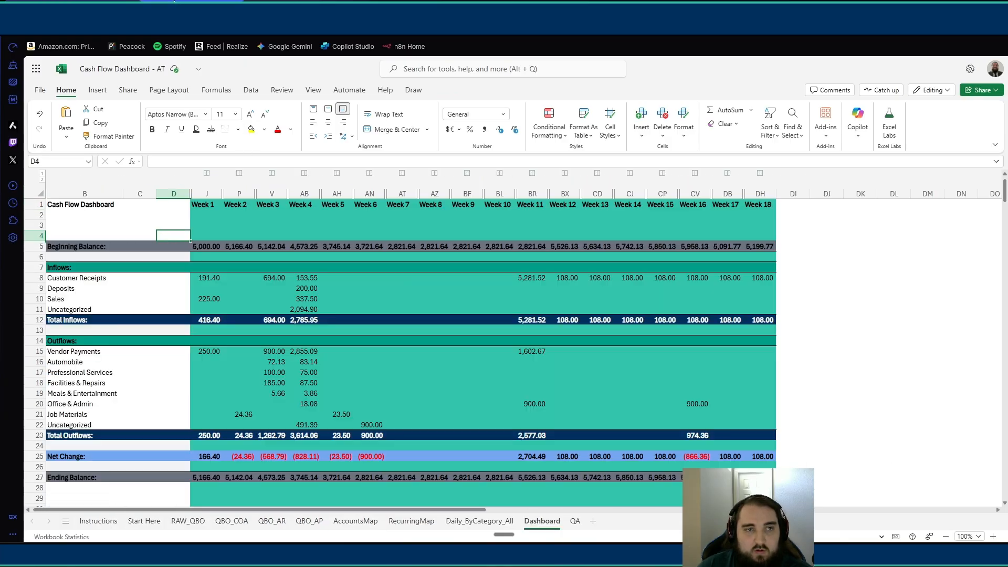
{"action": "left_click", "coordinate": [411, 521]}
{"action": "left_click_drag", "start_coordinate": [447, 191], "coordinate": [680, 221]}
{"action": "key", "text": "ctrl+c"}
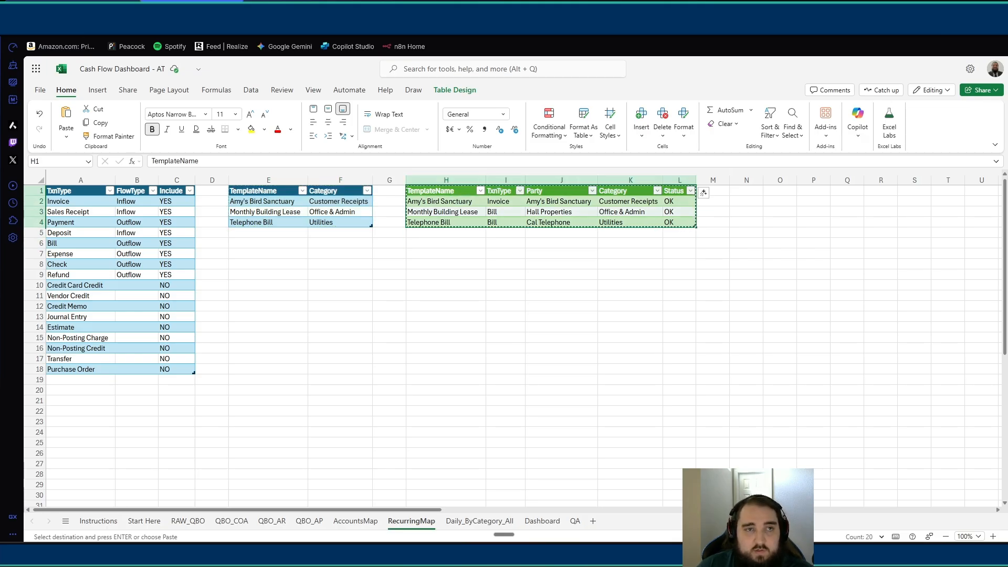
{"action": "left_click", "coordinate": [561, 232]}
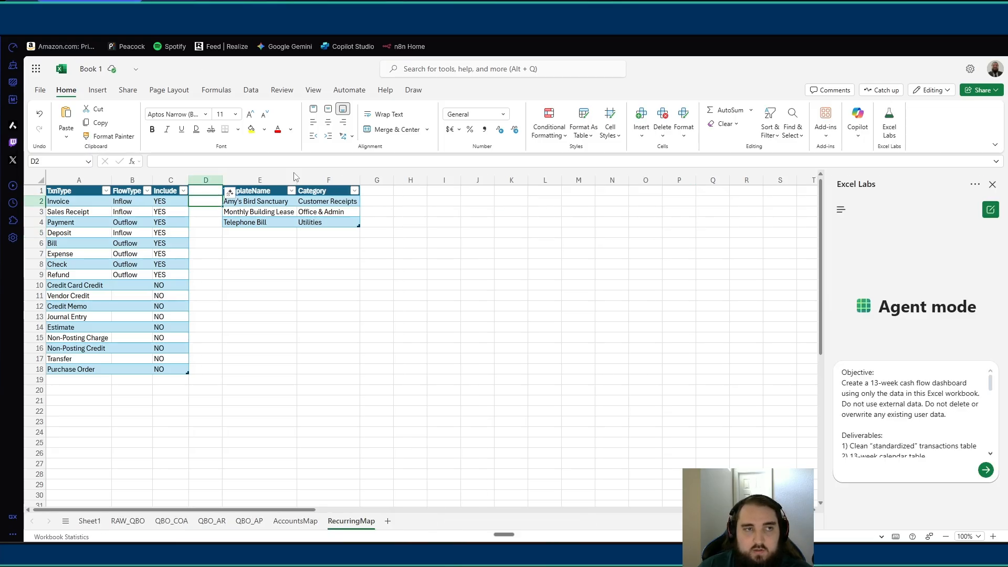
{"action": "left_click", "coordinate": [356, 327]}
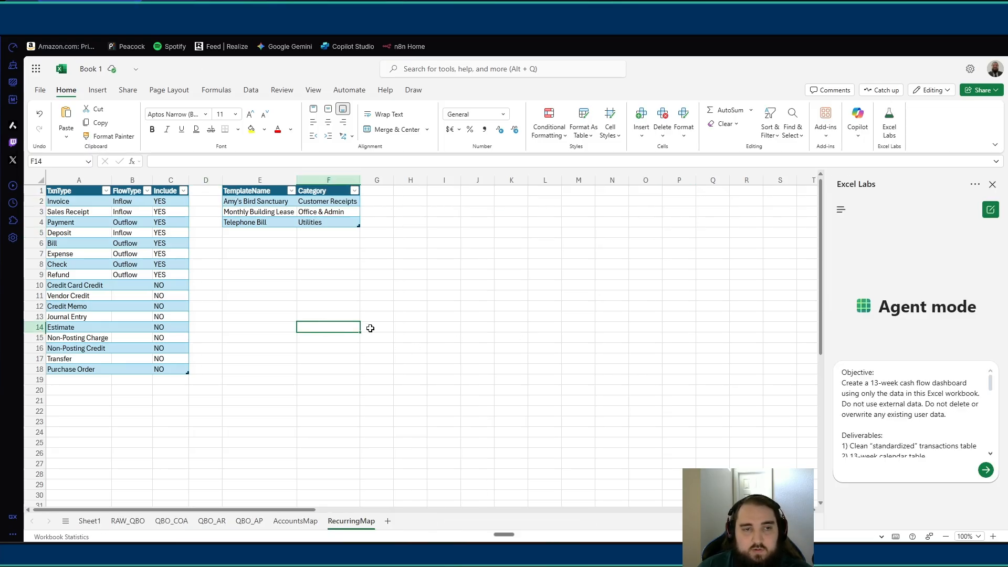
With AccountsMap open in Book 1, review the 13-week cash flow dashboard prompt and submit it to Agent mode
{"action": "left_click", "coordinate": [295, 521]}
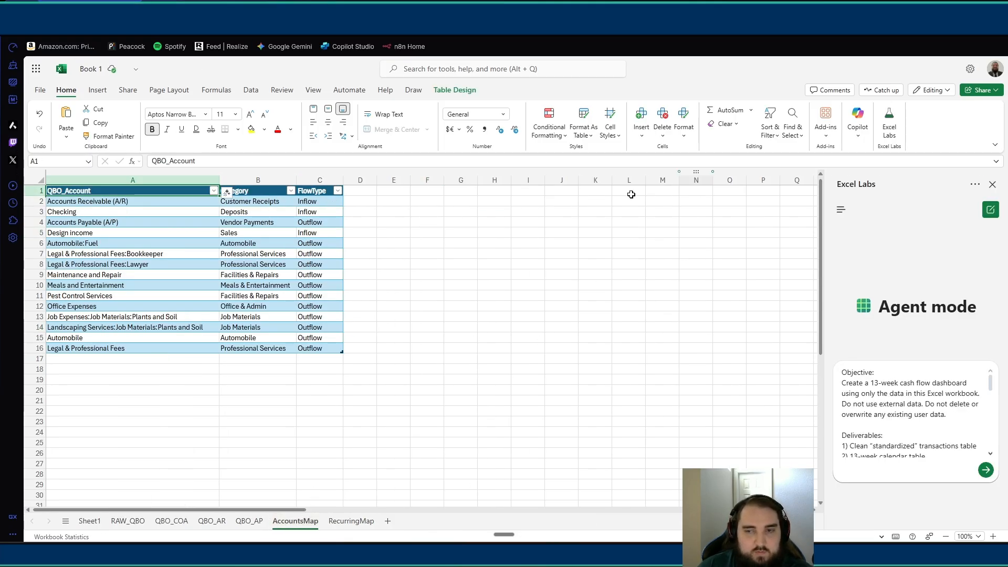
{"action": "scroll", "coordinate": [872, 385], "scroll_direction": "down", "scroll_amount": 10}
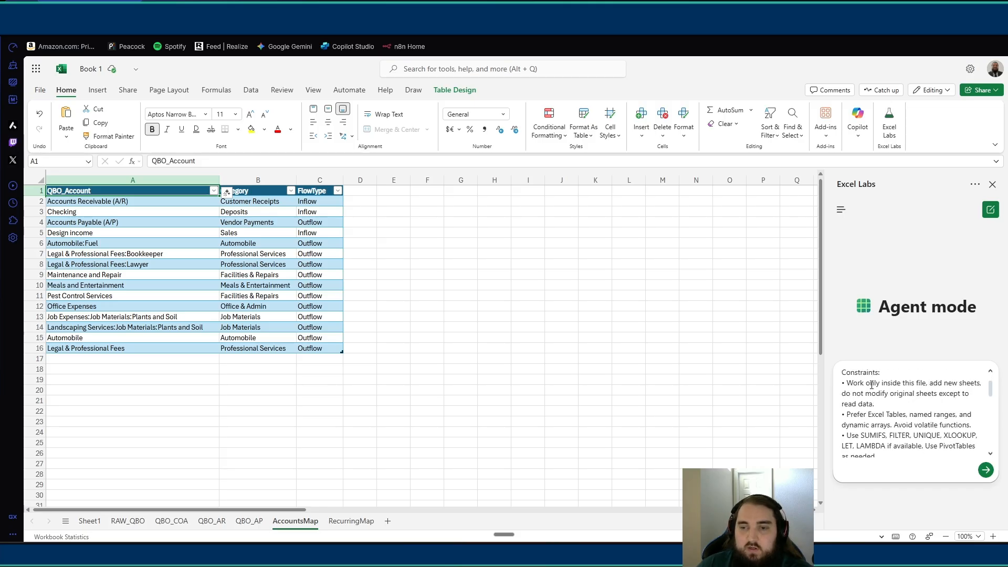
{"action": "scroll", "coordinate": [911, 420], "scroll_direction": "down", "scroll_amount": 10}
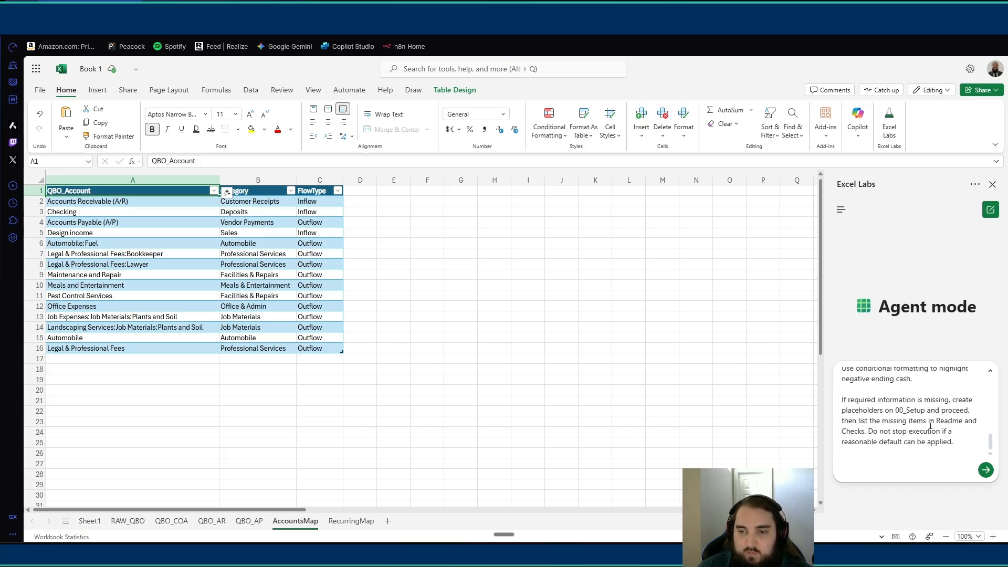
{"action": "scroll", "coordinate": [927, 428], "scroll_direction": "up", "scroll_amount": 20}
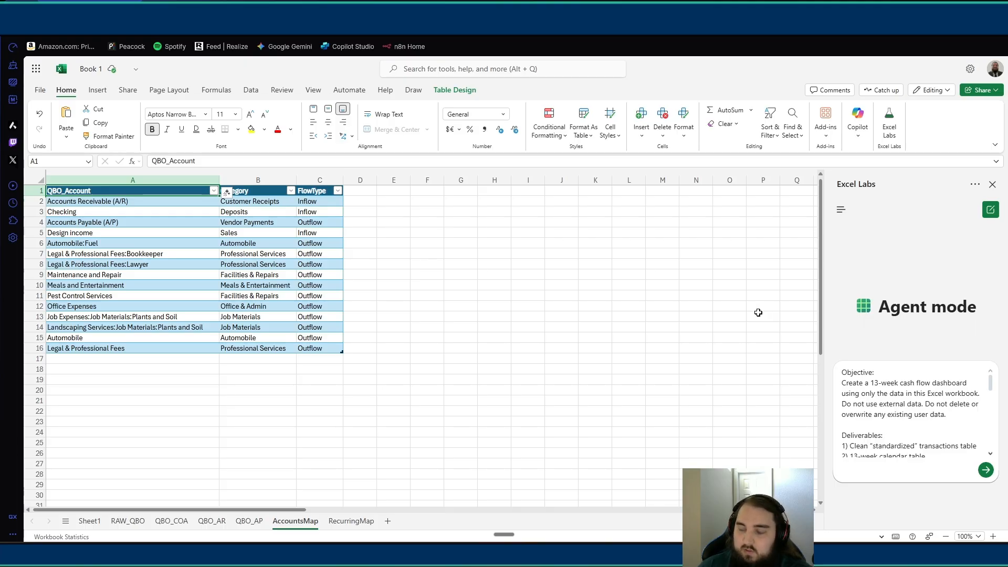
{"action": "scroll", "coordinate": [900, 419], "scroll_direction": "down", "scroll_amount": 15}
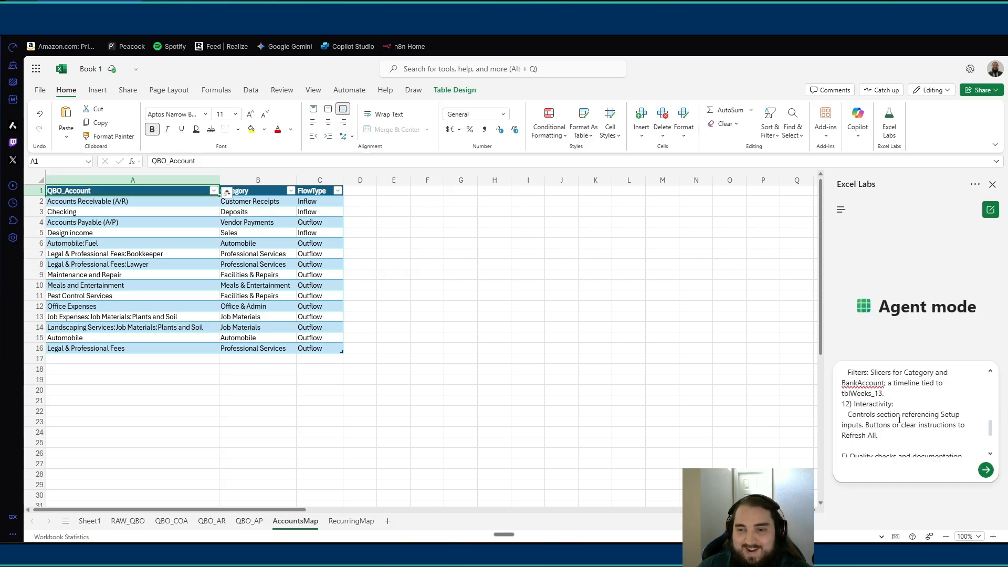
{"action": "scroll", "coordinate": [900, 420], "scroll_direction": "down", "scroll_amount": 6}
{"action": "scroll", "coordinate": [899, 418], "scroll_direction": "up", "scroll_amount": 6}
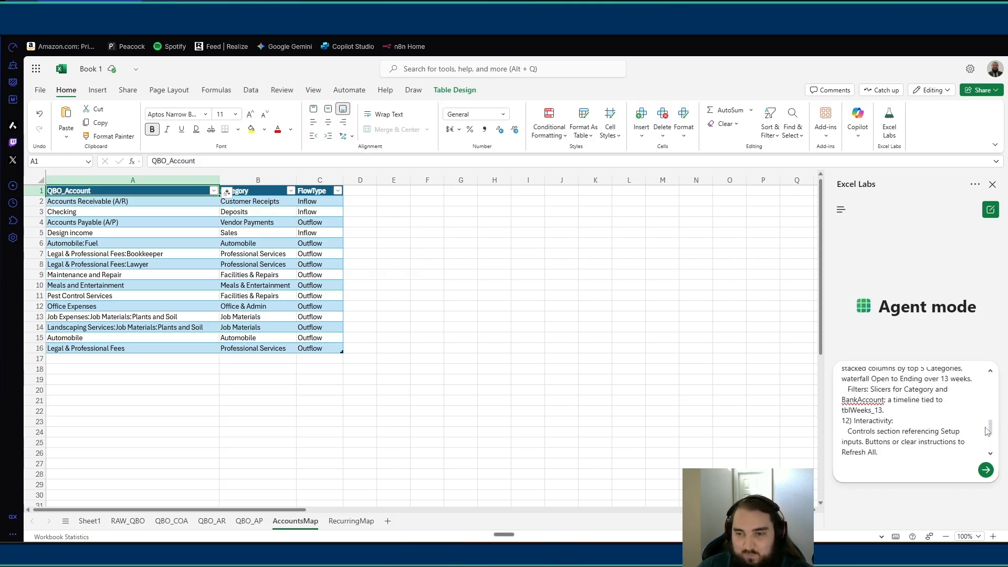
{"action": "left_click_drag", "start_coordinate": [990, 432], "coordinate": [989, 383]}
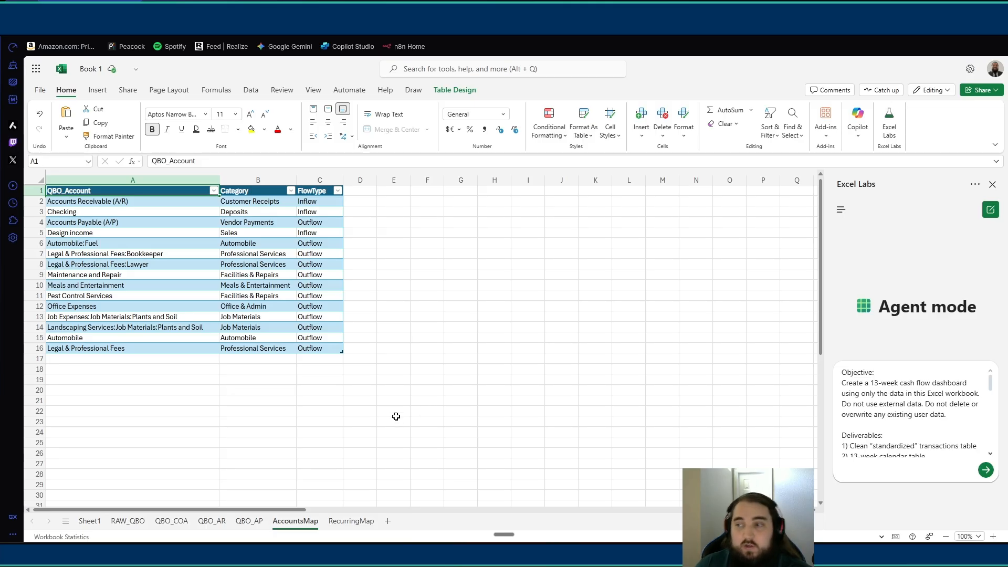
{"action": "key", "text": "Return"}
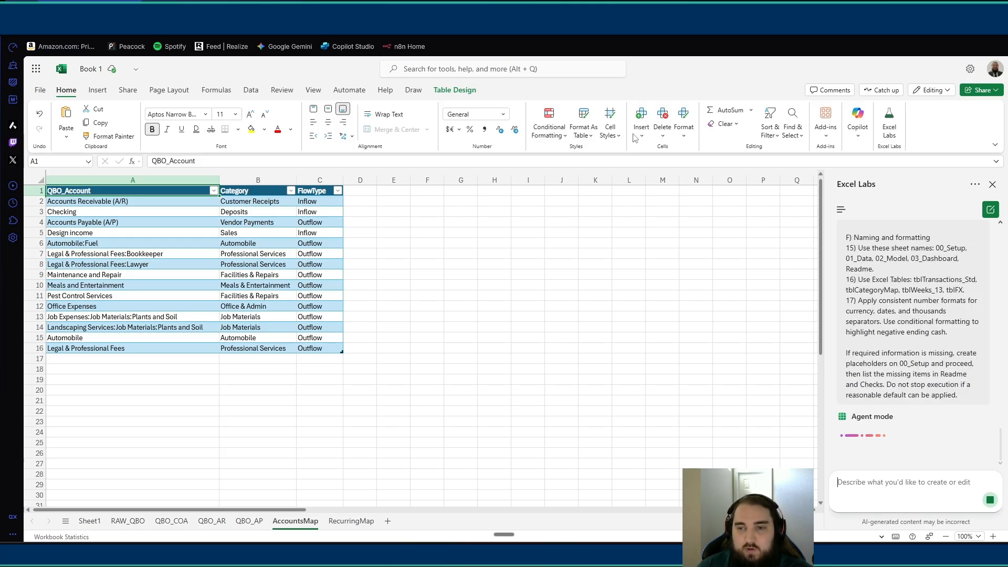
Reread the instructions of the submitted prompt in the Agent mode conversation
{"action": "scroll", "coordinate": [917, 365], "scroll_direction": "up", "scroll_amount": 10}
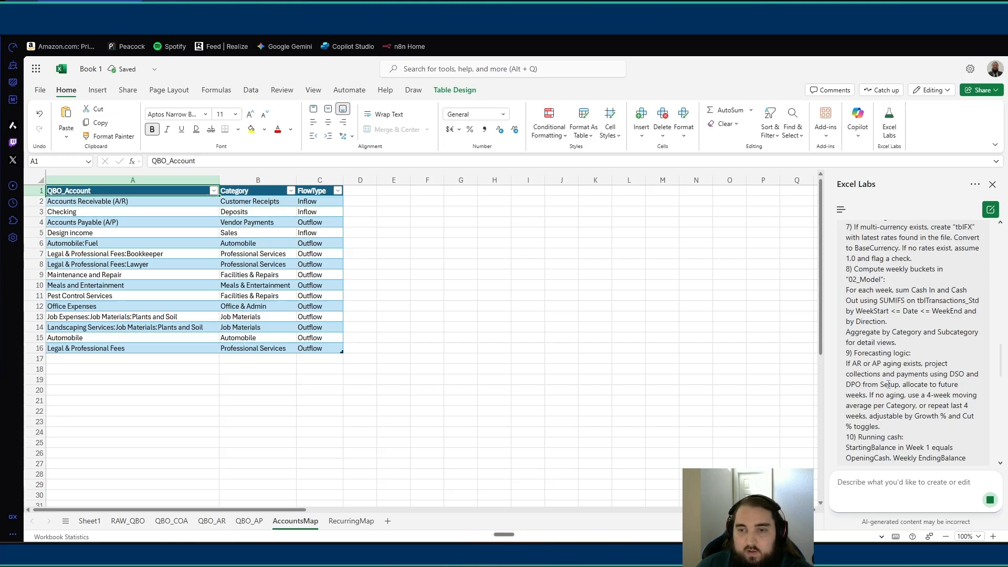
{"action": "scroll", "coordinate": [917, 364], "scroll_direction": "up", "scroll_amount": 10}
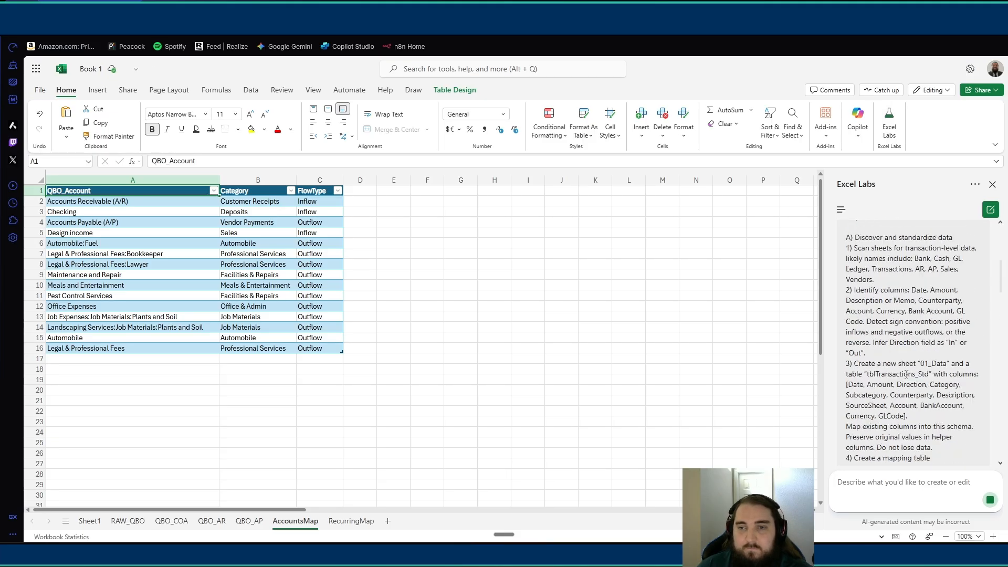
{"action": "scroll", "coordinate": [907, 374], "scroll_direction": "down", "scroll_amount": 20}
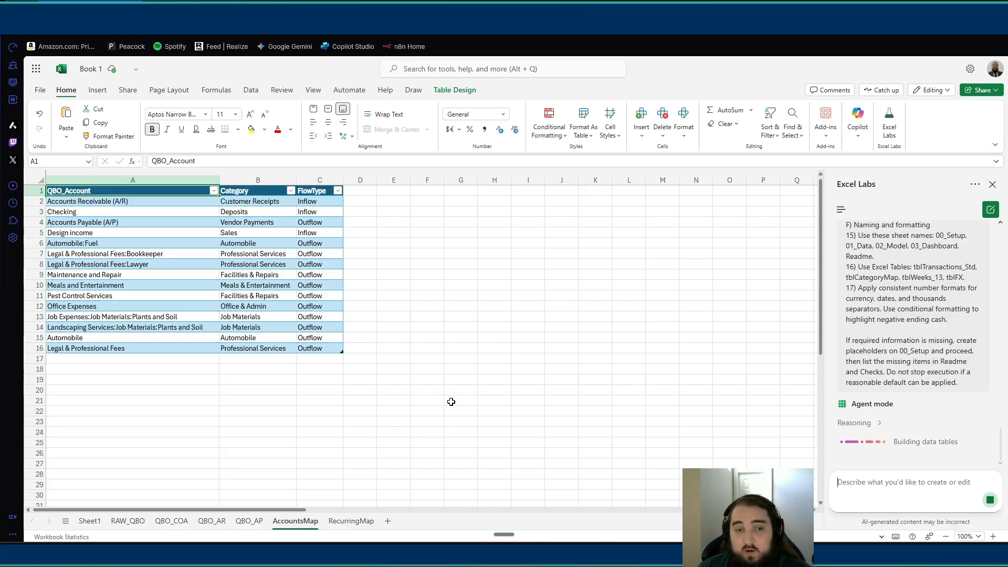
Check the RAW_QBO, QBO_AR and QBO_COA sheets while the agent works, ending on RAW_QBO
{"action": "left_click", "coordinate": [320, 412]}
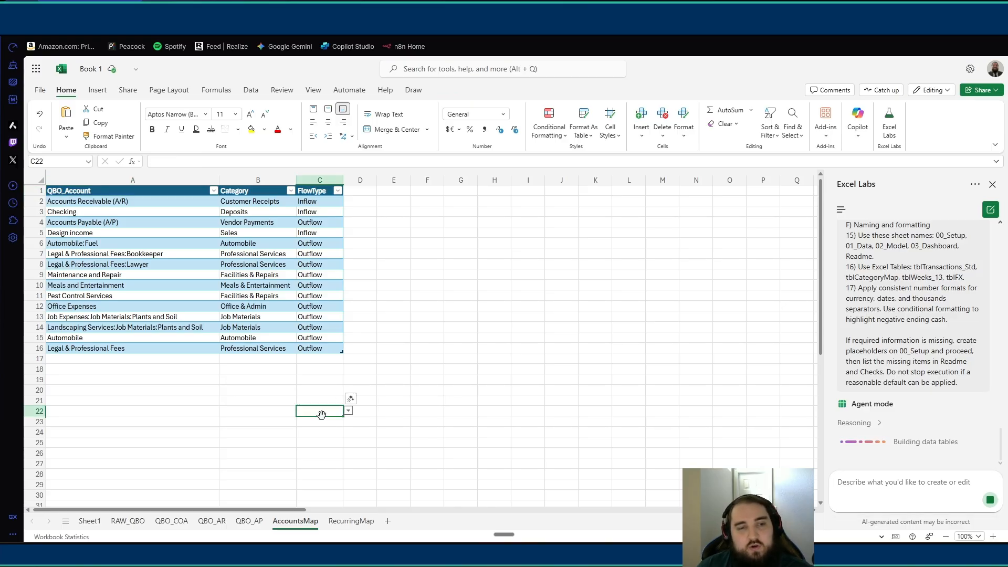
{"action": "left_click", "coordinate": [128, 520]}
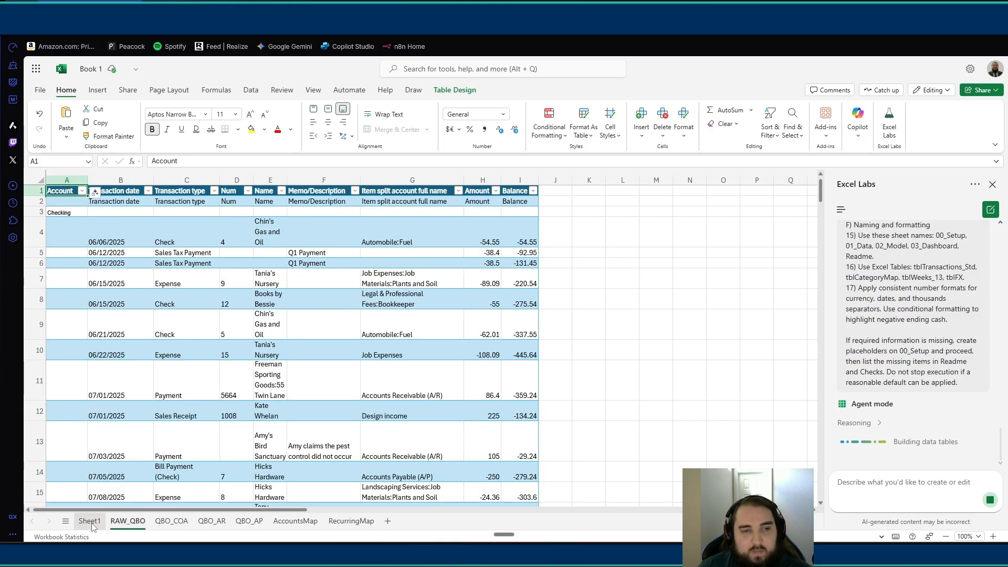
{"action": "left_click", "coordinate": [222, 521]}
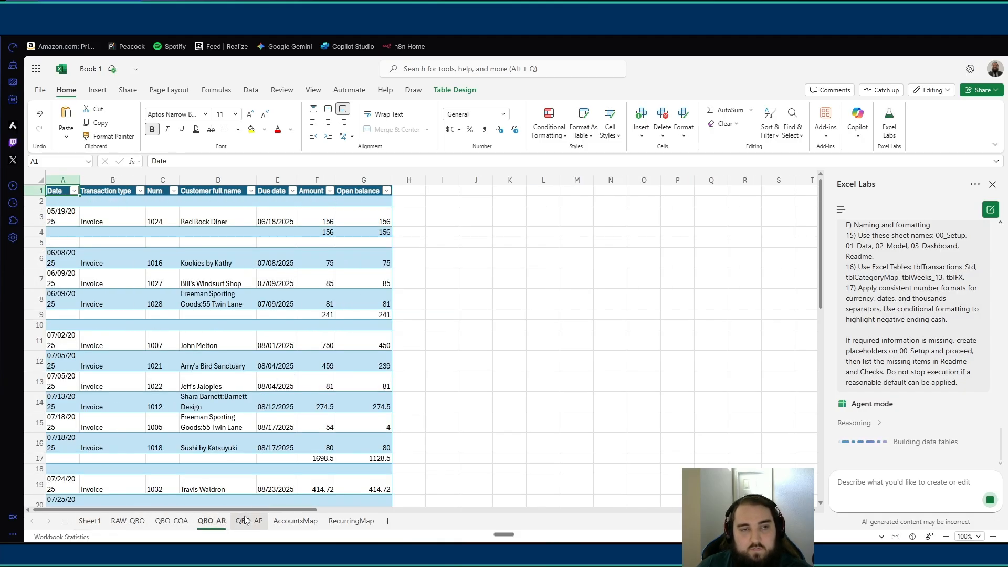
{"action": "left_click", "coordinate": [159, 522]}
{"action": "left_click", "coordinate": [131, 521]}
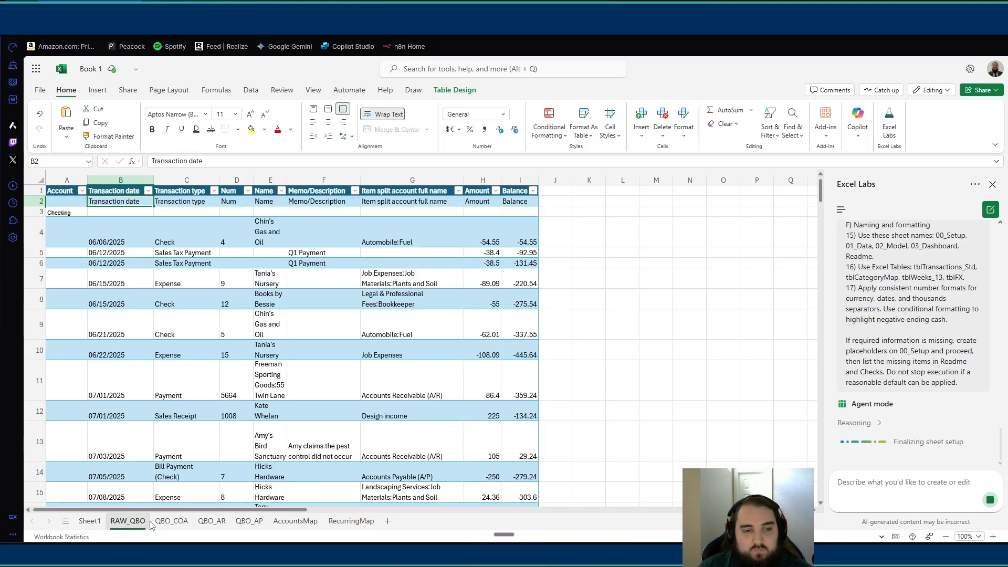
{"action": "left_click", "coordinate": [128, 521]}
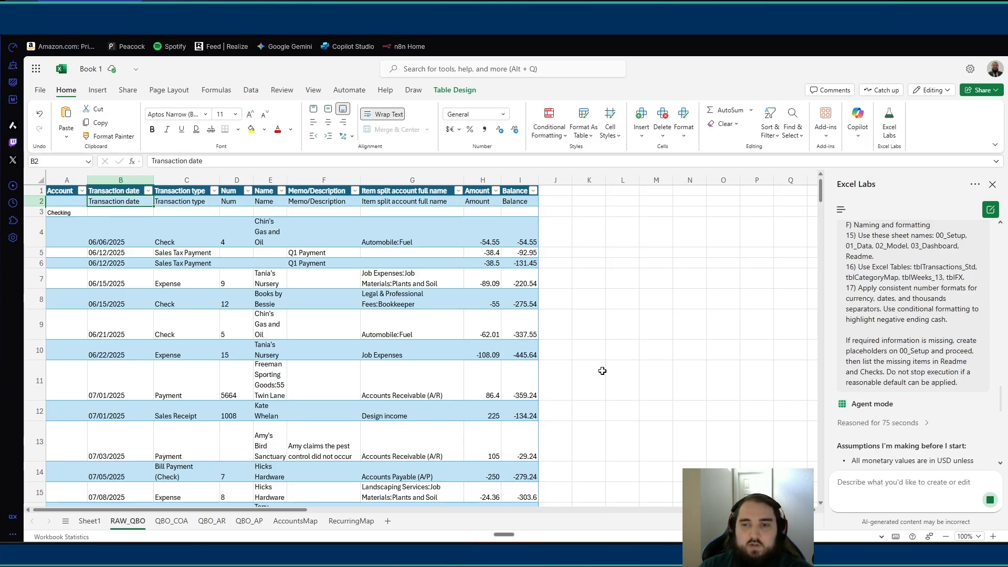
Read the agent's assumptions and numbered build plan, and open the Dashboard sheet of Cash Flow Dashboard - AT
{"action": "scroll", "coordinate": [897, 338], "scroll_direction": "down", "scroll_amount": 1}
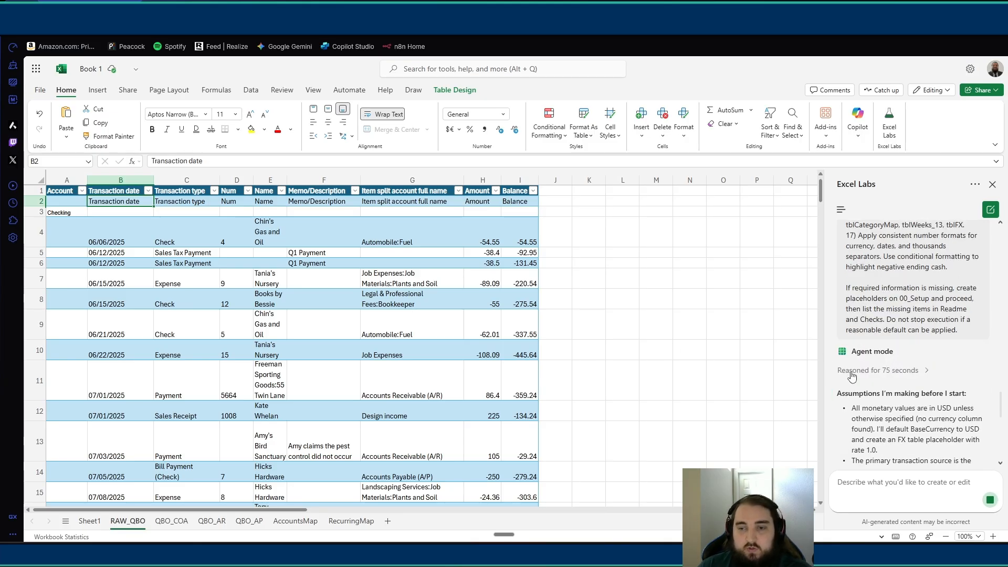
{"action": "scroll", "coordinate": [936, 384], "scroll_direction": "down", "scroll_amount": 1}
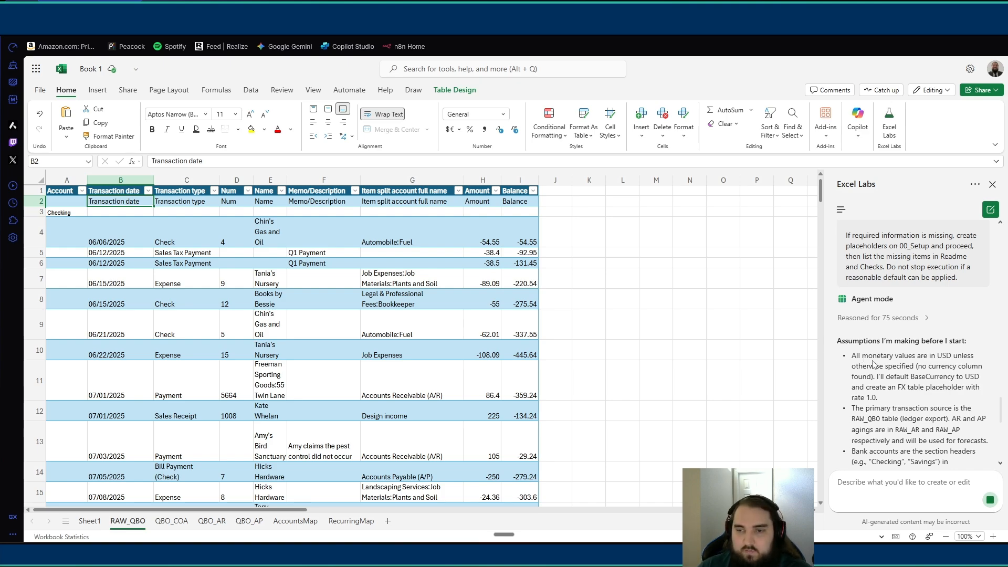
{"action": "scroll", "coordinate": [877, 361], "scroll_direction": "down", "scroll_amount": 2}
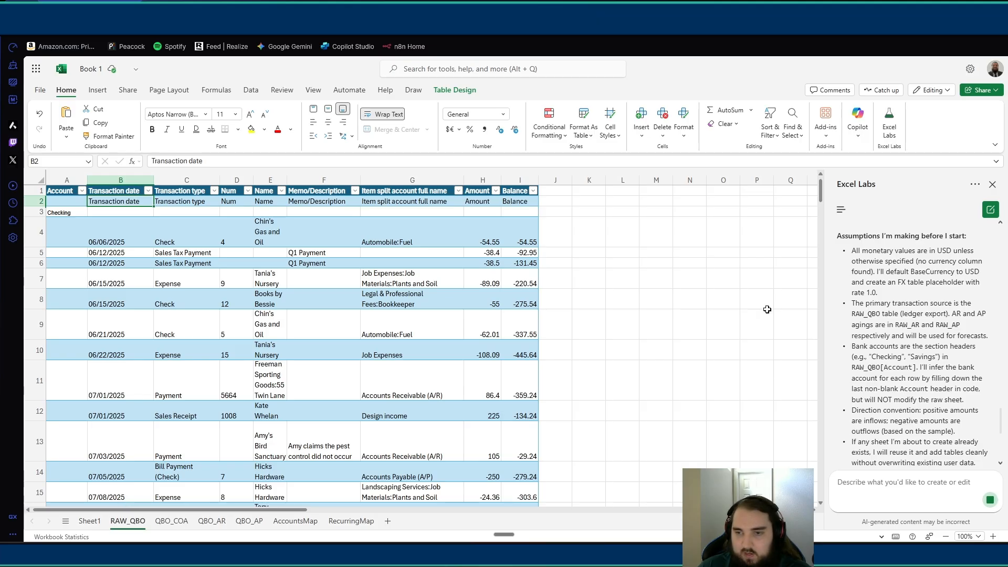
{"action": "scroll", "coordinate": [909, 312], "scroll_direction": "down", "scroll_amount": 1}
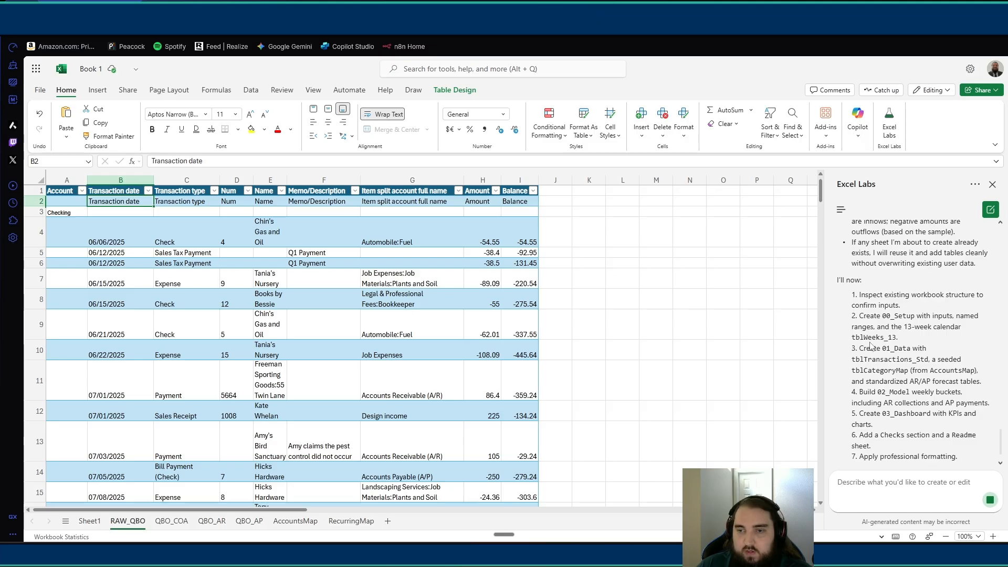
{"action": "right_click", "coordinate": [870, 380]}
{"action": "left_click", "coordinate": [913, 376]}
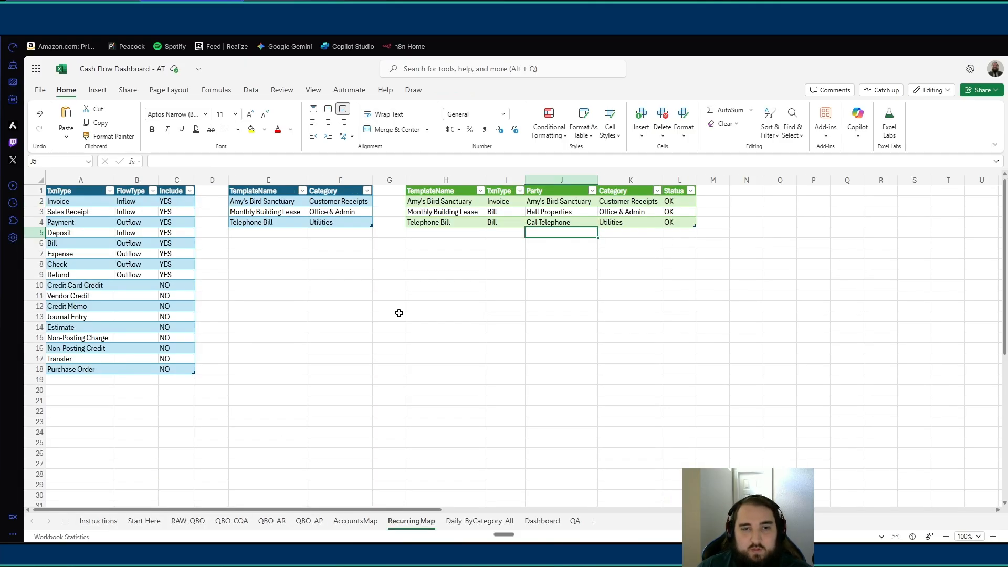
{"action": "left_click", "coordinate": [542, 521]}
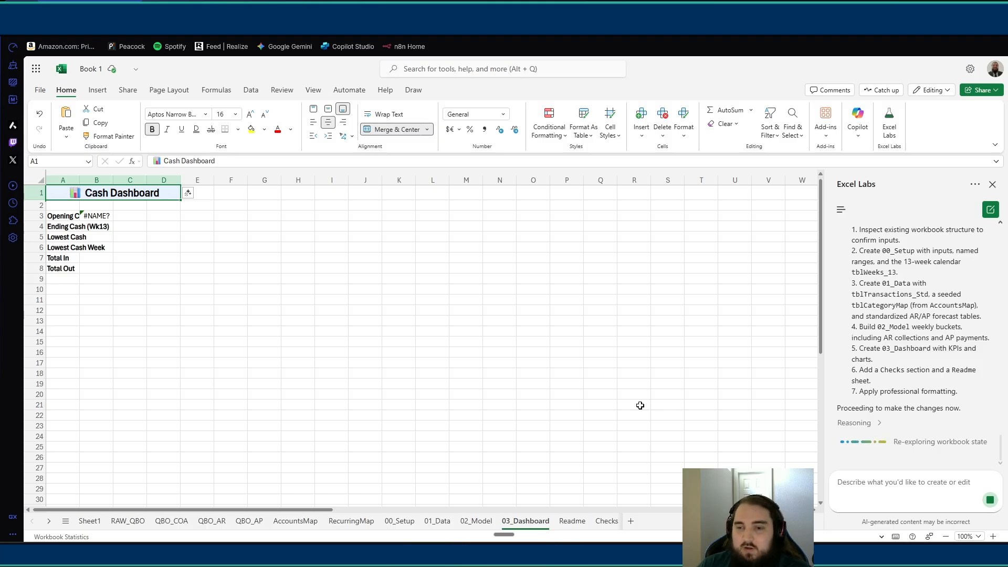
Read the agent's Reasoning activity list, including the step-by-step execution entry, and switch to the Excel Agent Testing 1 workbook
{"action": "left_click", "coordinate": [875, 428]}
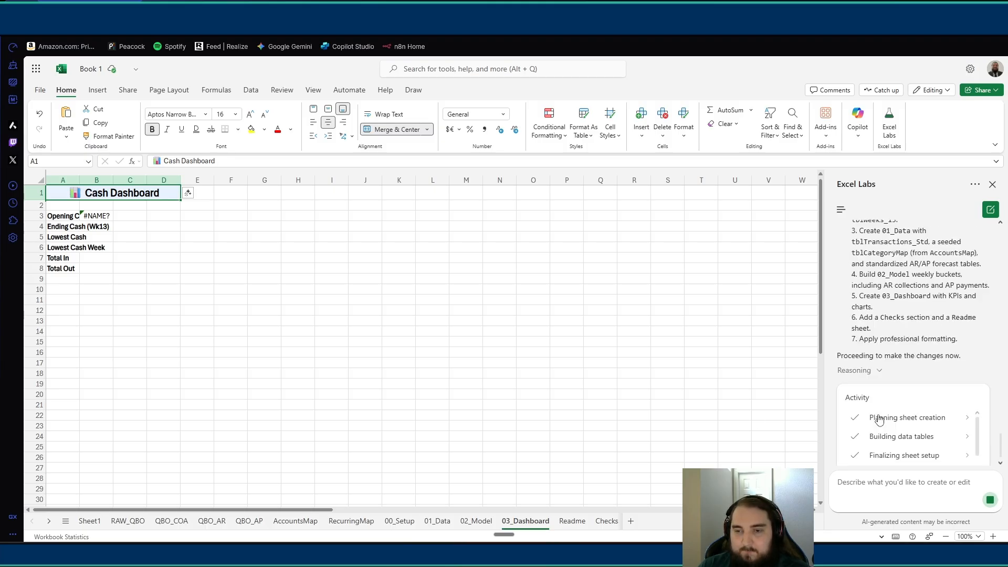
{"action": "scroll", "coordinate": [870, 322], "scroll_direction": "down", "scroll_amount": 1}
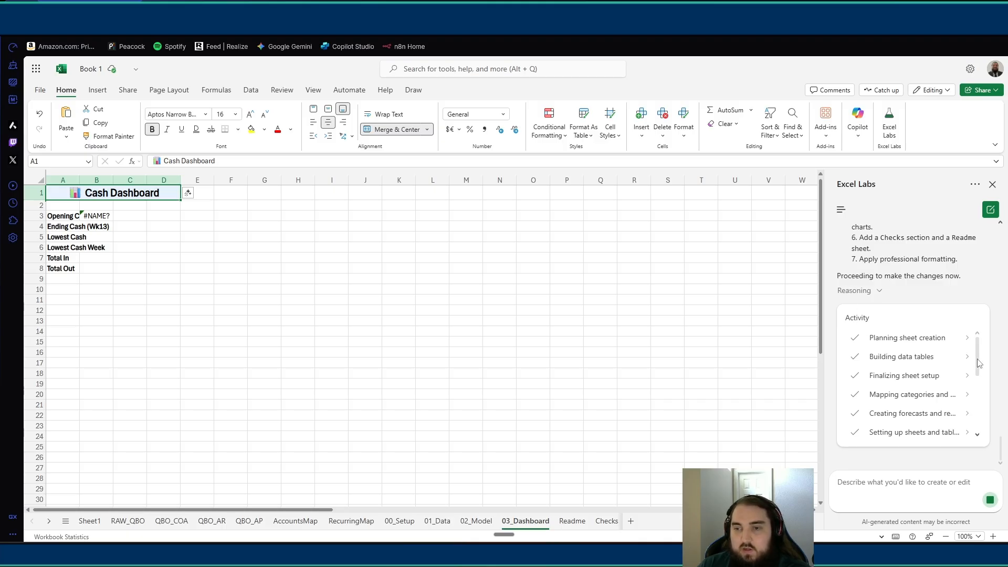
{"action": "scroll", "coordinate": [977, 362], "scroll_direction": "down", "scroll_amount": 1}
{"action": "scroll", "coordinate": [978, 362], "scroll_direction": "down", "scroll_amount": 5}
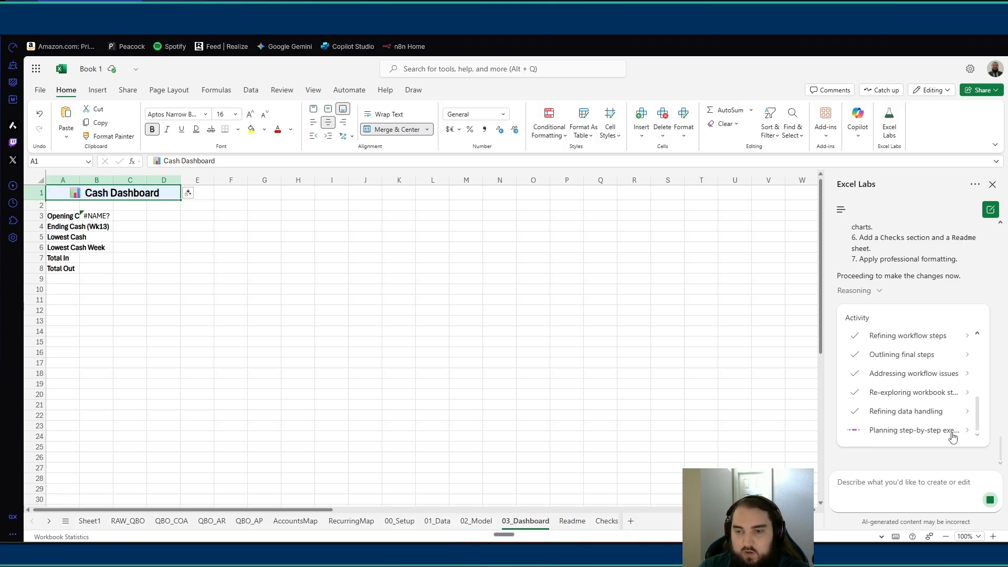
{"action": "left_click", "coordinate": [917, 435]}
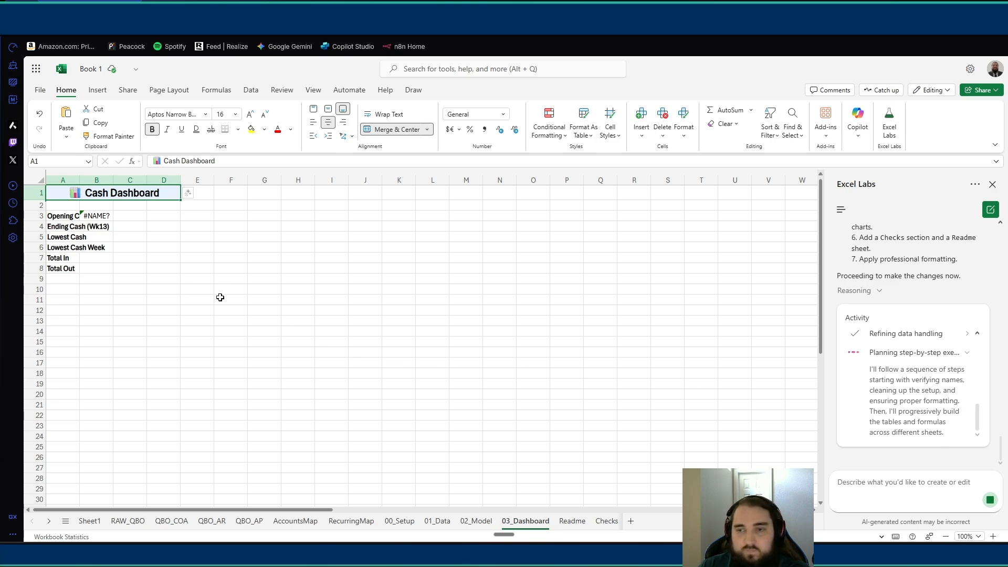
{"action": "left_click", "coordinate": [879, 292]}
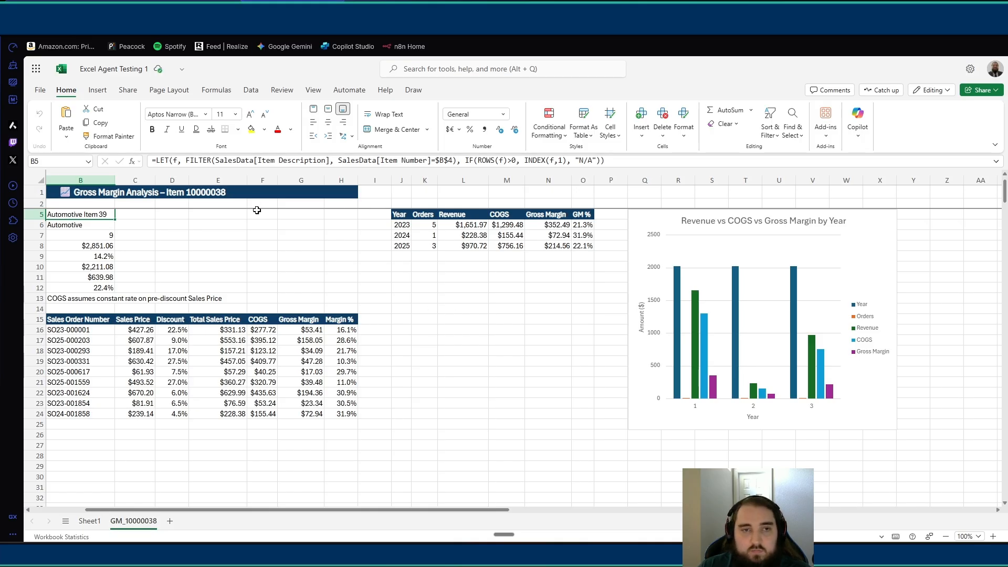
Examine the sales table on Sheet1, checking the item numbers and the Sales Price, Discount and Total Sales Price columns
{"action": "left_click", "coordinate": [89, 520]}
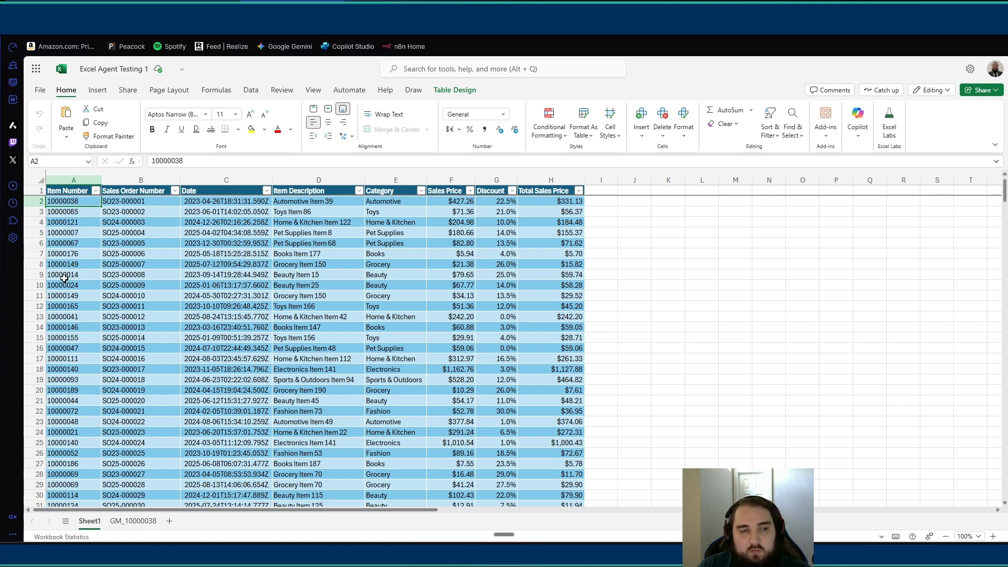
{"action": "left_click", "coordinate": [74, 253]}
{"action": "scroll", "coordinate": [217, 332], "scroll_direction": "down", "scroll_amount": 3}
{"action": "scroll", "coordinate": [216, 333], "scroll_direction": "up", "scroll_amount": 3}
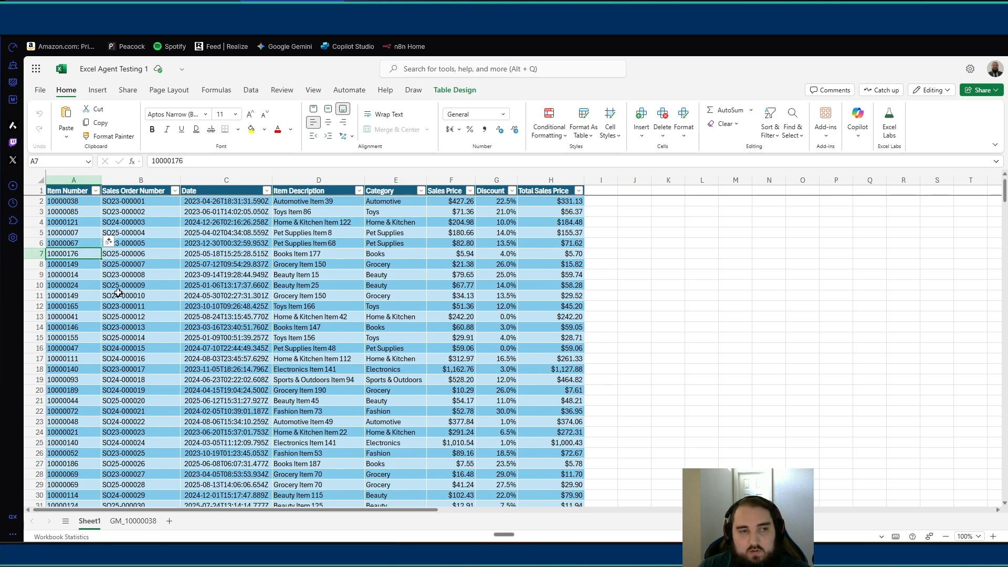
{"action": "left_click", "coordinate": [74, 222]}
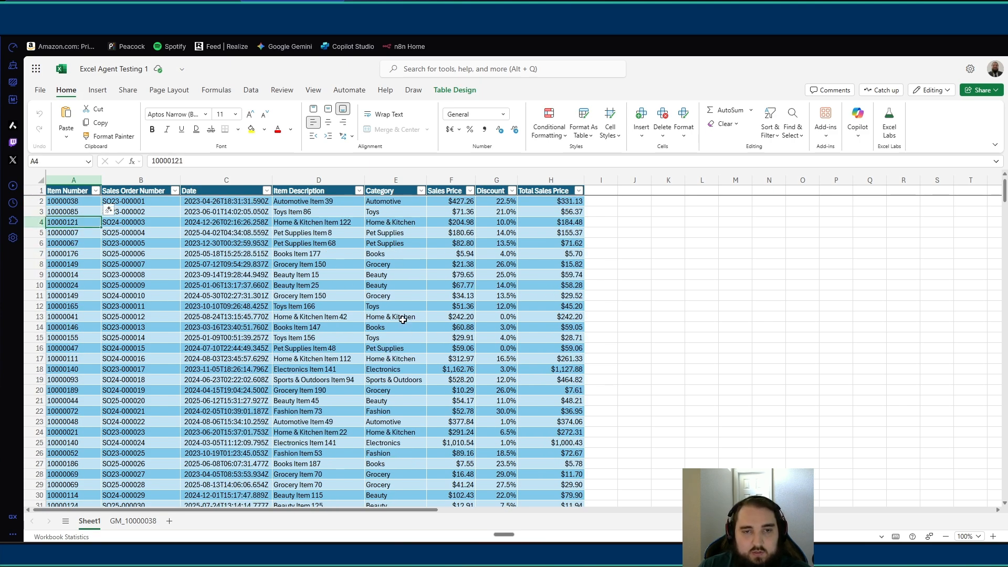
{"action": "left_click", "coordinate": [457, 242]}
{"action": "left_click", "coordinate": [494, 215]}
{"action": "left_click", "coordinate": [558, 216]}
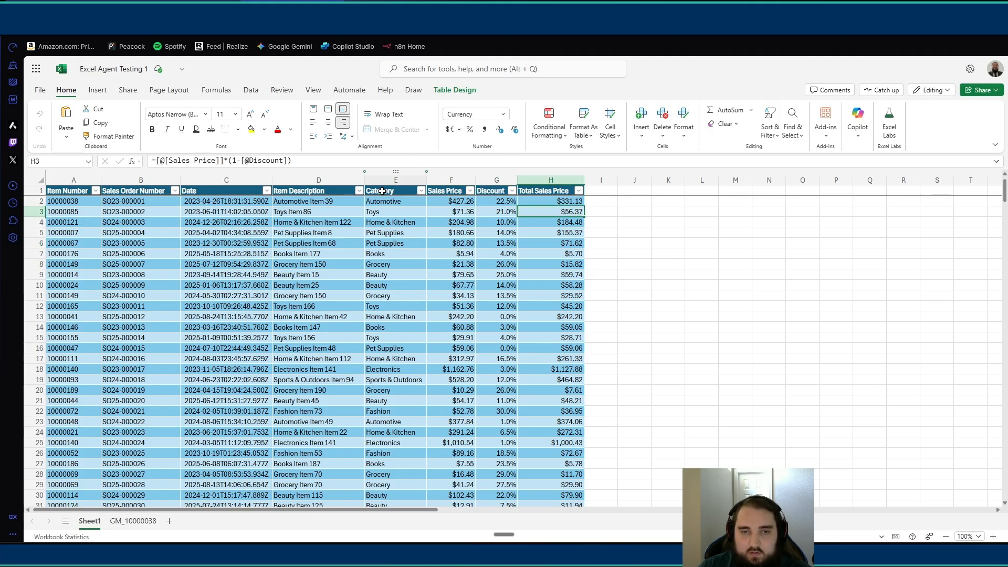
{"action": "left_click", "coordinate": [443, 200]}
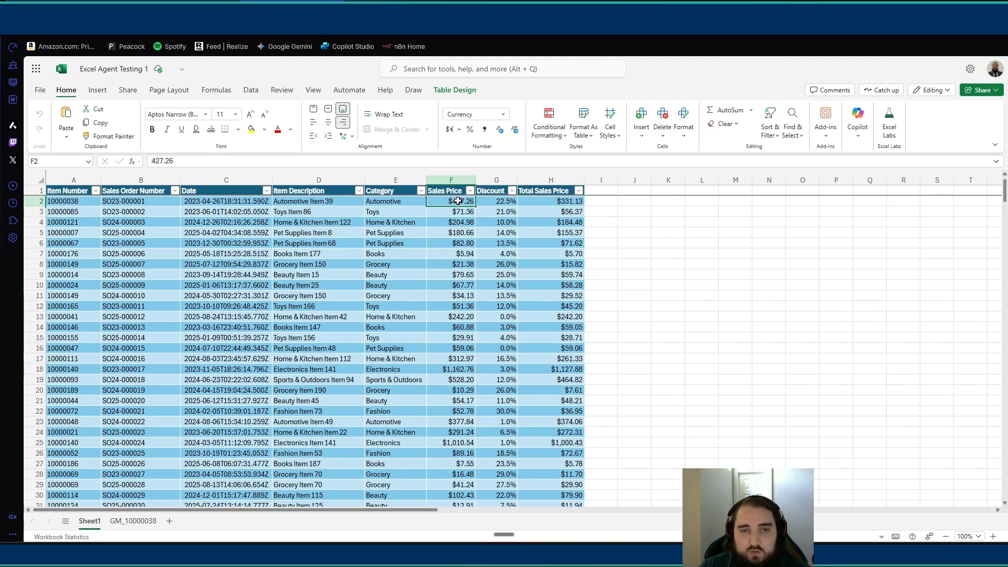
{"action": "left_click", "coordinate": [494, 200]}
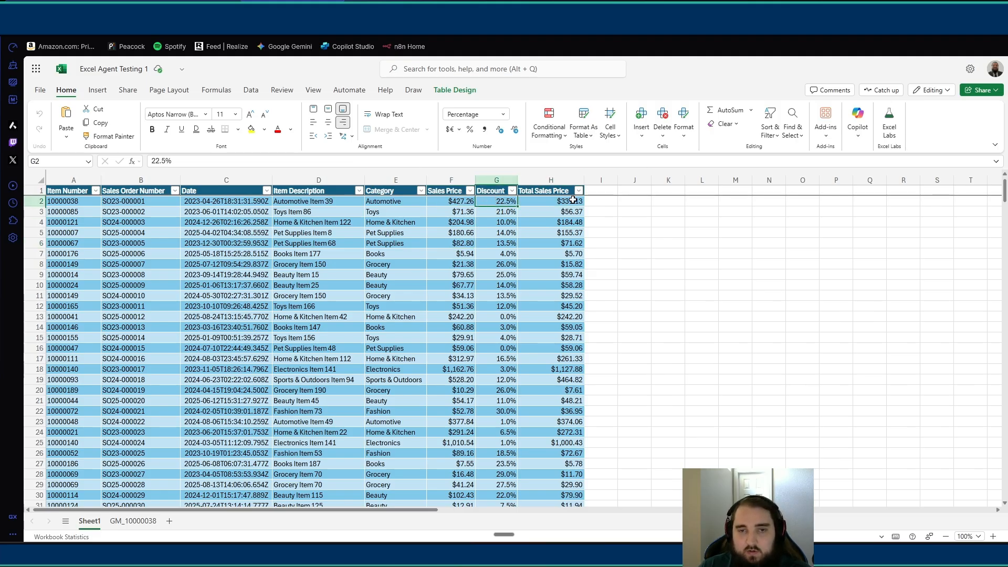
Compare the GM_10000038 analysis with the source columns on Sheet1, including empty column I, and return to GM_10000038
{"action": "left_click", "coordinate": [133, 520]}
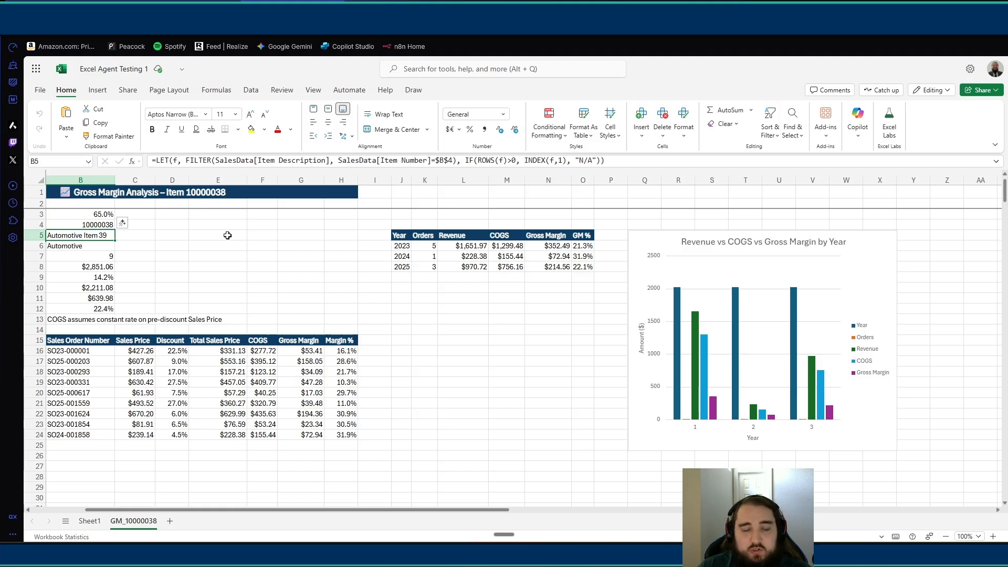
{"action": "left_click", "coordinate": [89, 521]}
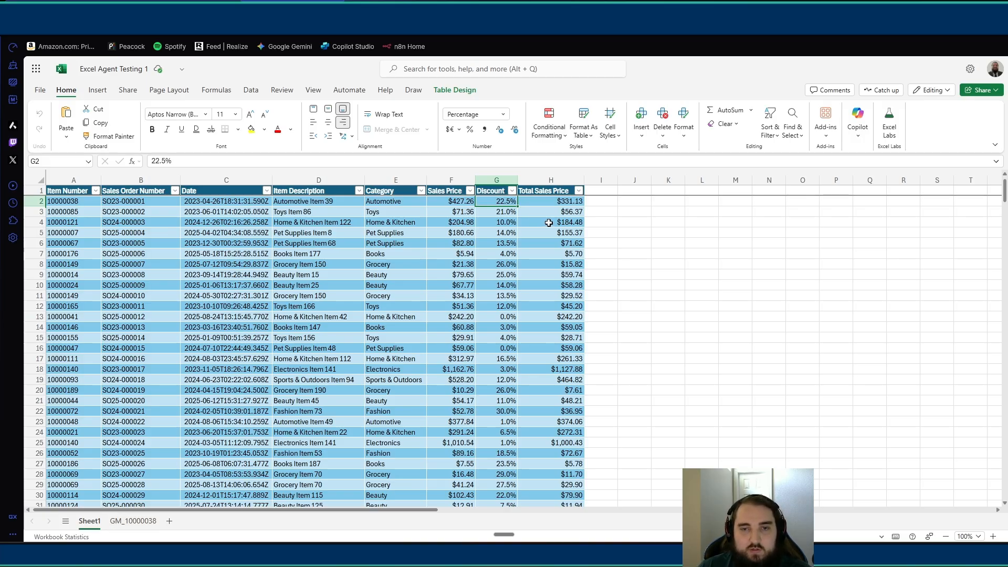
{"action": "left_click", "coordinate": [599, 181]}
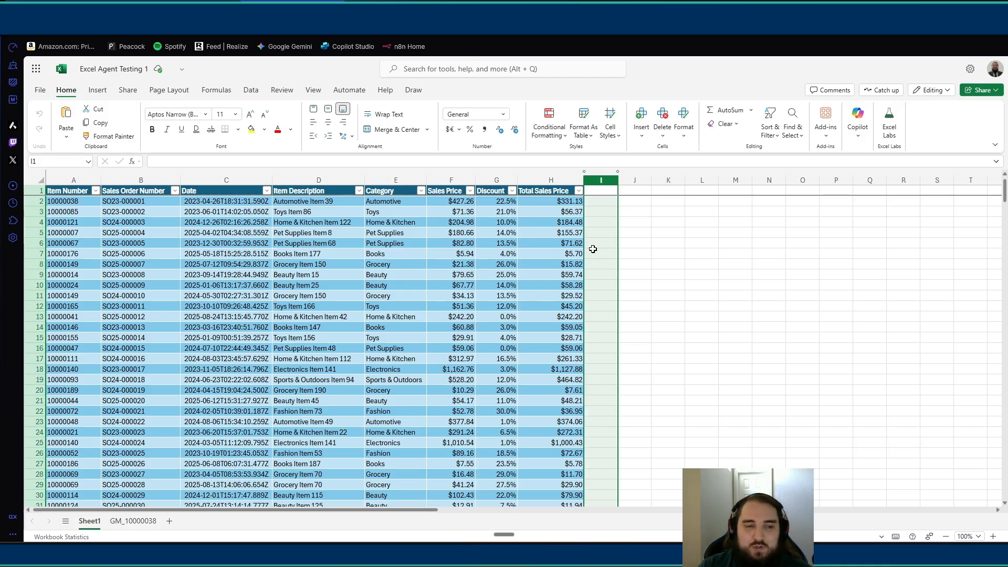
{"action": "left_click", "coordinate": [133, 521]}
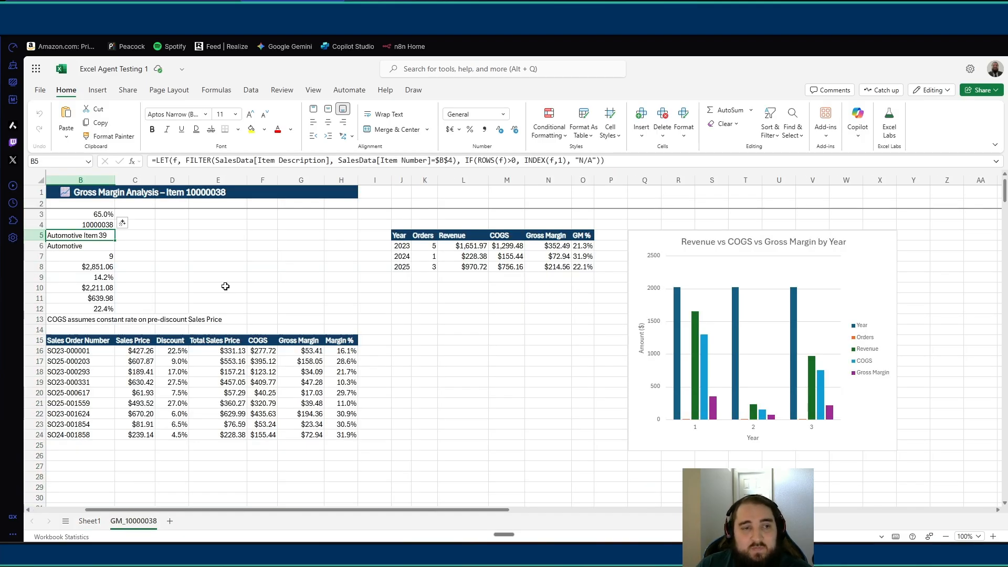
Inspect the gross margin summary on GM_10000038, including the item number label, the assumed cost rate and the title
{"action": "scroll", "coordinate": [403, 441], "scroll_direction": "left", "scroll_amount": 2}
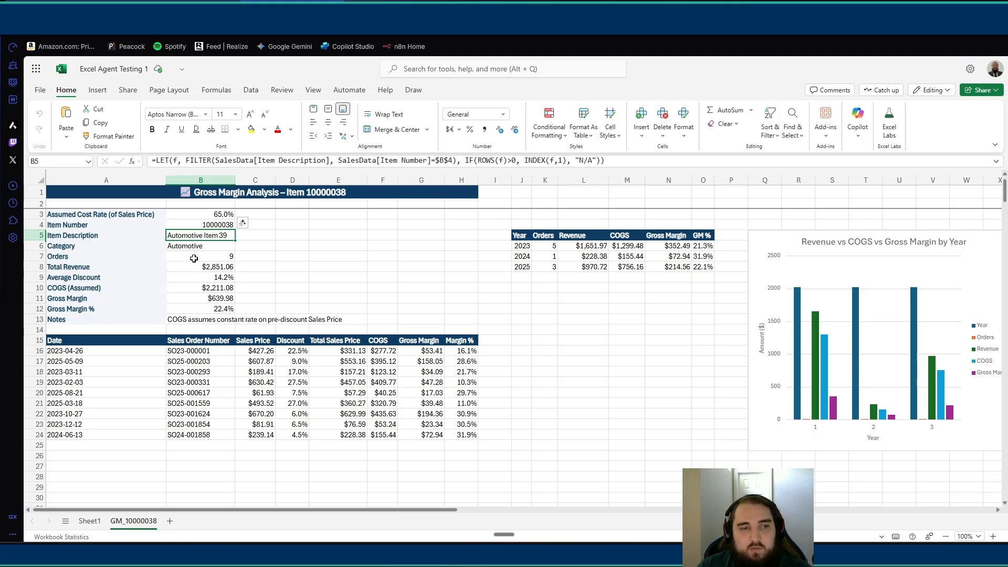
{"action": "left_click", "coordinate": [132, 223]}
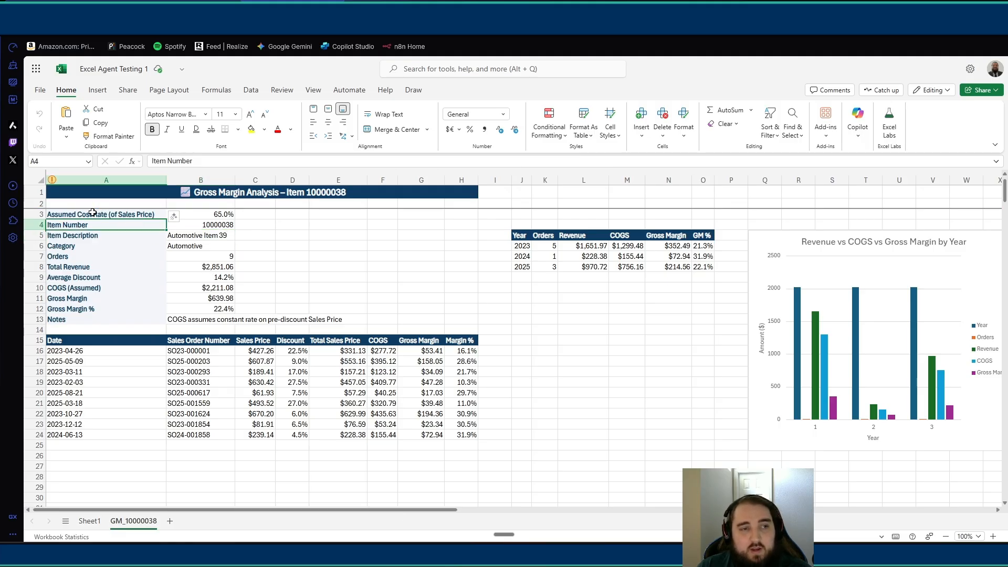
{"action": "left_click", "coordinate": [125, 216]}
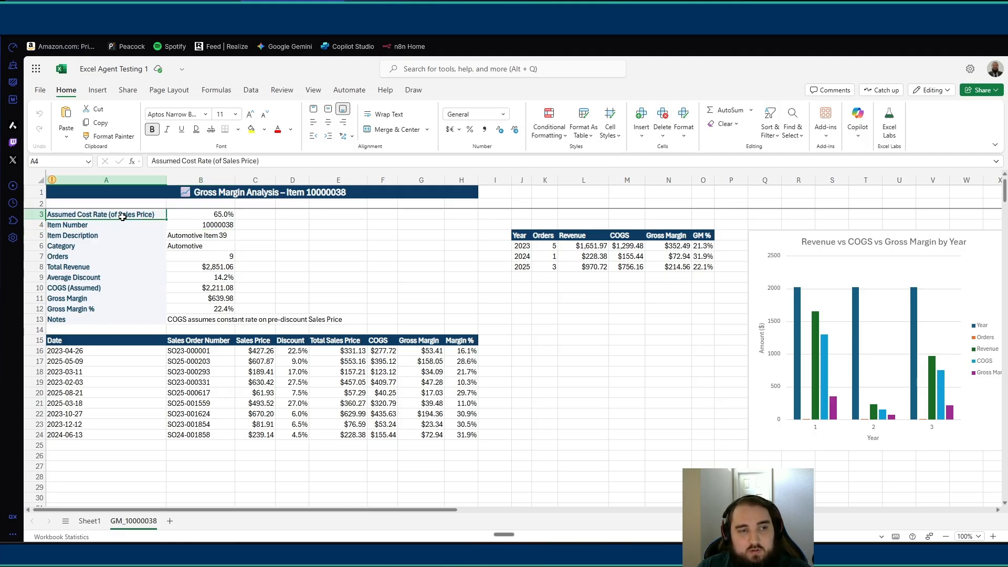
{"action": "left_click", "coordinate": [221, 215]}
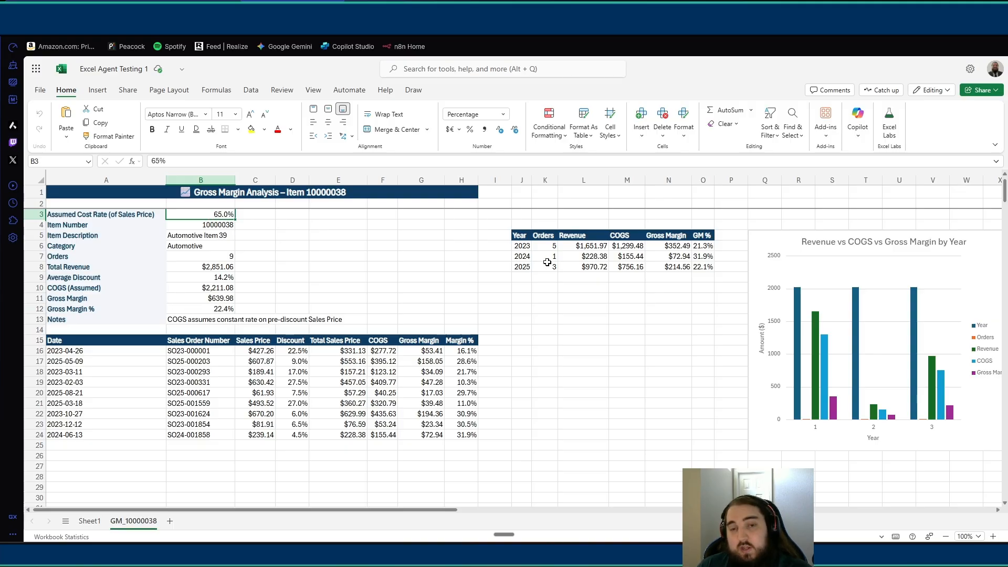
{"action": "left_click", "coordinate": [289, 194]}
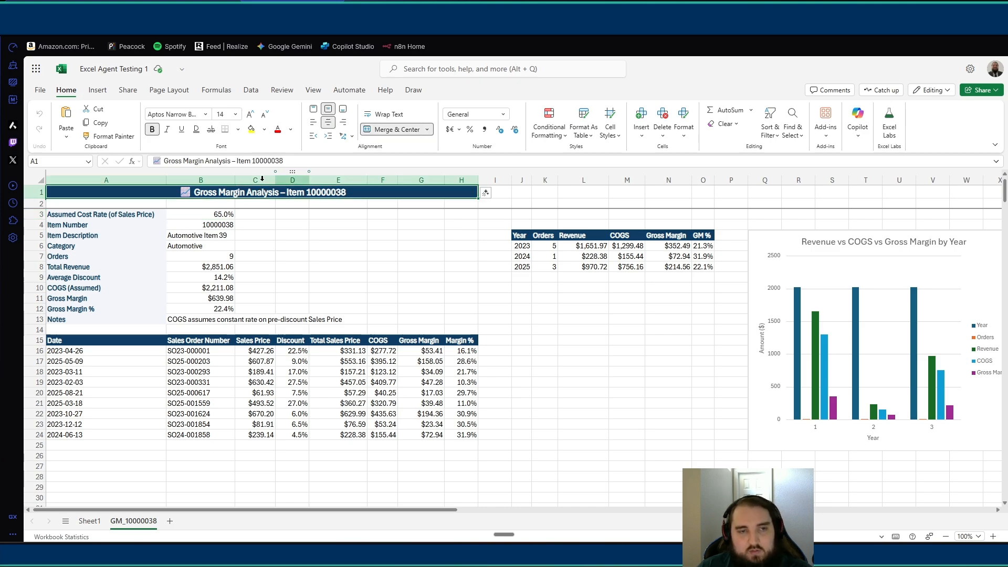
Set the item number in B4 to 10000001 and examine the yearly gross margin chart
{"action": "left_click", "coordinate": [214, 228]}
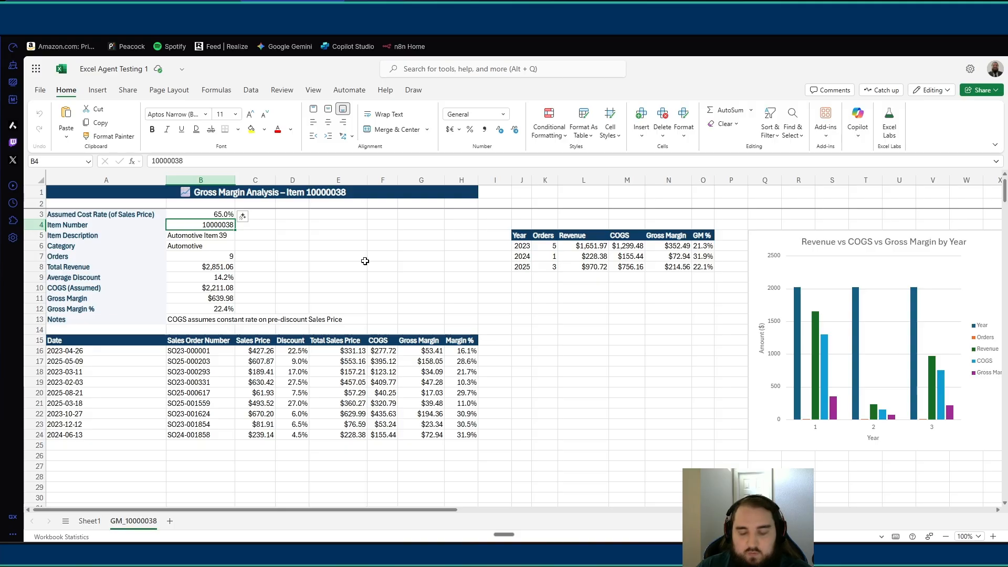
{"action": "left_click", "coordinate": [199, 161]}
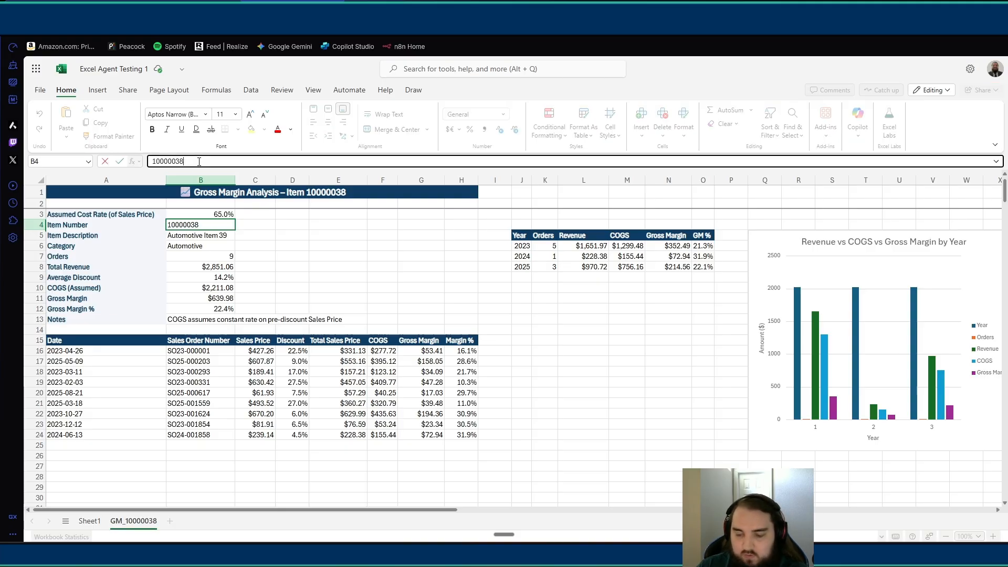
{"action": "key", "text": "Return"}
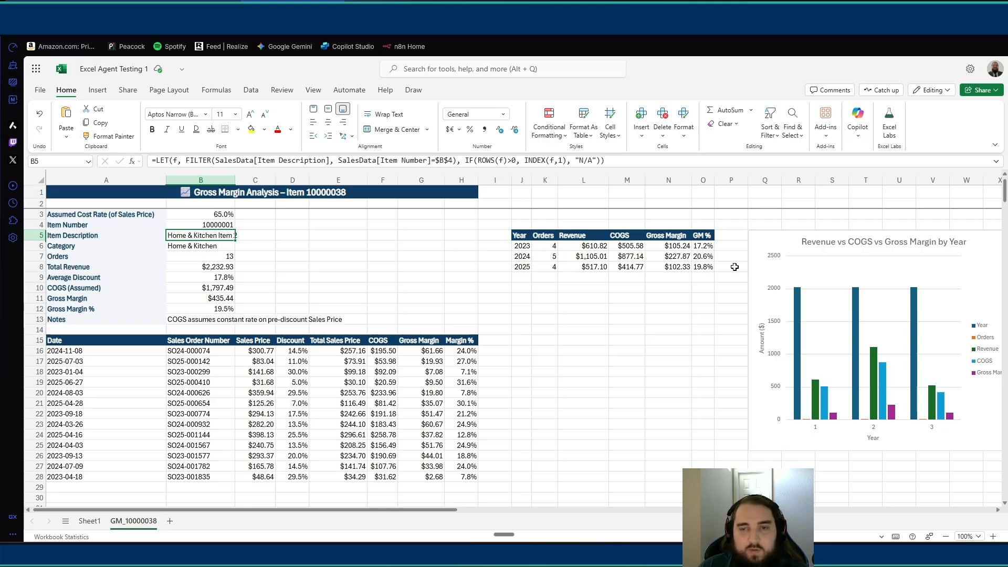
{"action": "left_click_drag", "start_coordinate": [404, 510], "coordinate": [384, 510]}
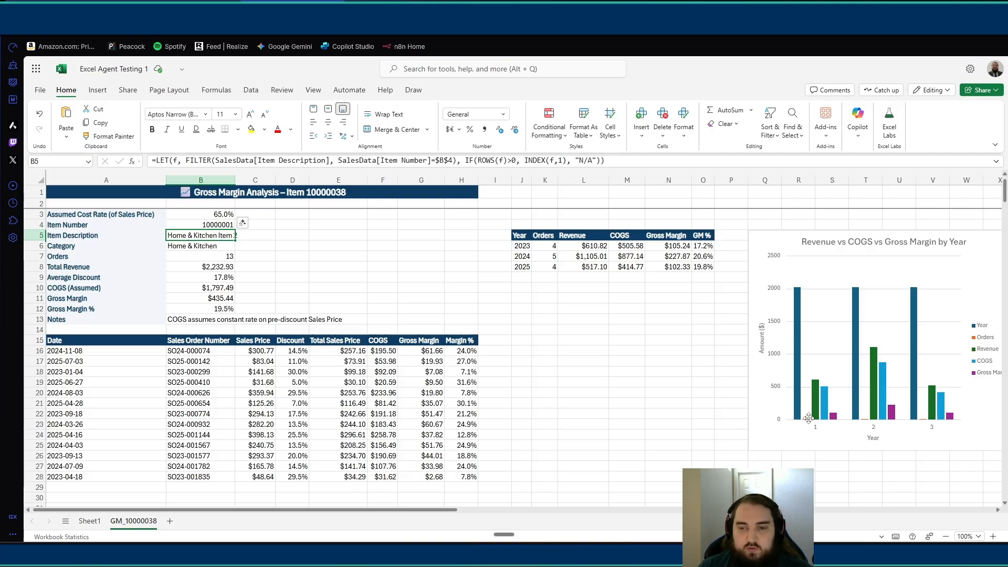
{"action": "mouse_move", "coordinate": [826, 404]}
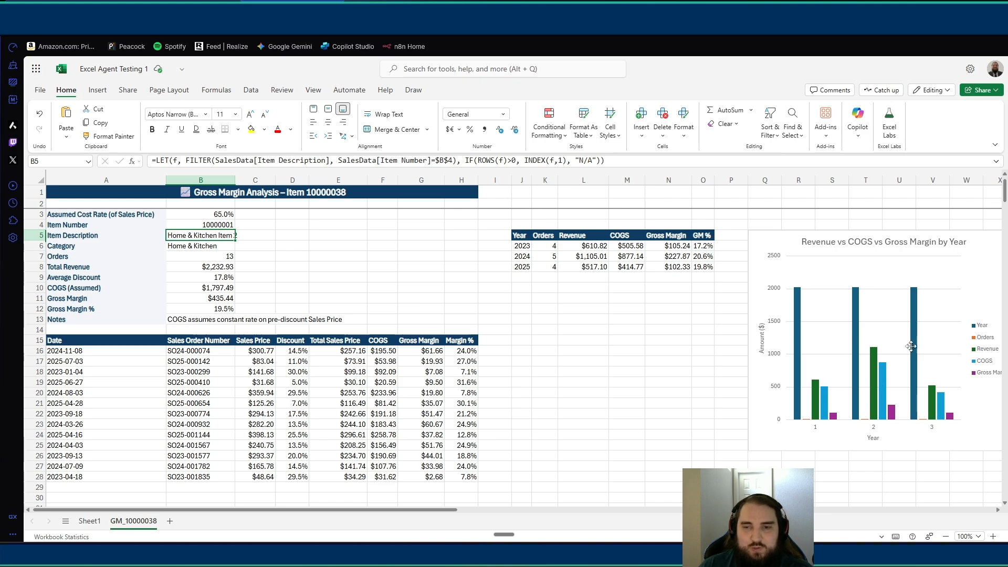
Set the item number in B4 back to 10000038
{"action": "left_click", "coordinate": [213, 227]}
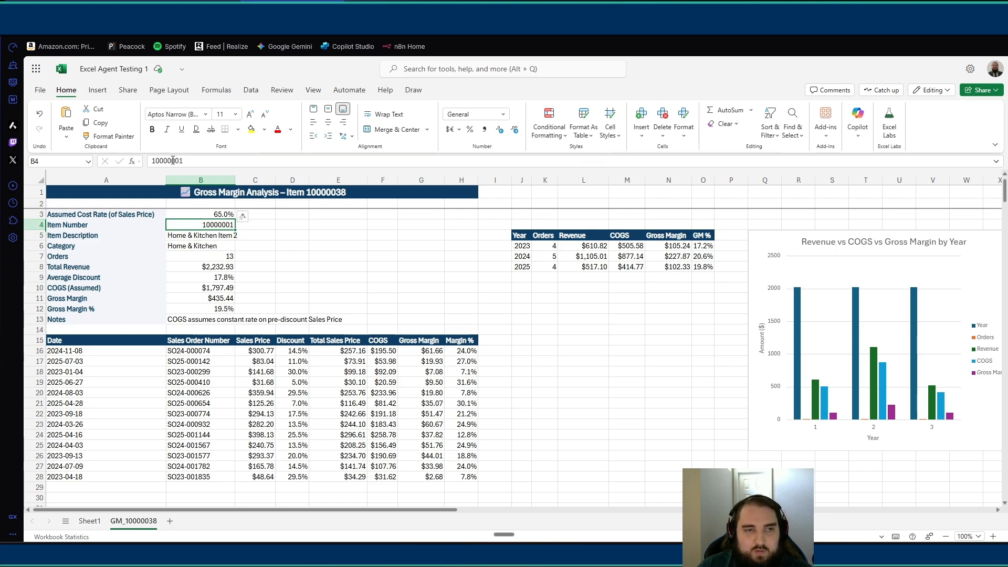
{"action": "left_click_drag", "start_coordinate": [176, 161], "coordinate": [232, 161]}
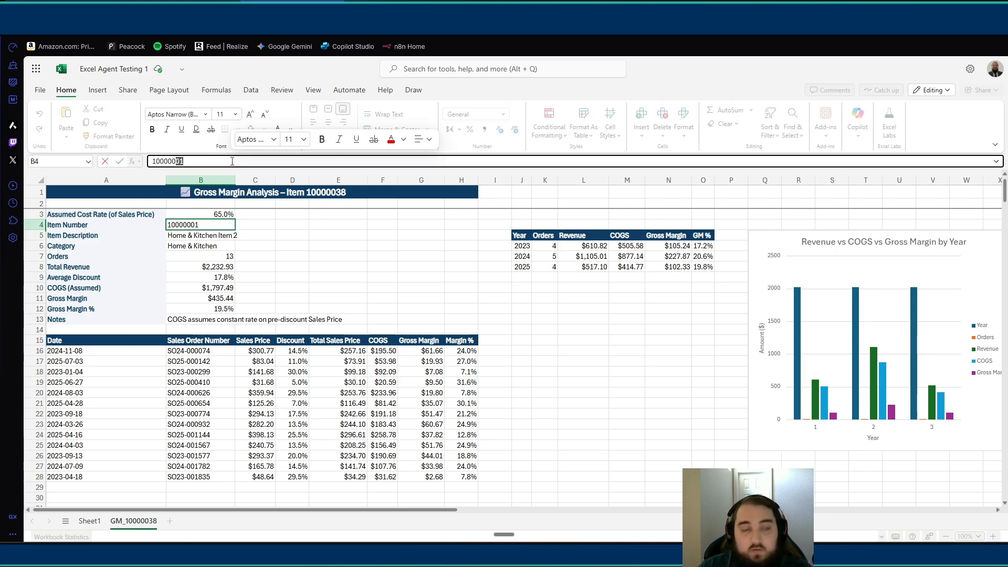
{"action": "type", "text": "3"}
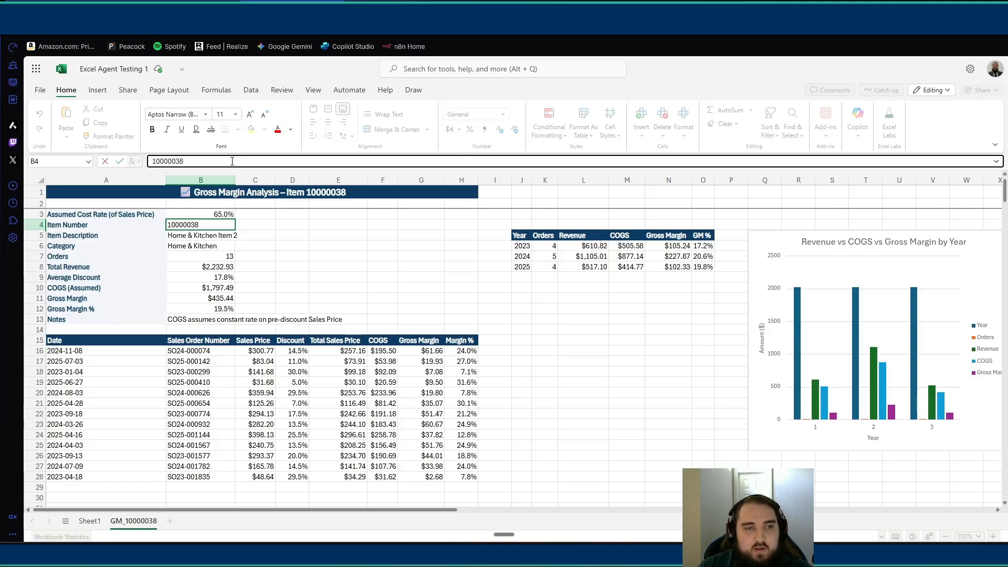
{"action": "type", "text": "8"}
{"action": "key", "text": "Return"}
Set the item number in B4 to 10000039 and check the formula behind the order table's dates
{"action": "left_click", "coordinate": [216, 225]}
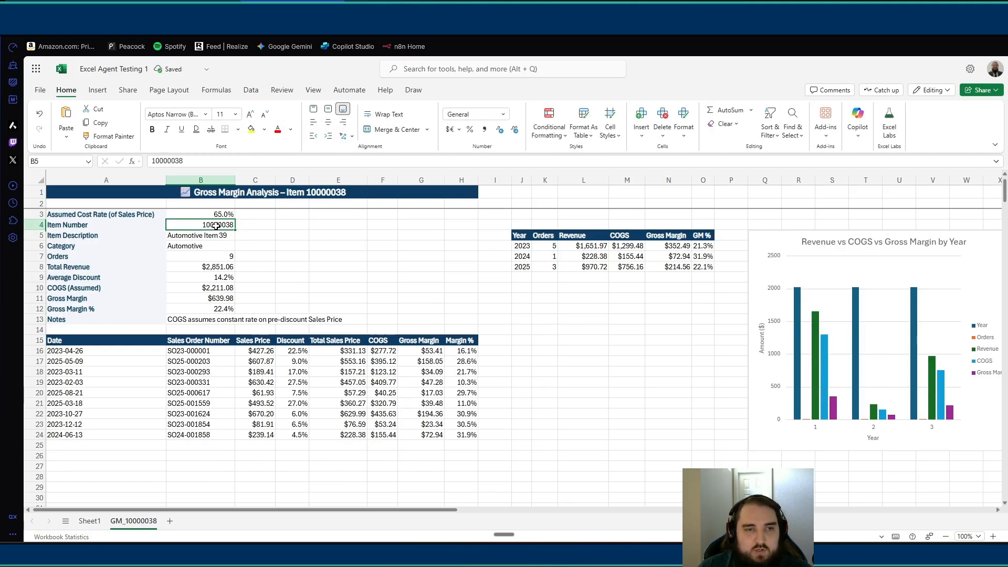
{"action": "left_click", "coordinate": [214, 161]}
{"action": "key", "text": "BackSpace"}
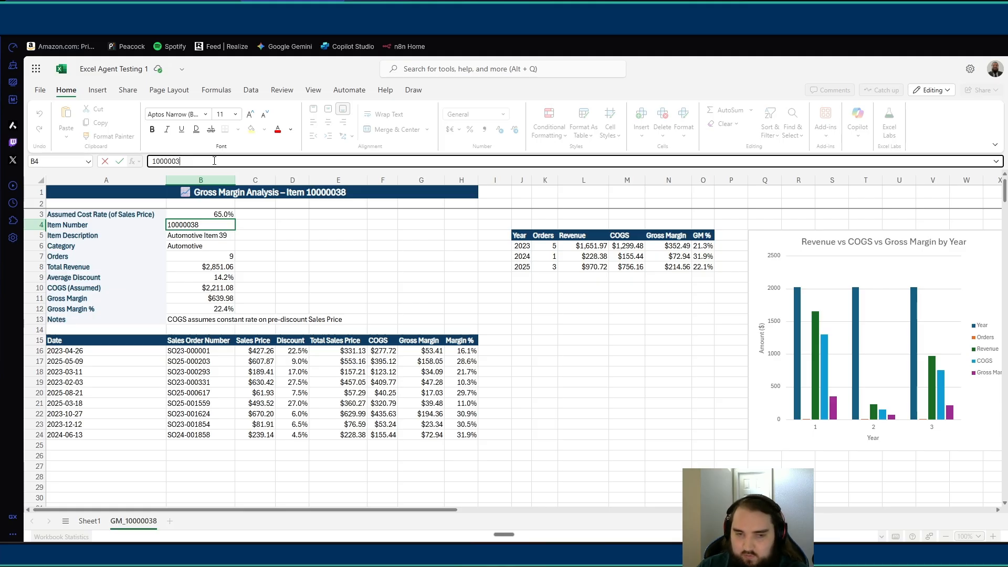
{"action": "type", "text": "9"}
{"action": "key", "text": "Return"}
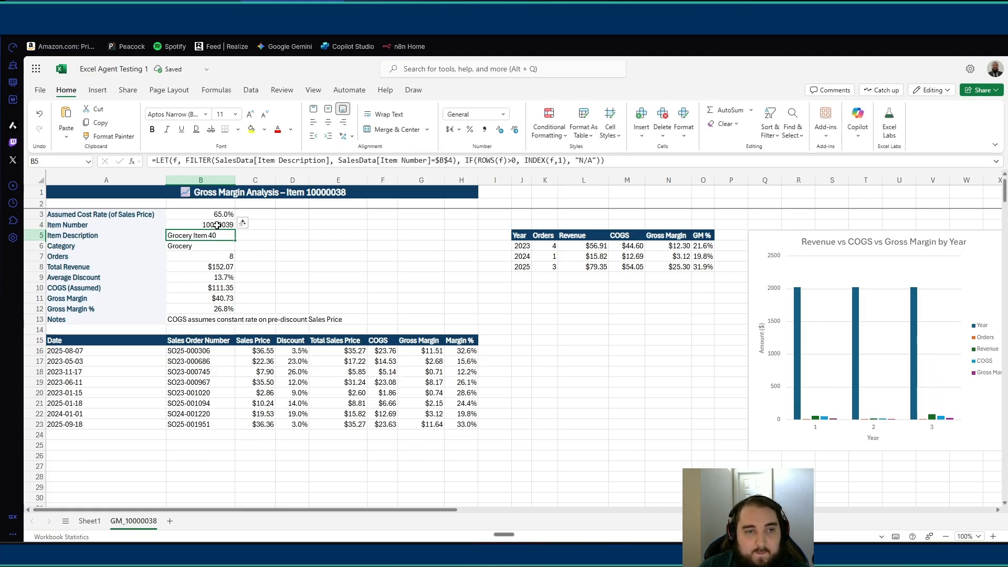
{"action": "left_click", "coordinate": [216, 225]}
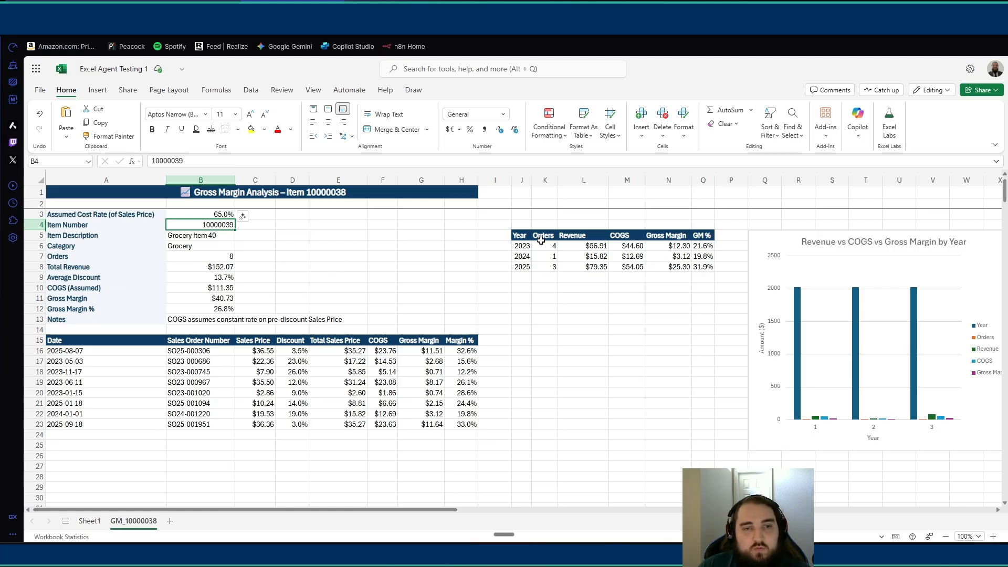
{"action": "left_click", "coordinate": [82, 351]}
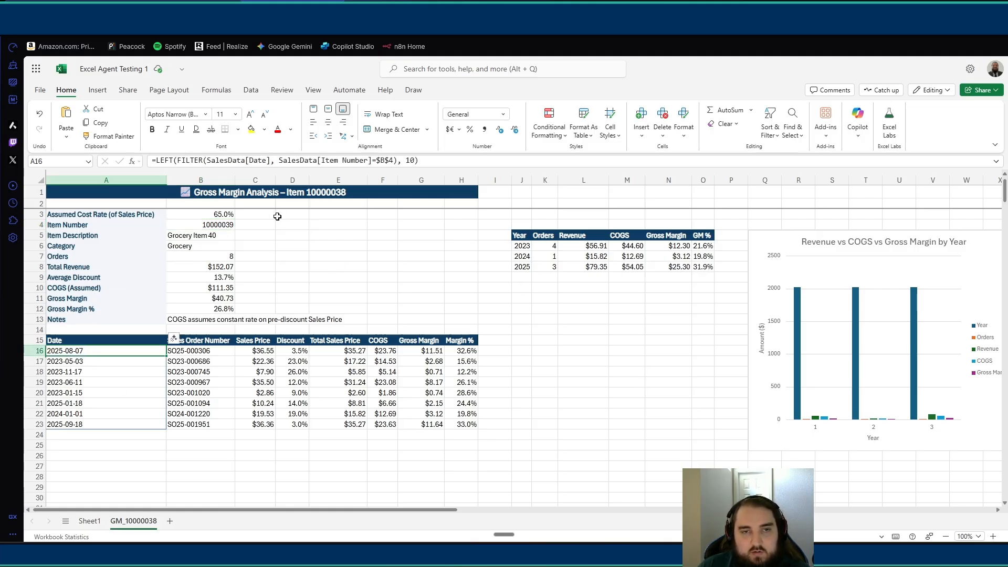
Change the item number in B4 from the grocery item to 10000038
{"action": "left_click", "coordinate": [226, 225]}
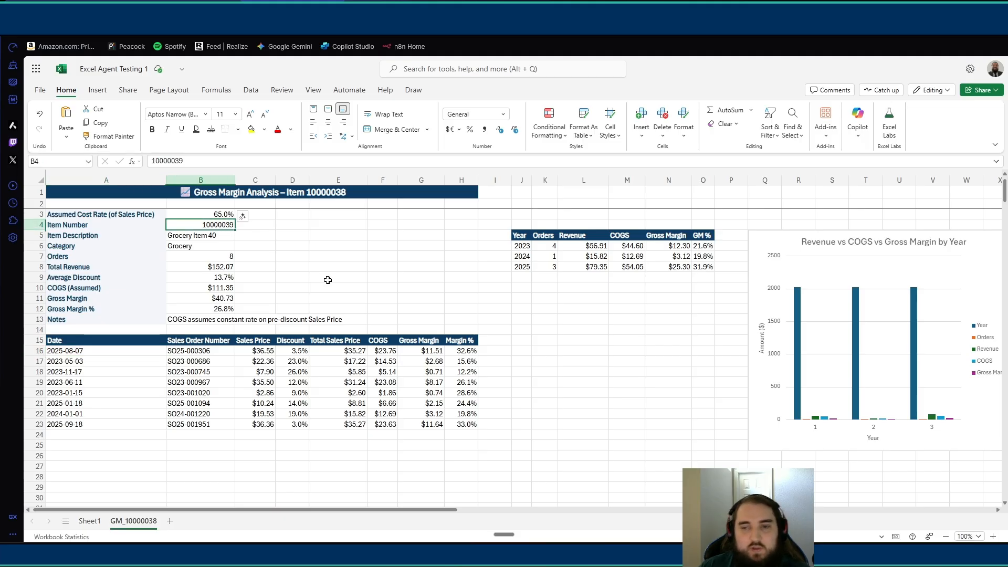
{"action": "left_click", "coordinate": [201, 162]}
{"action": "key", "text": "BackSpace"}
{"action": "type", "text": "8"}
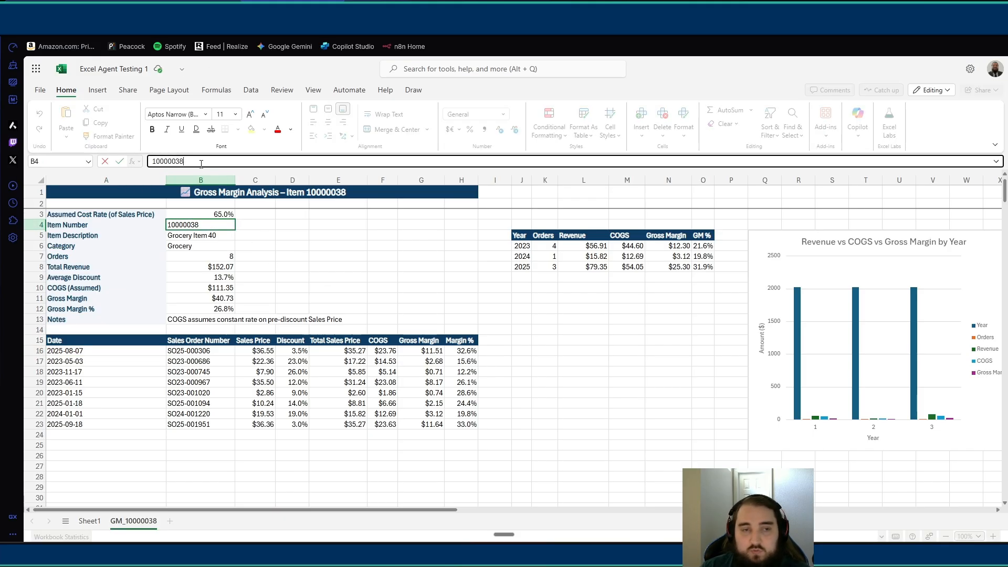
{"action": "key", "text": "Return"}
{"action": "left_click", "coordinate": [292, 246]}
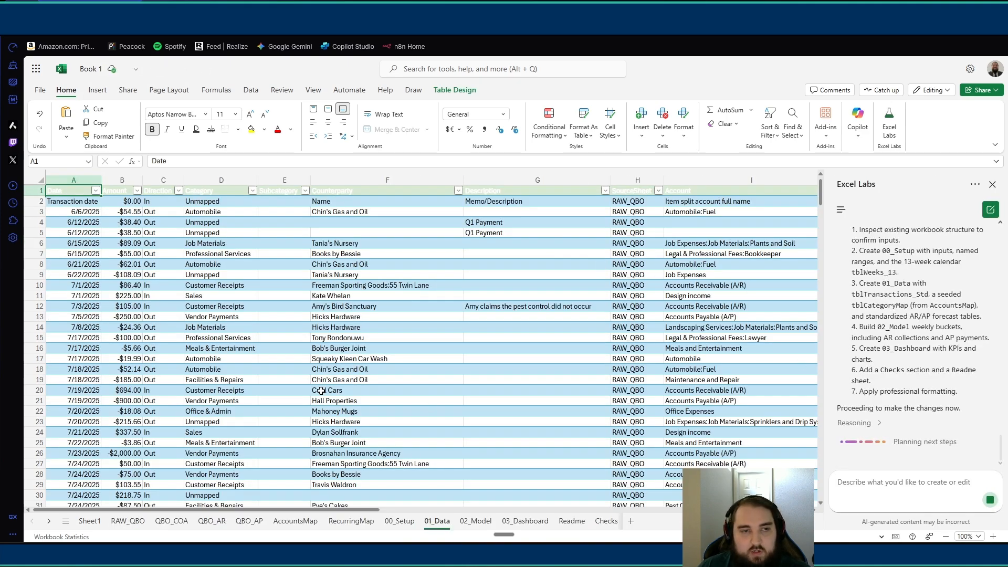
Follow the agent's progress in Book 1, reading its activity entries on verifying tables and dates and on creating and verifying sheets
{"action": "scroll", "coordinate": [561, 427], "scroll_direction": "down", "scroll_amount": 2}
{"action": "scroll", "coordinate": [562, 427], "scroll_direction": "up", "scroll_amount": 2}
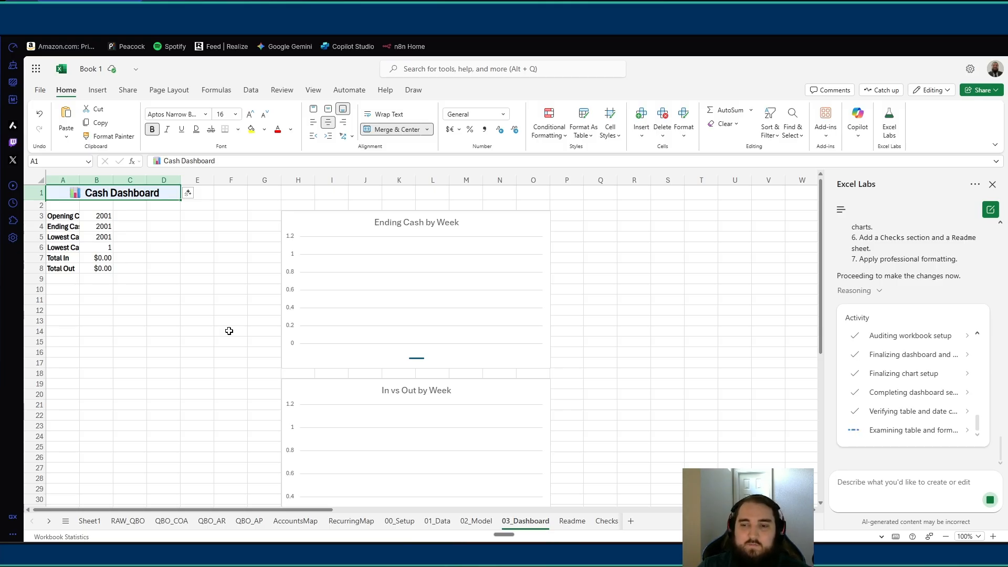
{"action": "left_click", "coordinate": [876, 412]}
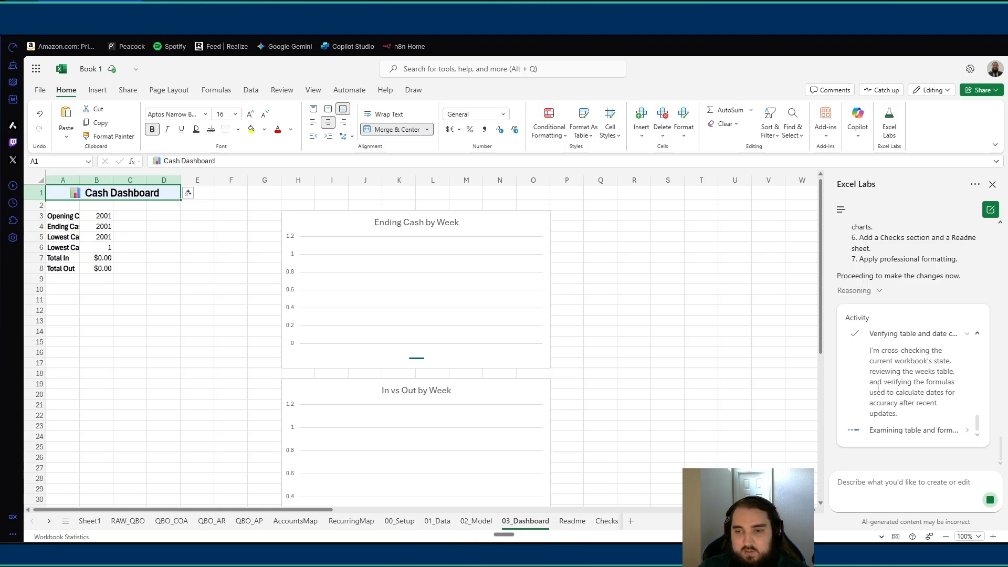
{"action": "scroll", "coordinate": [945, 371], "scroll_direction": "up", "scroll_amount": 1}
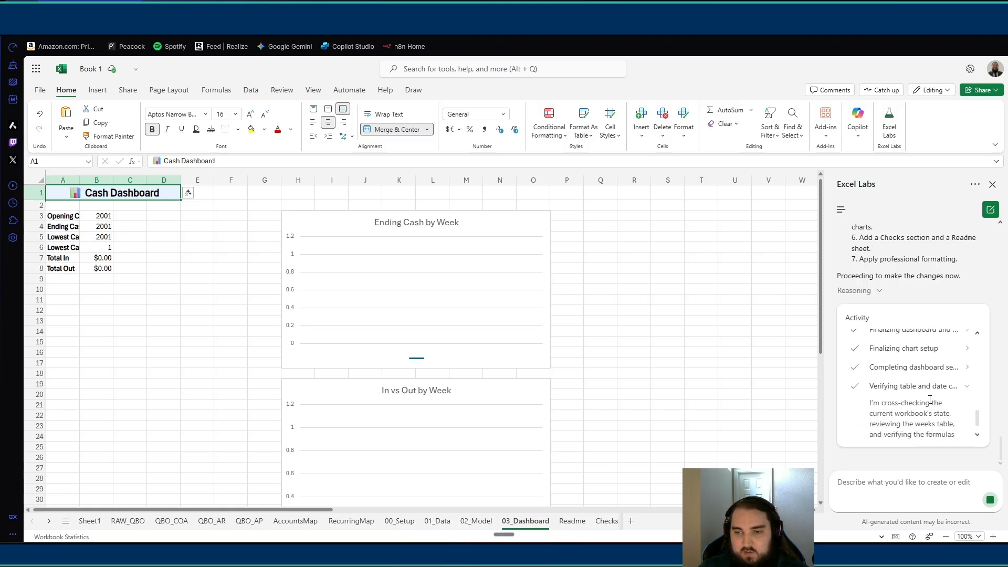
{"action": "scroll", "coordinate": [930, 398], "scroll_direction": "down", "scroll_amount": 1}
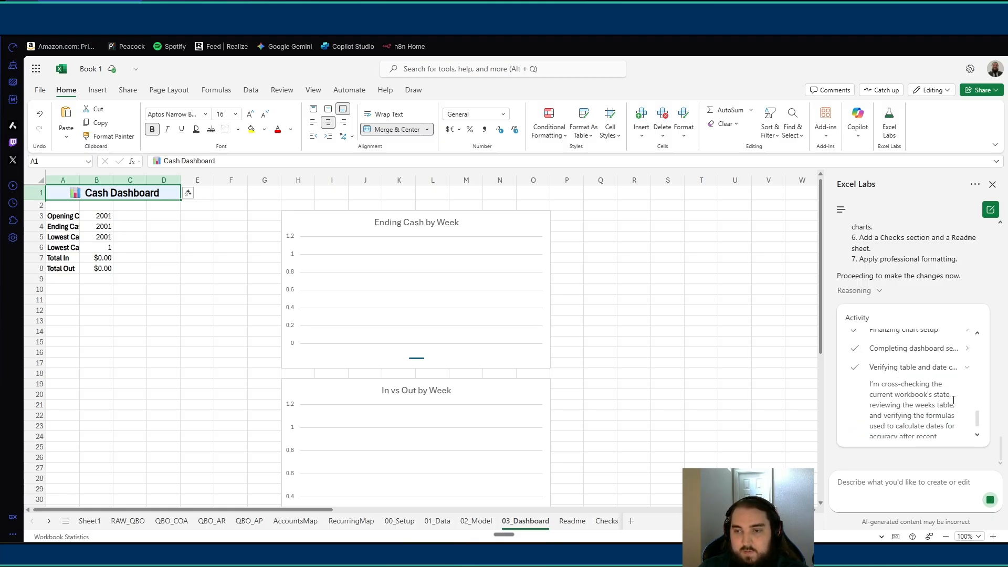
{"action": "scroll", "coordinate": [928, 368], "scroll_direction": "up", "scroll_amount": 1}
{"action": "scroll", "coordinate": [894, 441], "scroll_direction": "down", "scroll_amount": 1}
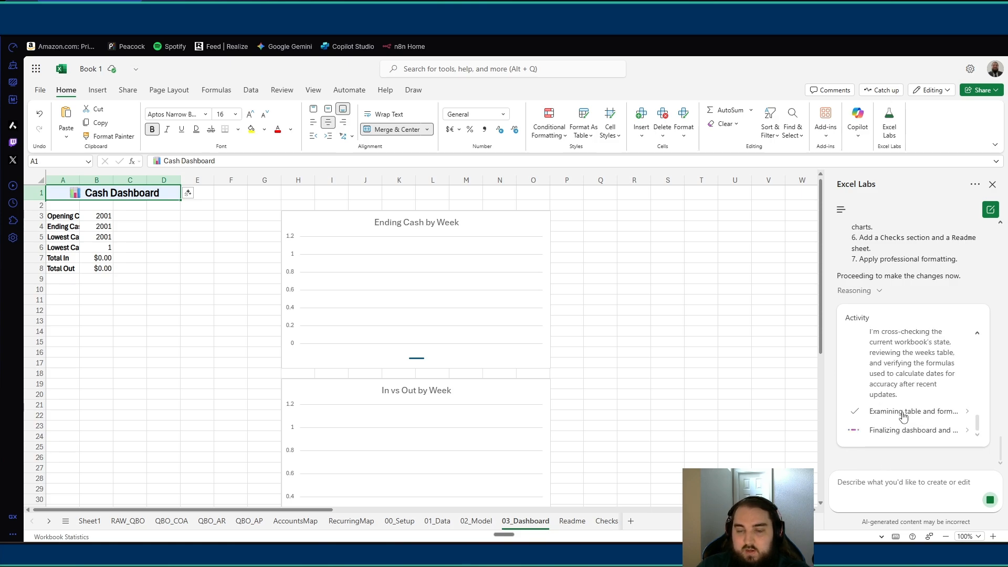
{"action": "scroll", "coordinate": [914, 425], "scroll_direction": "up", "scroll_amount": 2}
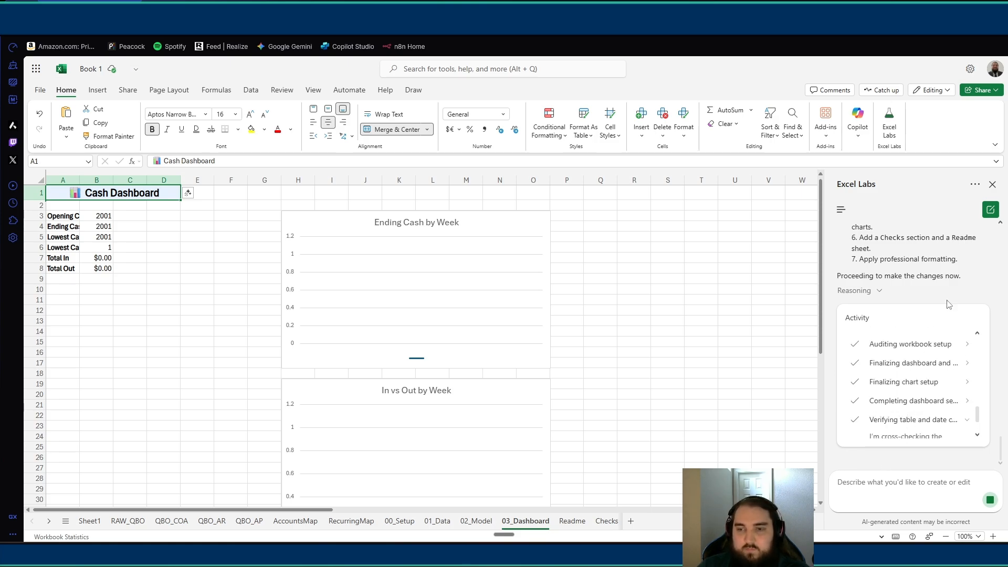
{"action": "scroll", "coordinate": [919, 415], "scroll_direction": "down", "scroll_amount": 2}
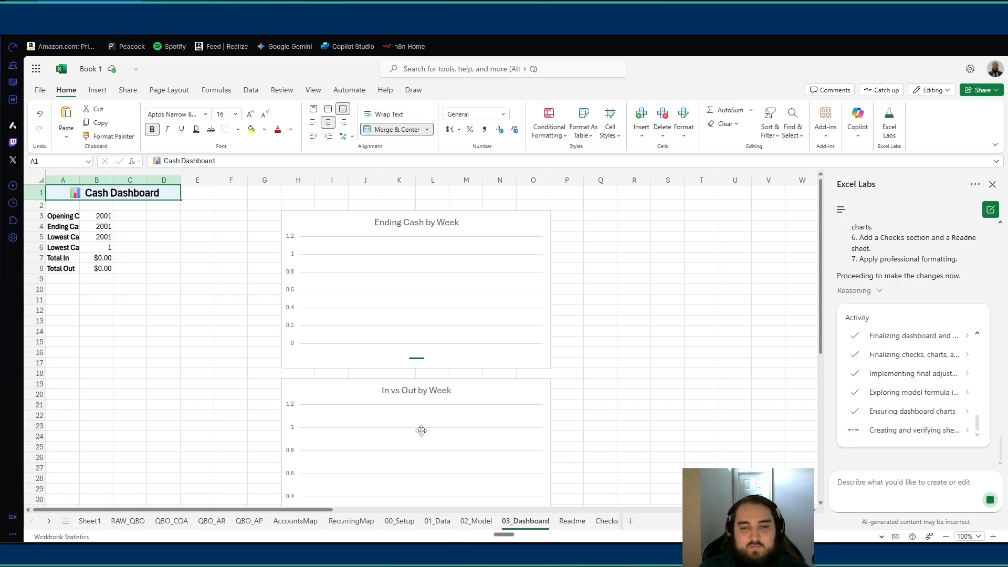
{"action": "left_click", "coordinate": [901, 434]}
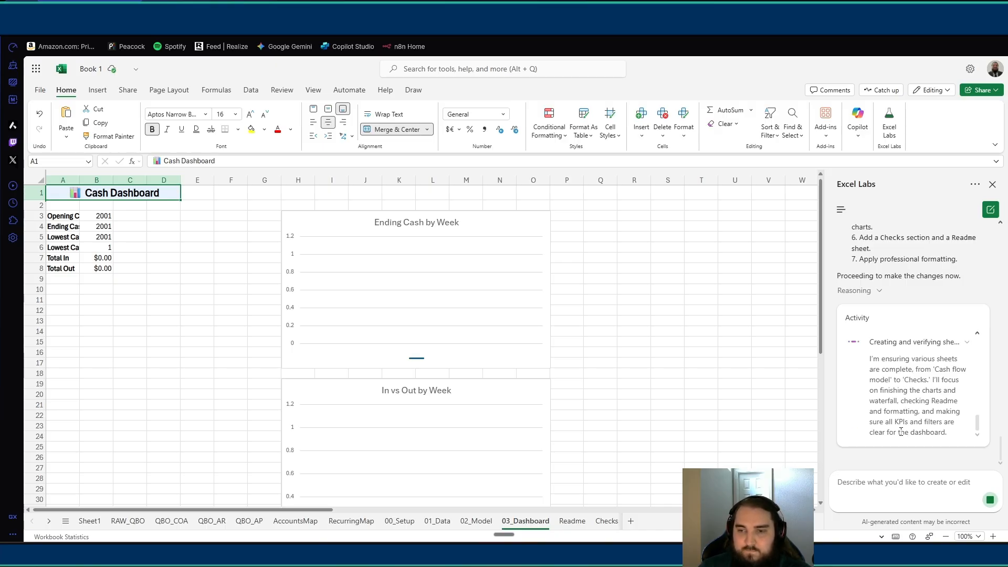
{"action": "left_click", "coordinate": [931, 347]}
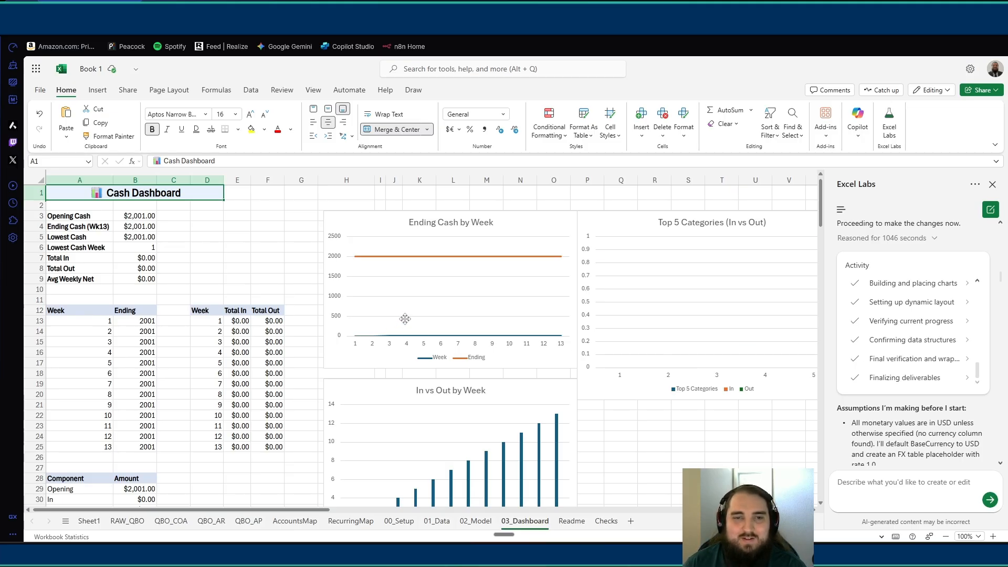
Convert the agent's 1046-second reasoning time to minutes with +1046/60 in M1 of 03_Dashboard, and clear the cell again
{"action": "left_click", "coordinate": [493, 195]}
{"action": "type", "text": "+104"}
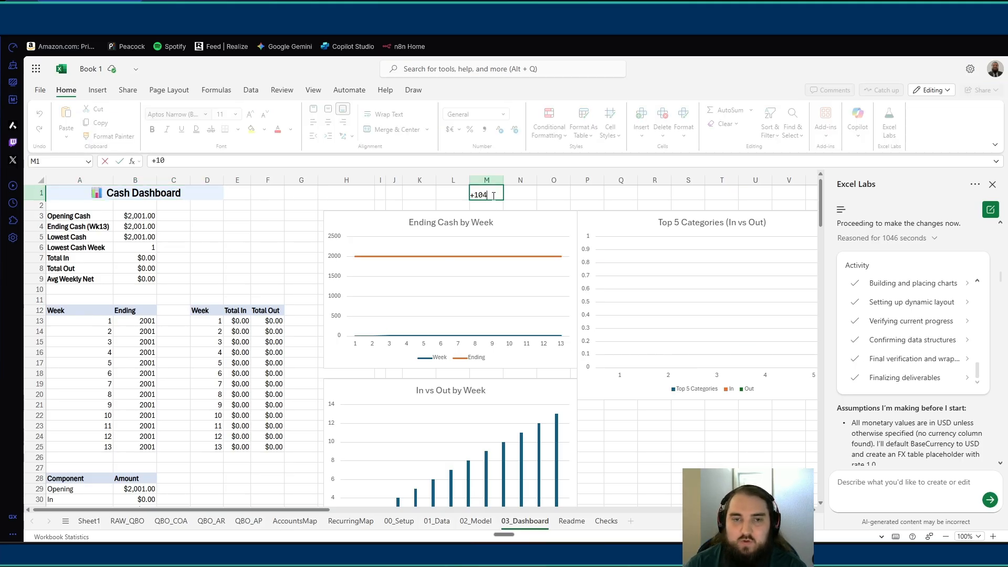
{"action": "type", "text": "6/60"}
{"action": "key", "text": "ctrl+Return"}
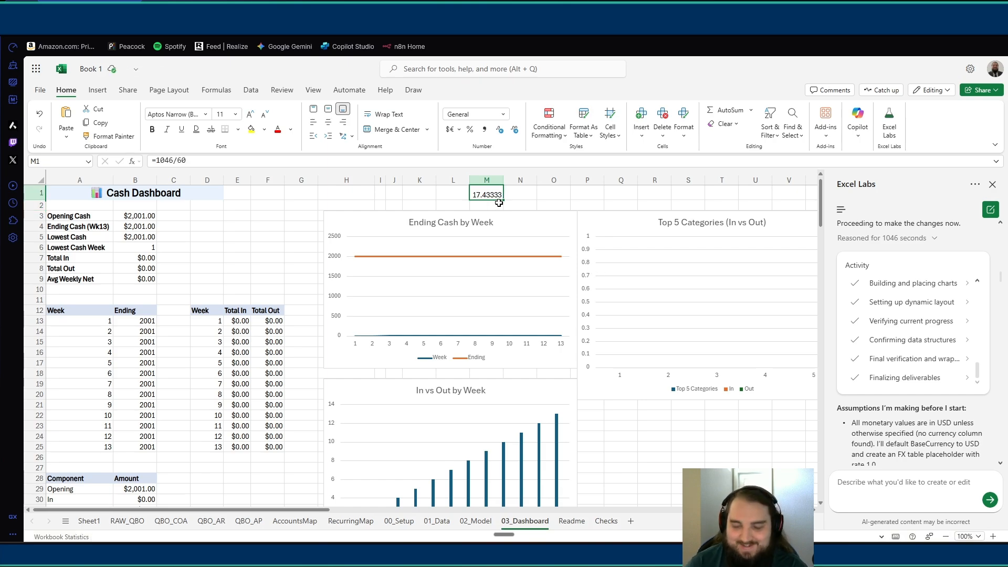
{"action": "key", "text": "Delete"}
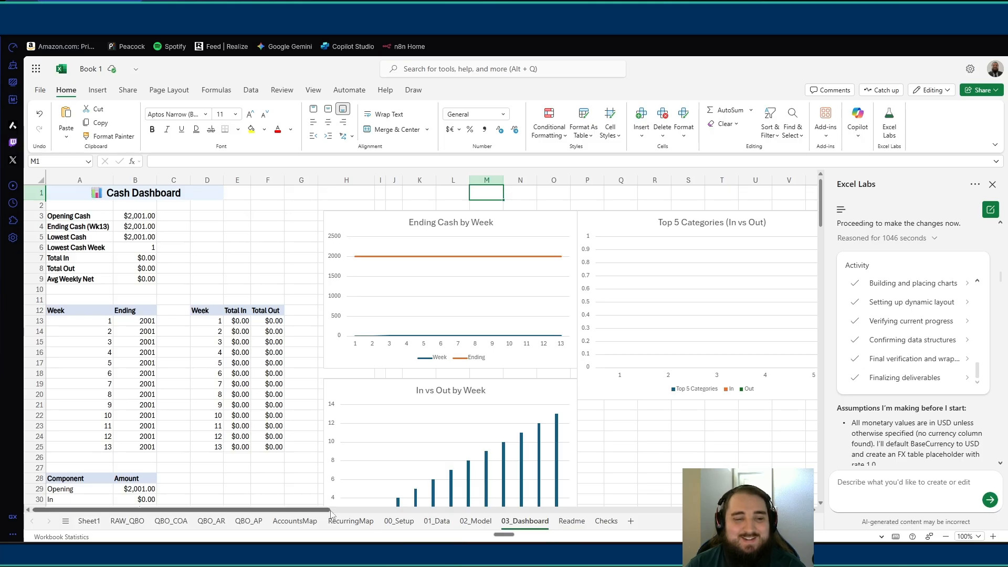
On 00_Setup, autofit columns H and D and check the formula behind the effective start week in B3
{"action": "left_click", "coordinate": [399, 521]}
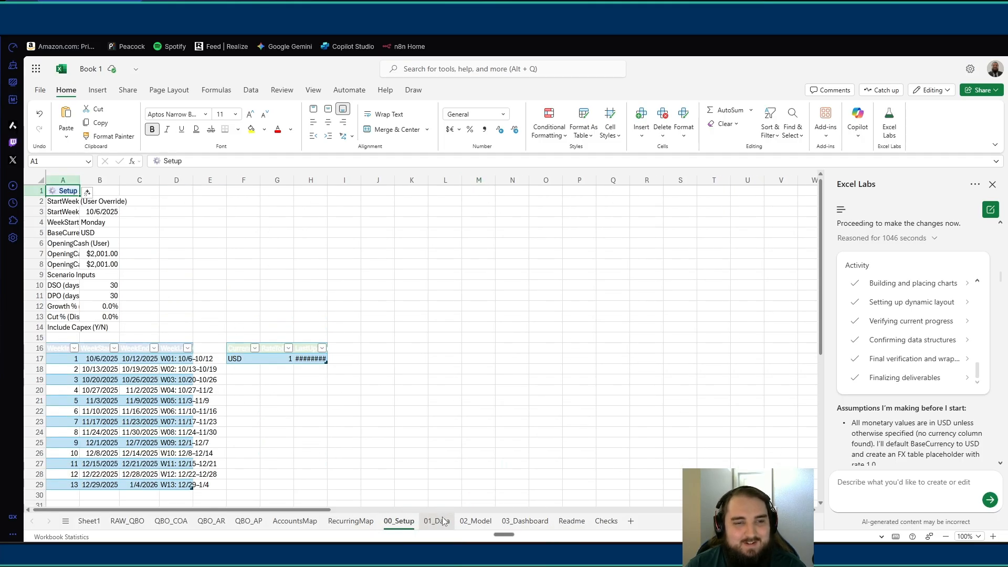
{"action": "double_click", "coordinate": [327, 181]}
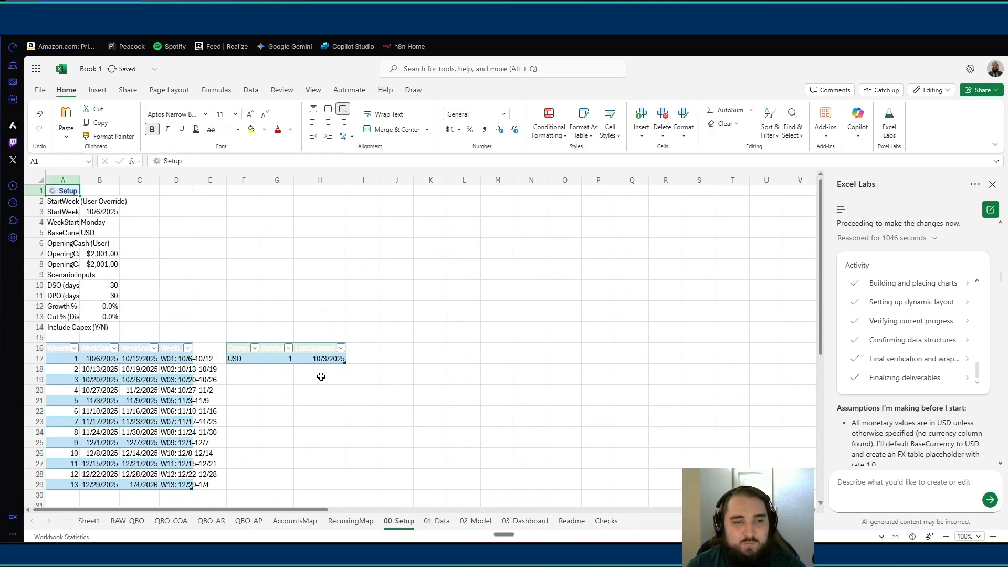
{"action": "double_click", "coordinate": [193, 180]}
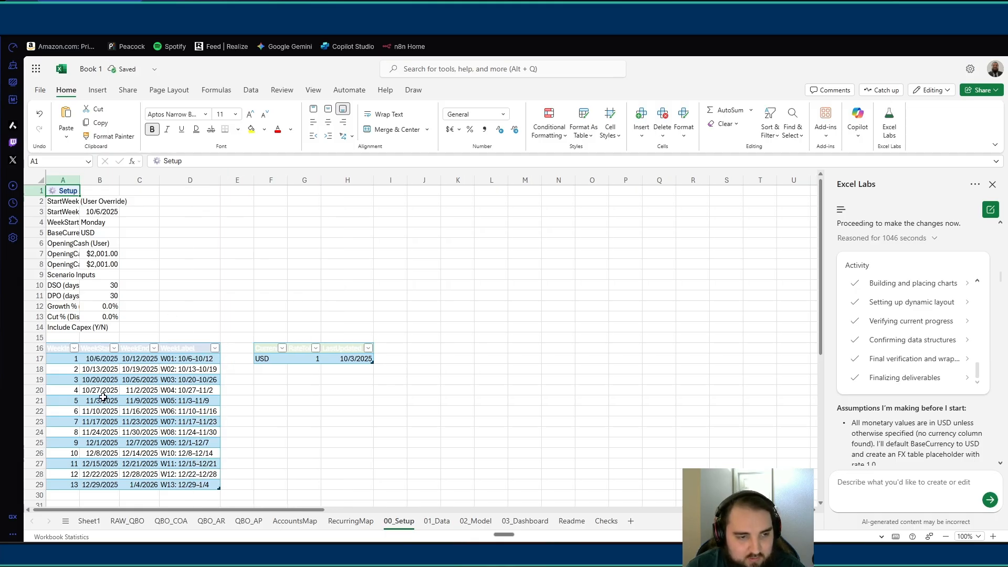
{"action": "left_click", "coordinate": [105, 211]}
Read the agent's list of assumptions on currency, transaction source, bank accounts and direction convention
{"action": "scroll", "coordinate": [891, 395], "scroll_direction": "down", "scroll_amount": 1}
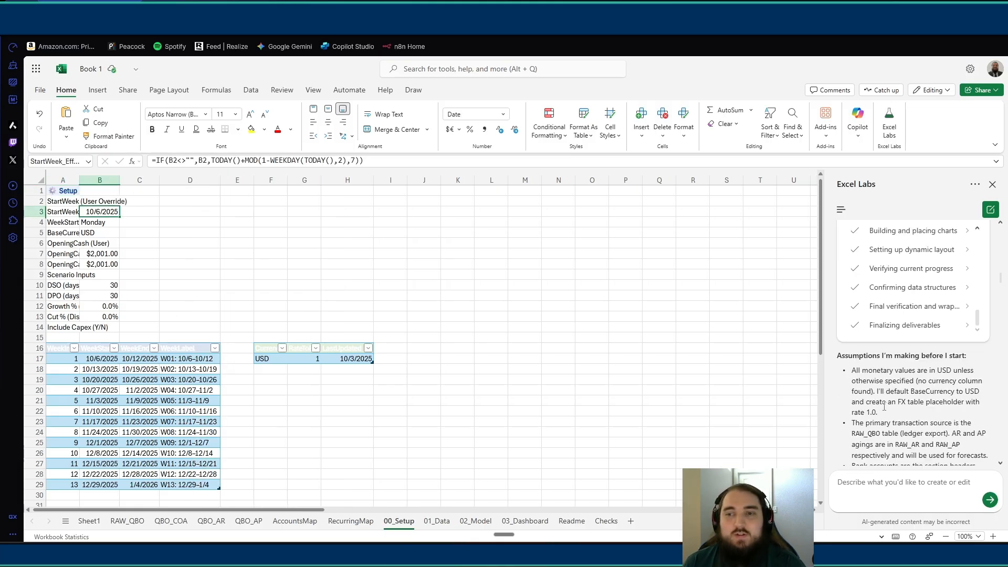
{"action": "scroll", "coordinate": [915, 375], "scroll_direction": "down", "scroll_amount": 3}
{"action": "scroll", "coordinate": [914, 375], "scroll_direction": "up", "scroll_amount": 1}
{"action": "scroll", "coordinate": [914, 375], "scroll_direction": "down", "scroll_amount": 2}
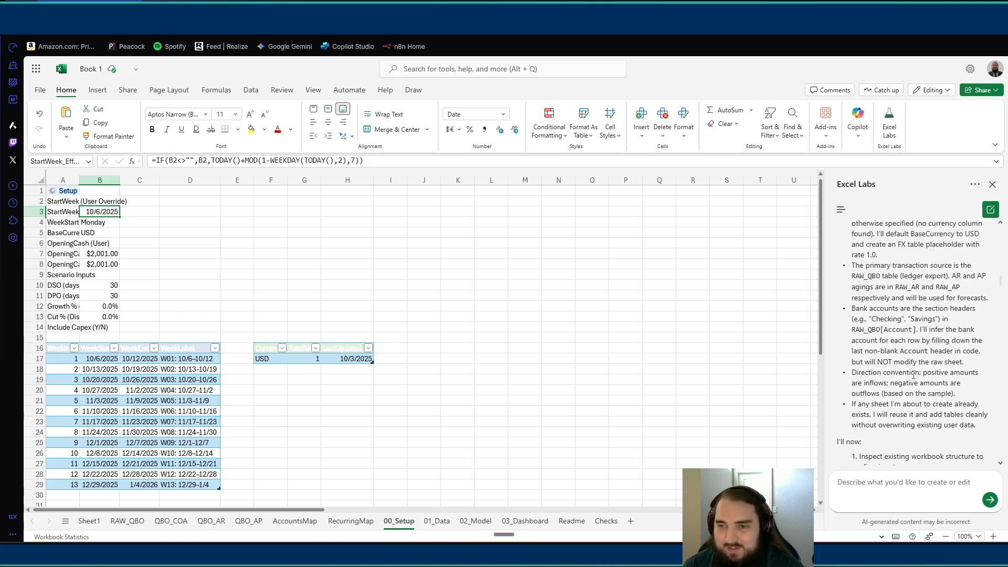
{"action": "scroll", "coordinate": [914, 375], "scroll_direction": "up", "scroll_amount": 4}
{"action": "scroll", "coordinate": [914, 375], "scroll_direction": "up", "scroll_amount": 3}
{"action": "scroll", "coordinate": [906, 372], "scroll_direction": "down", "scroll_amount": 4}
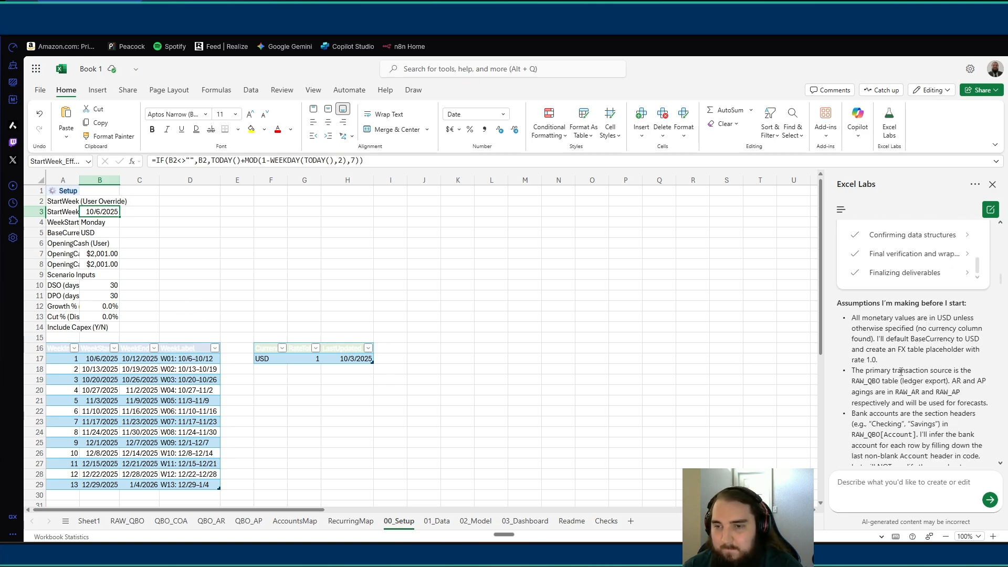
{"action": "scroll", "coordinate": [895, 341], "scroll_direction": "down", "scroll_amount": 2}
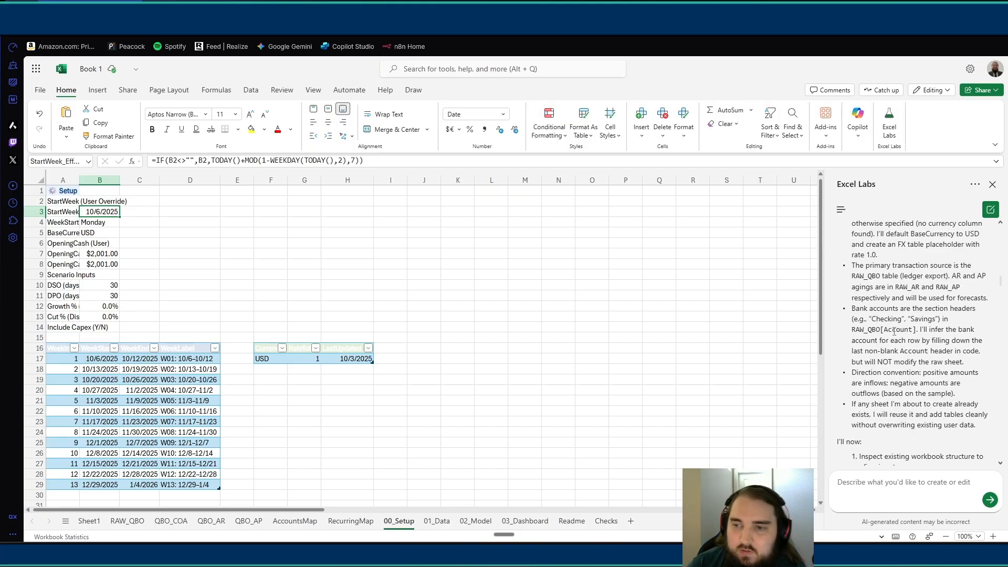
Review the agent's summary of the sheets it built, from 00_Setup through Readme, including their tables and named ranges
{"action": "scroll", "coordinate": [894, 332], "scroll_direction": "down", "scroll_amount": 6}
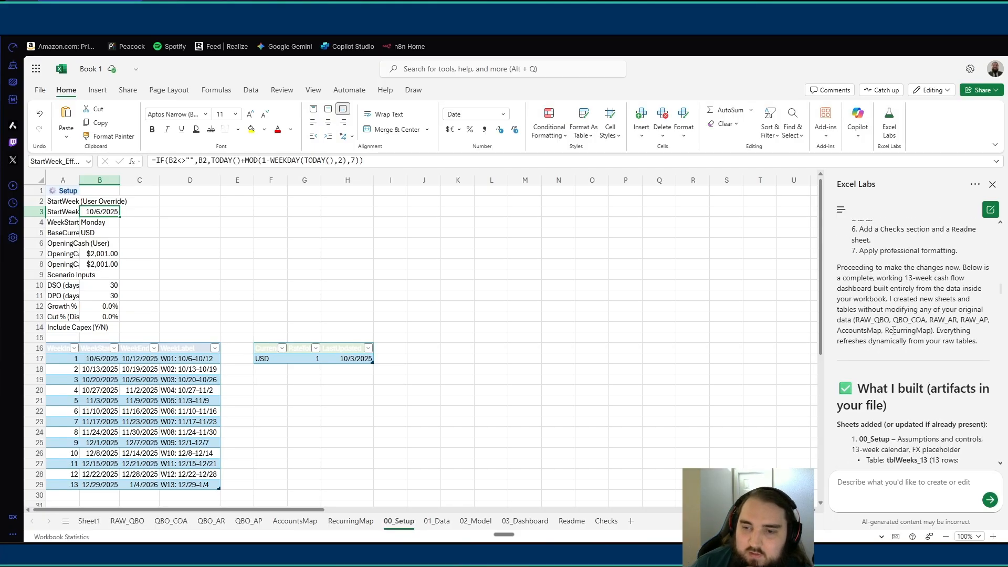
{"action": "scroll", "coordinate": [893, 330], "scroll_direction": "down", "scroll_amount": 2}
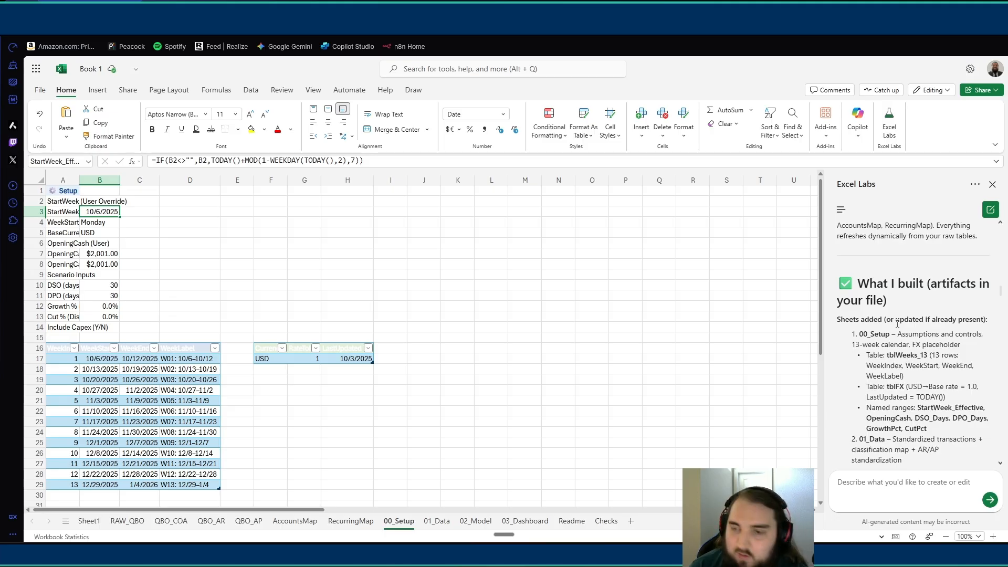
{"action": "scroll", "coordinate": [897, 324], "scroll_direction": "down", "scroll_amount": 1}
{"action": "scroll", "coordinate": [940, 291], "scroll_direction": "down", "scroll_amount": 1}
{"action": "scroll", "coordinate": [897, 287], "scroll_direction": "up", "scroll_amount": 1}
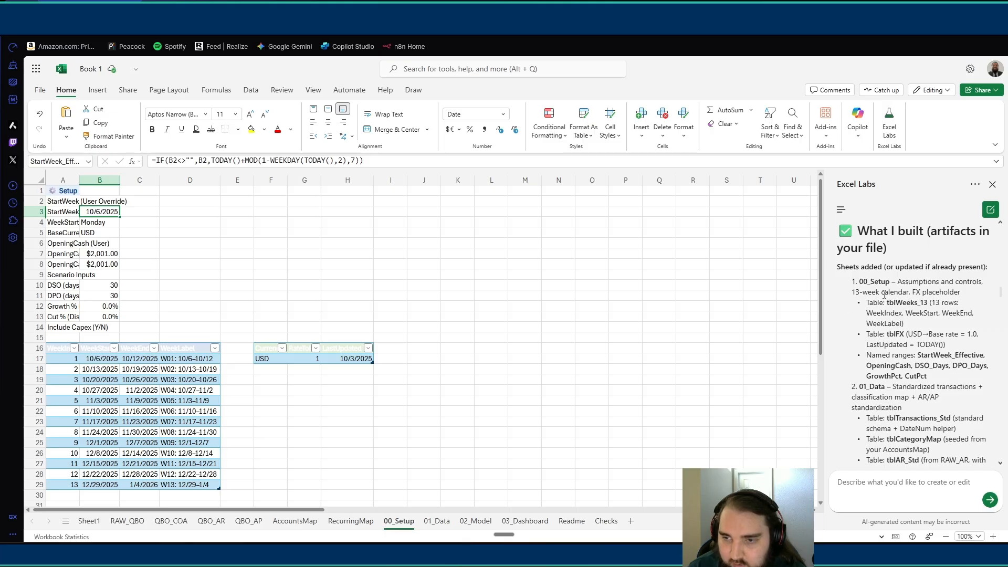
{"action": "scroll", "coordinate": [899, 319], "scroll_direction": "down", "scroll_amount": 1}
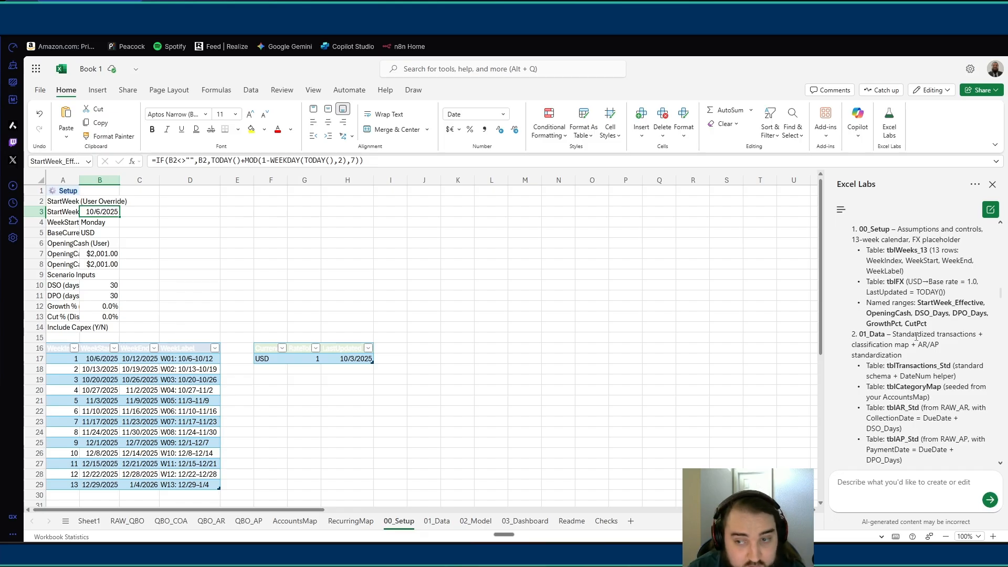
{"action": "scroll", "coordinate": [904, 339], "scroll_direction": "down", "scroll_amount": 2}
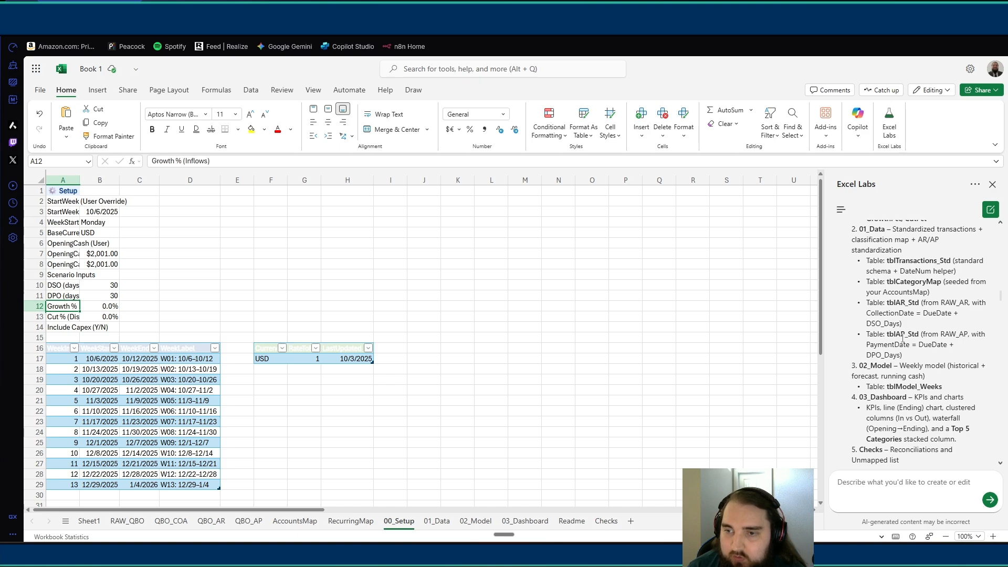
{"action": "scroll", "coordinate": [903, 338], "scroll_direction": "down", "scroll_amount": 1}
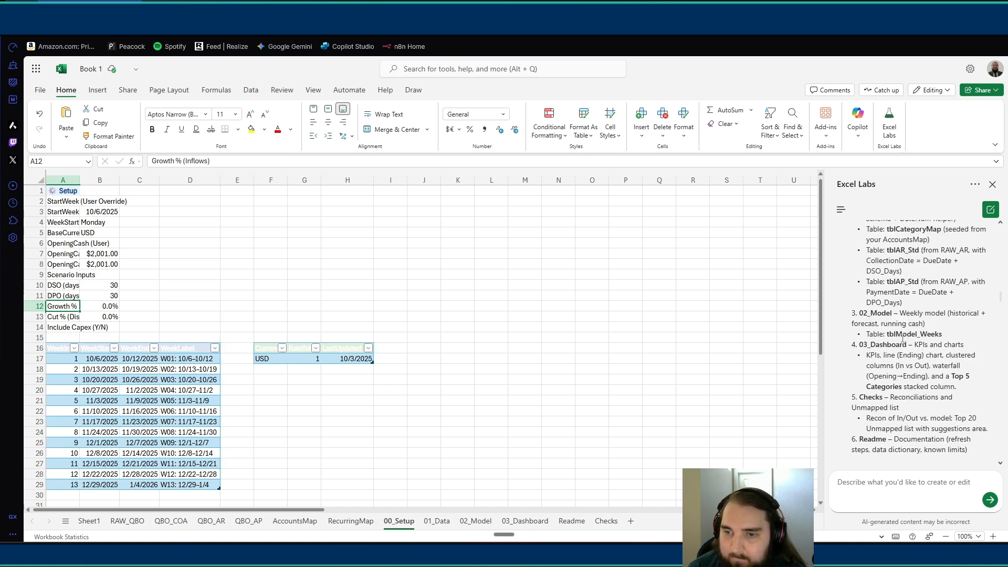
Check the weekly table on 02_Model and examine the 01_Data transactions around the second header row in row 40
{"action": "left_click", "coordinate": [475, 520]}
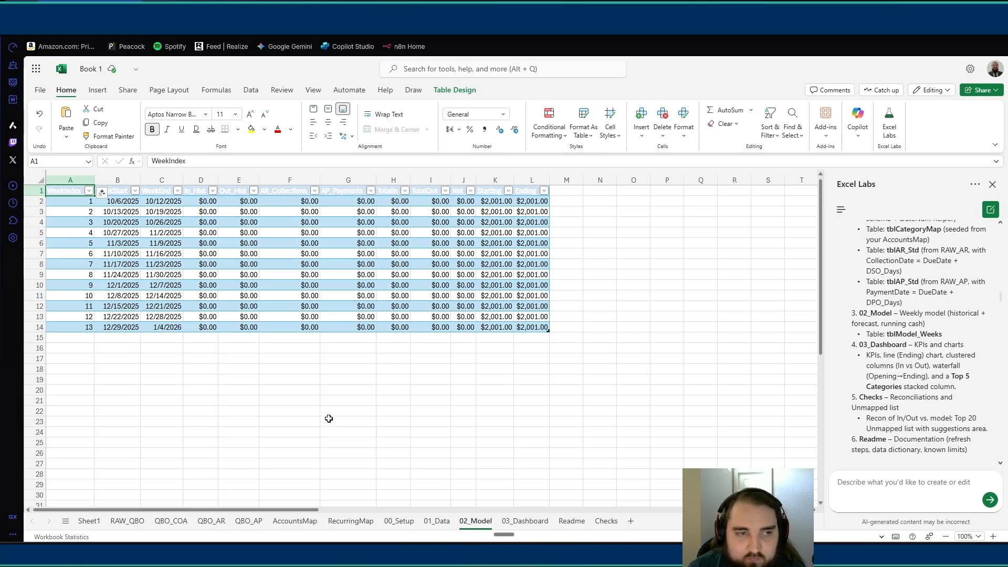
{"action": "left_click", "coordinate": [437, 521]}
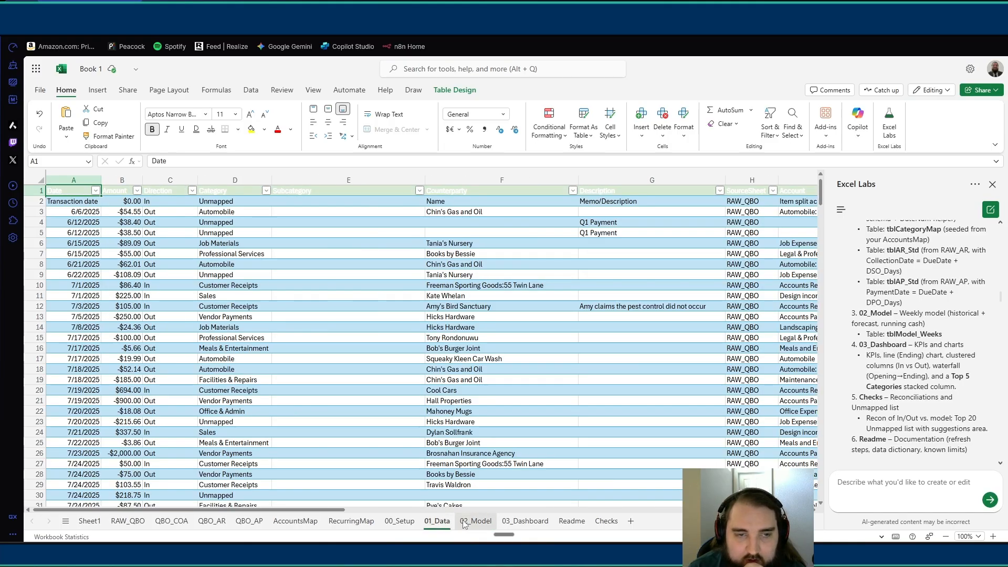
{"action": "left_click_drag", "start_coordinate": [294, 509], "coordinate": [678, 507]}
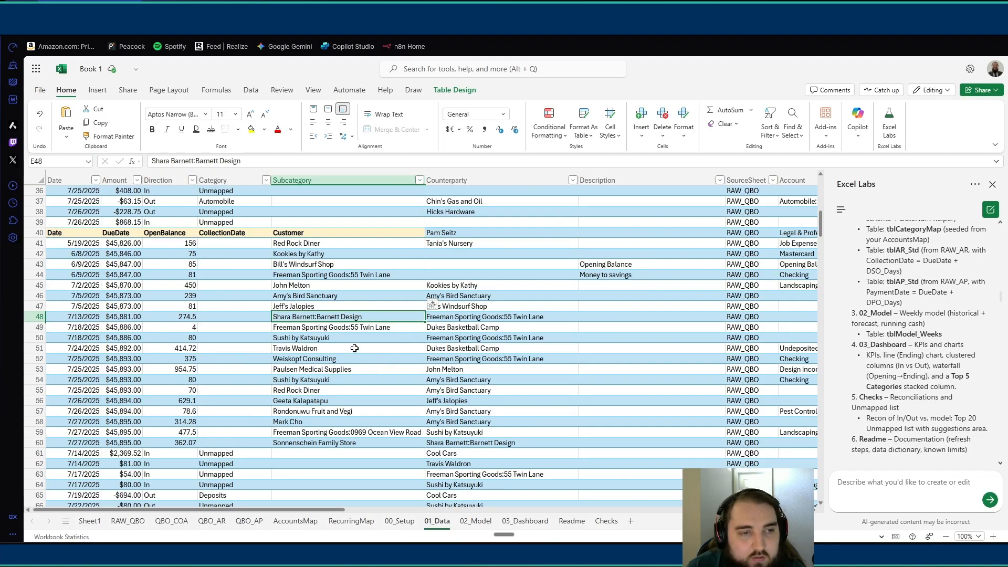
{"action": "scroll", "coordinate": [349, 348], "scroll_direction": "up", "scroll_amount": 2}
{"action": "left_click", "coordinate": [74, 340]}
{"action": "scroll", "coordinate": [266, 363], "scroll_direction": "up", "scroll_amount": 5}
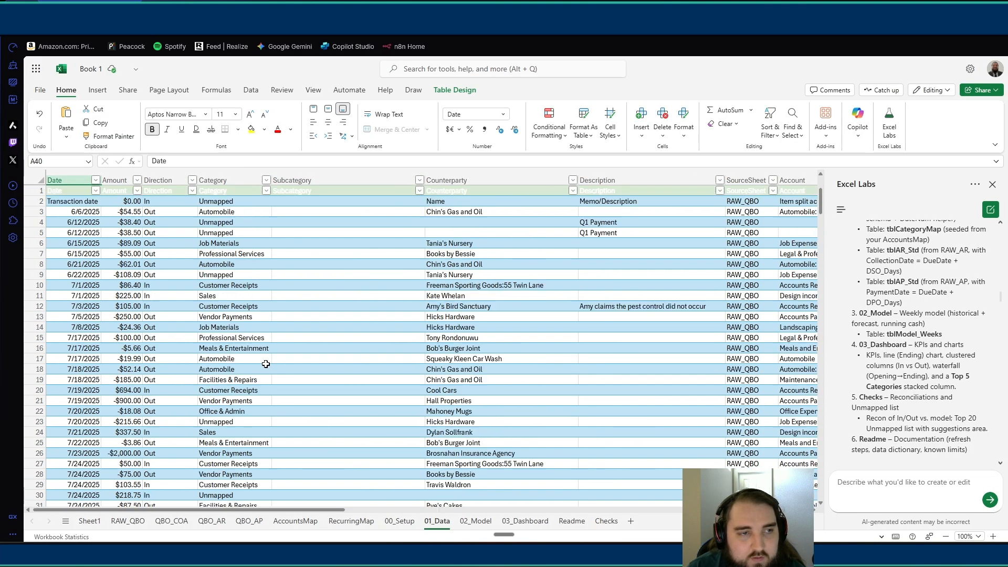
{"action": "scroll", "coordinate": [262, 365], "scroll_direction": "down", "scroll_amount": 2}
{"action": "scroll", "coordinate": [187, 366], "scroll_direction": "up", "scroll_amount": 3}
{"action": "scroll", "coordinate": [186, 367], "scroll_direction": "down", "scroll_amount": 3}
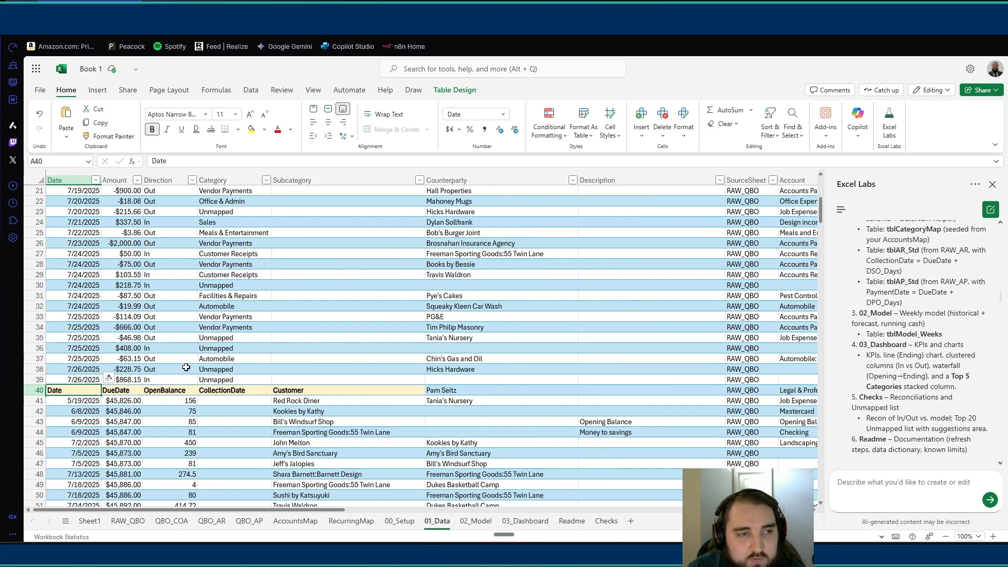
{"action": "scroll", "coordinate": [90, 393], "scroll_direction": "up", "scroll_amount": 5}
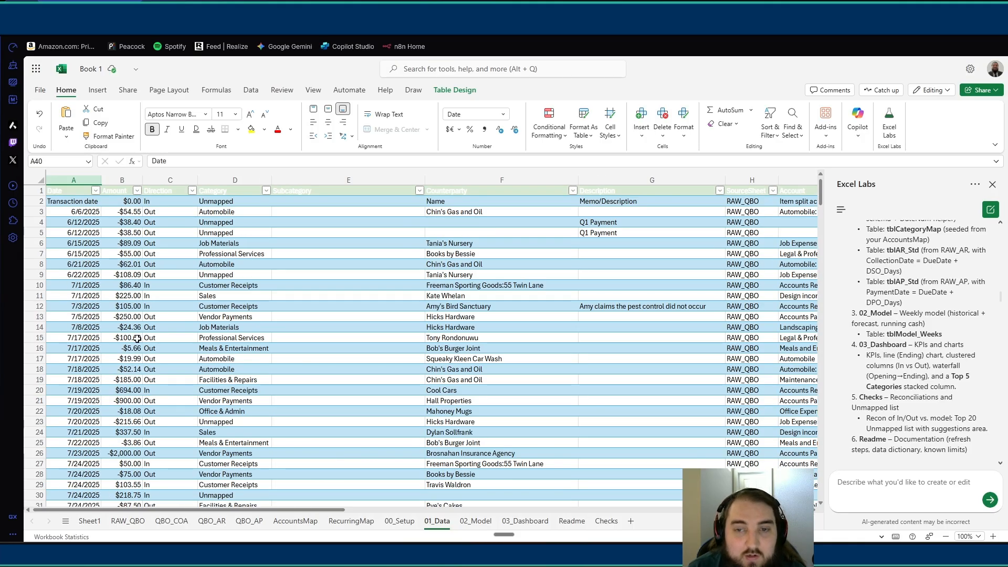
{"action": "scroll", "coordinate": [158, 377], "scroll_direction": "down", "scroll_amount": 5}
{"action": "scroll", "coordinate": [169, 380], "scroll_direction": "down", "scroll_amount": 5}
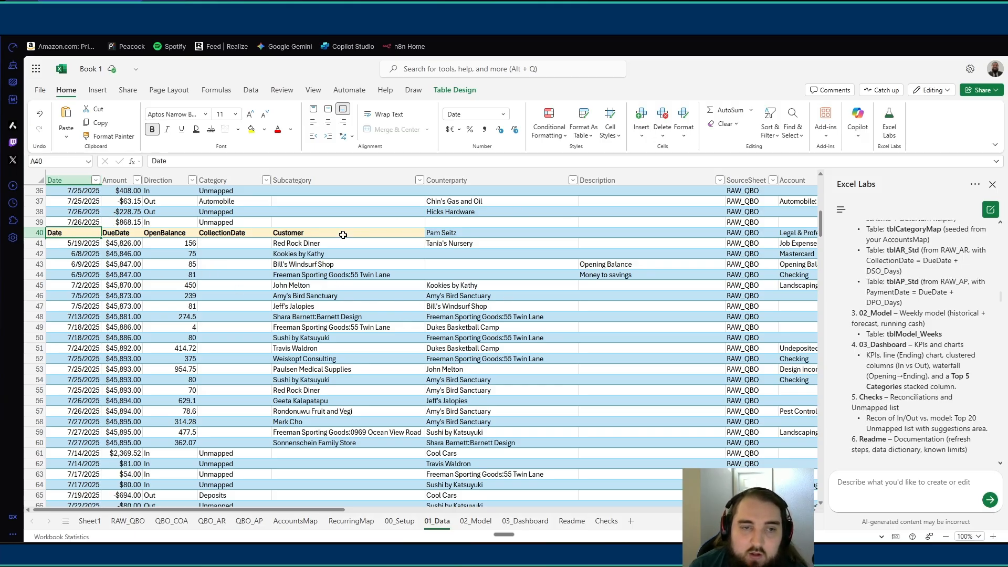
Examine the 01_Data transactions from the header row embedded in row 40 down to the customer table starting at row 310
{"action": "scroll", "coordinate": [302, 237], "scroll_direction": "down", "scroll_amount": 2}
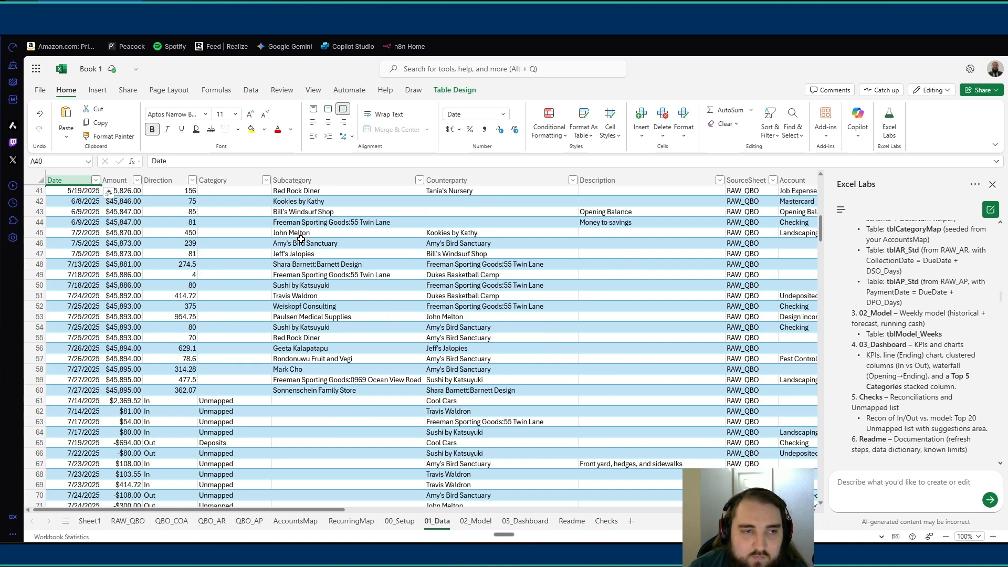
{"action": "scroll", "coordinate": [301, 239], "scroll_direction": "up", "scroll_amount": 1}
{"action": "scroll", "coordinate": [346, 361], "scroll_direction": "up", "scroll_amount": 6}
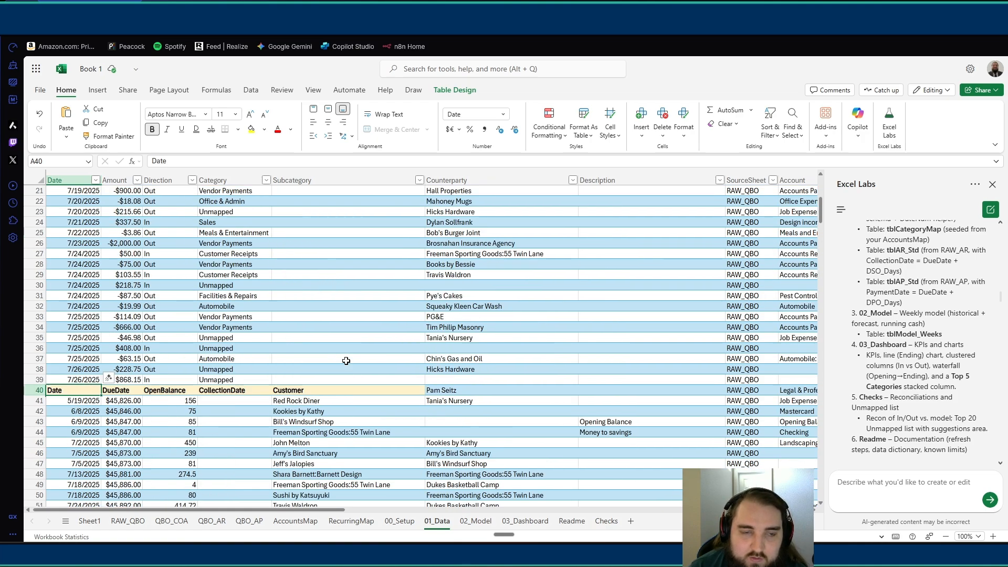
{"action": "scroll", "coordinate": [345, 360], "scroll_direction": "up", "scroll_amount": 7}
{"action": "scroll", "coordinate": [311, 362], "scroll_direction": "down", "scroll_amount": 13}
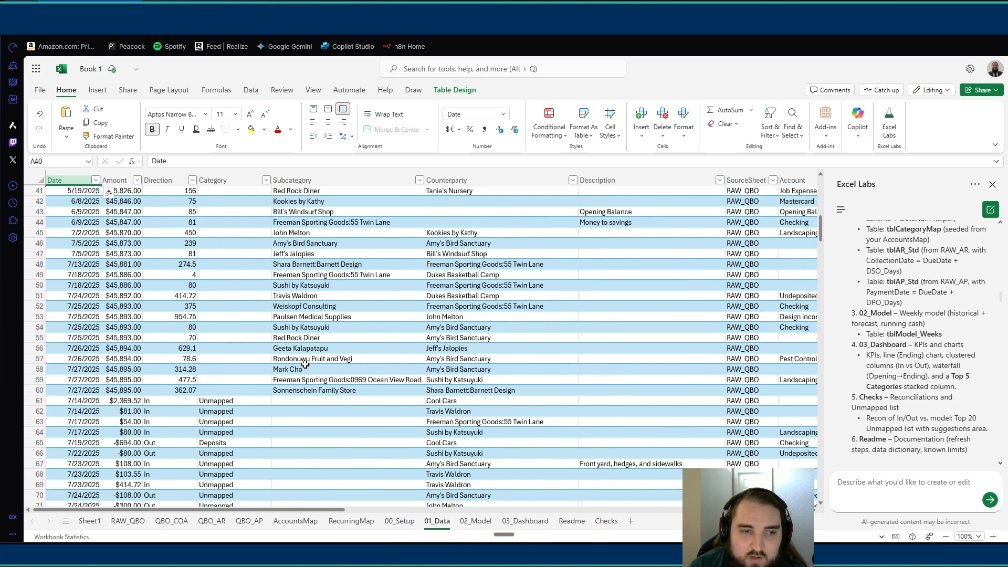
{"action": "scroll", "coordinate": [385, 301], "scroll_direction": "down", "scroll_amount": 4}
{"action": "scroll", "coordinate": [338, 322], "scroll_direction": "up", "scroll_amount": 3}
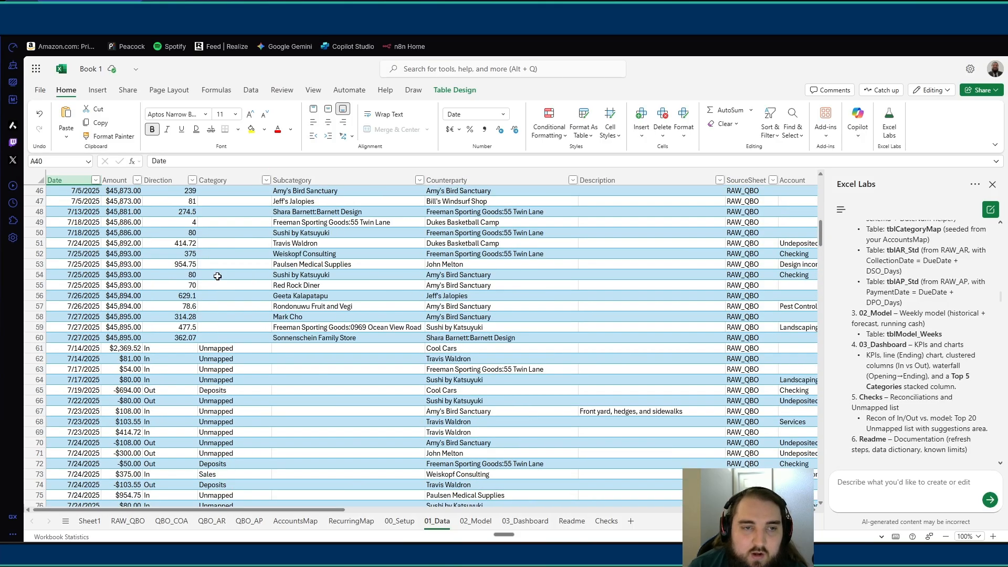
{"action": "scroll", "coordinate": [376, 322], "scroll_direction": "down", "scroll_amount": 10}
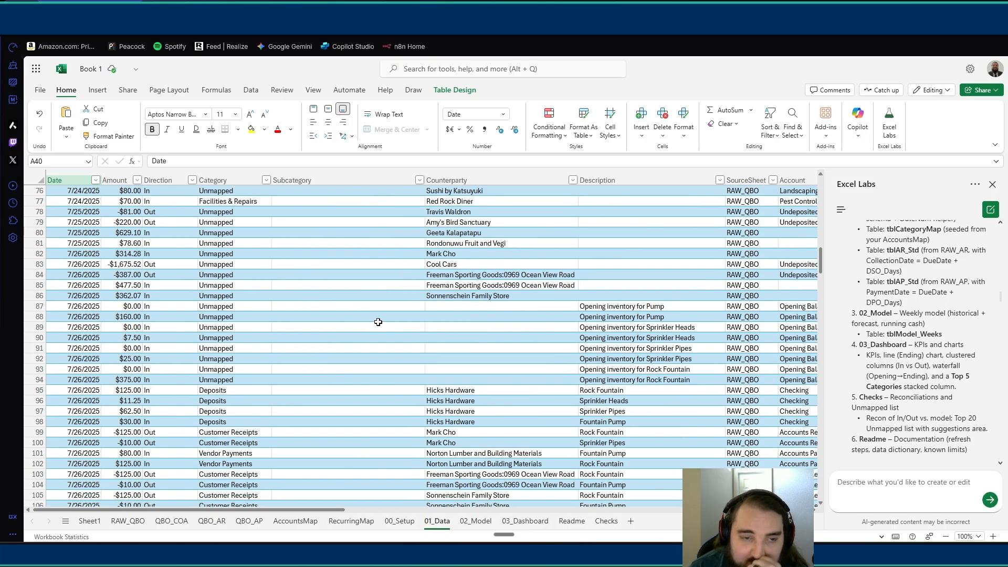
{"action": "scroll", "coordinate": [378, 322], "scroll_direction": "down", "scroll_amount": 20}
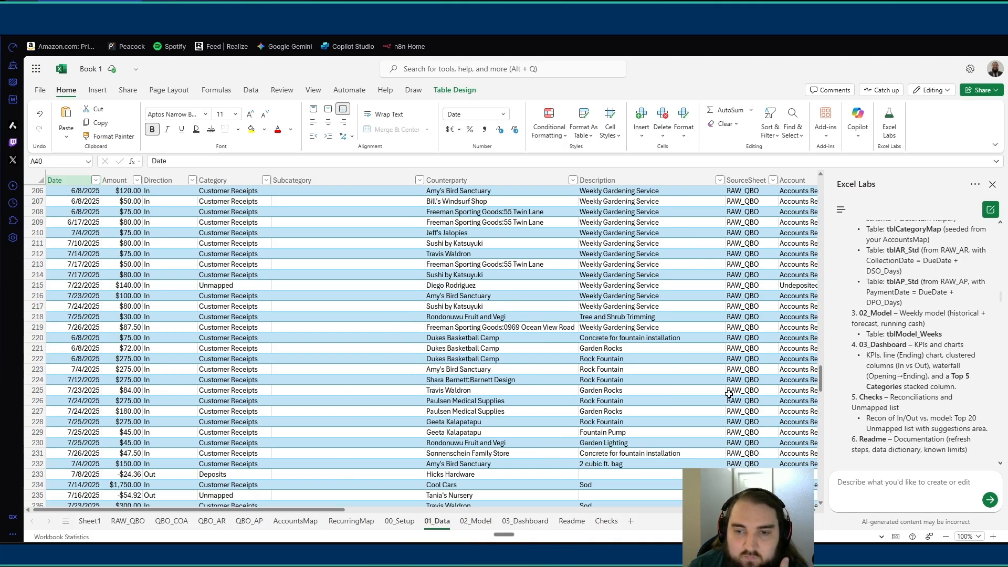
{"action": "scroll", "coordinate": [473, 475], "scroll_direction": "down", "scroll_amount": 10}
{"action": "left_click_drag", "start_coordinate": [821, 433], "coordinate": [816, 477]}
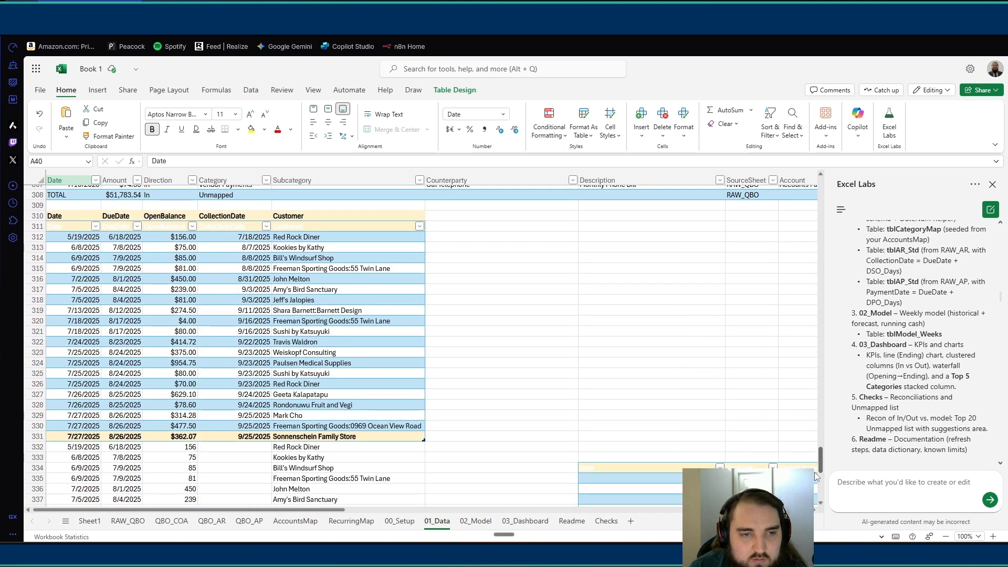
Set the start week user override in B2 of 00_Setup to 6/1/2025
{"action": "left_click", "coordinate": [399, 521]}
{"action": "left_click", "coordinate": [103, 202]}
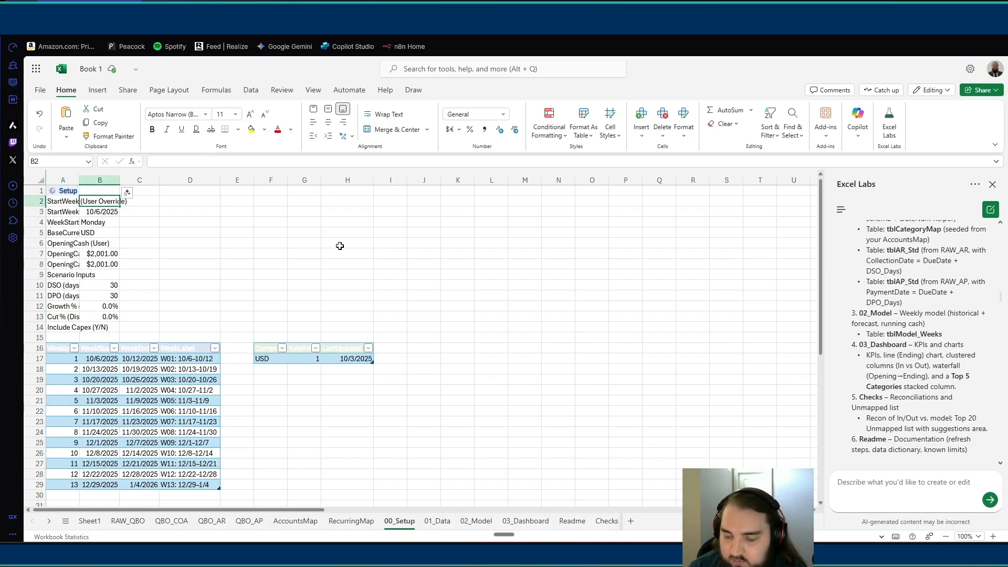
{"action": "type", "text": "6/1/2025"}
{"action": "key", "text": "Return"}
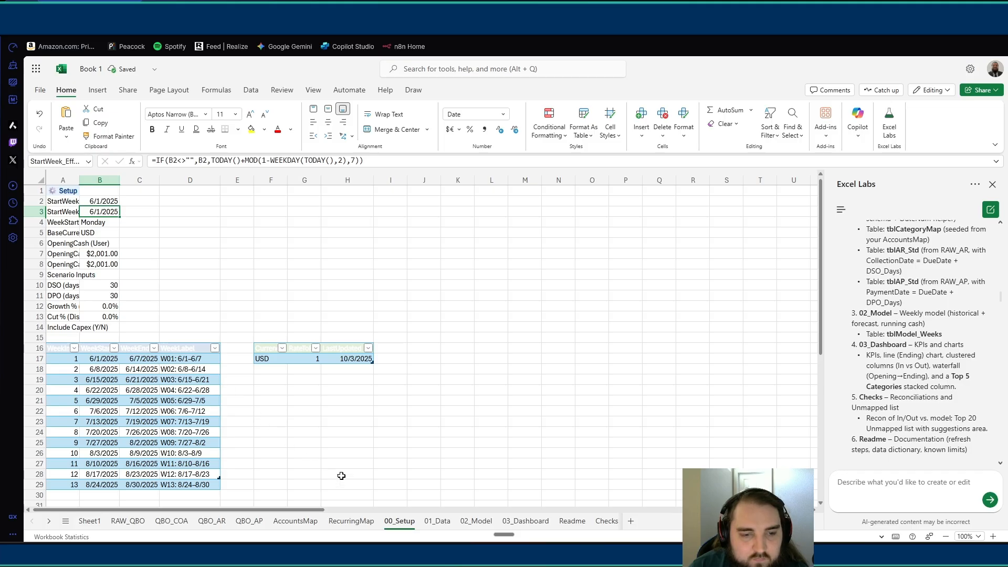
On 02_Model, autofit the TotalIn, Net and Ending columns of the weekly table
{"action": "left_click", "coordinate": [438, 522]}
{"action": "left_click", "coordinate": [477, 522]}
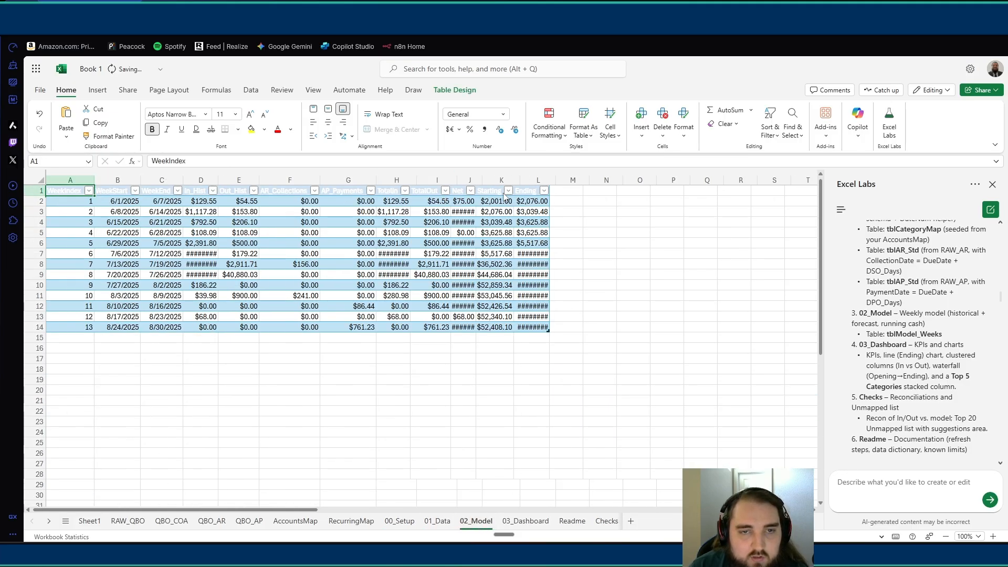
{"action": "double_click", "coordinate": [483, 180]}
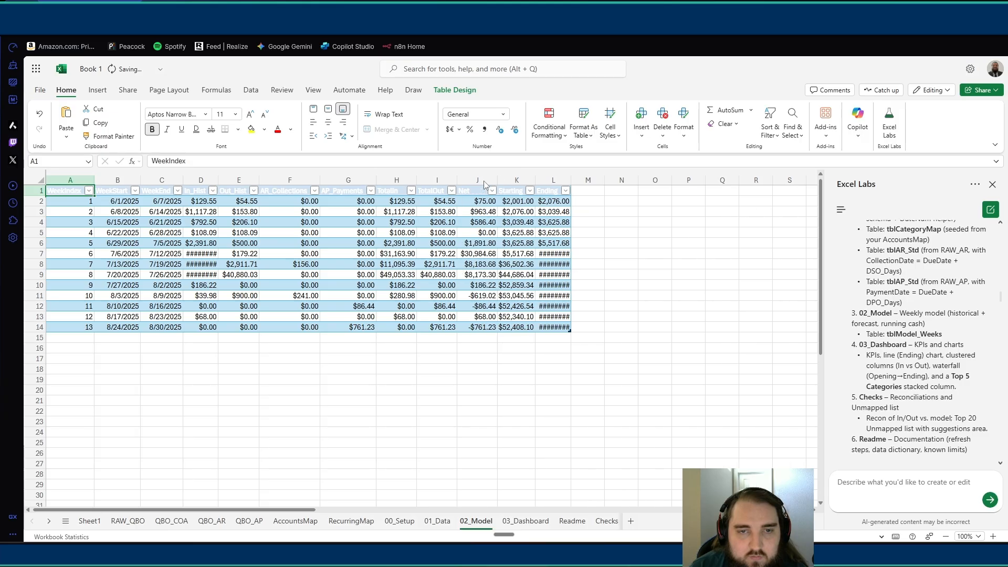
{"action": "double_click", "coordinate": [573, 182]}
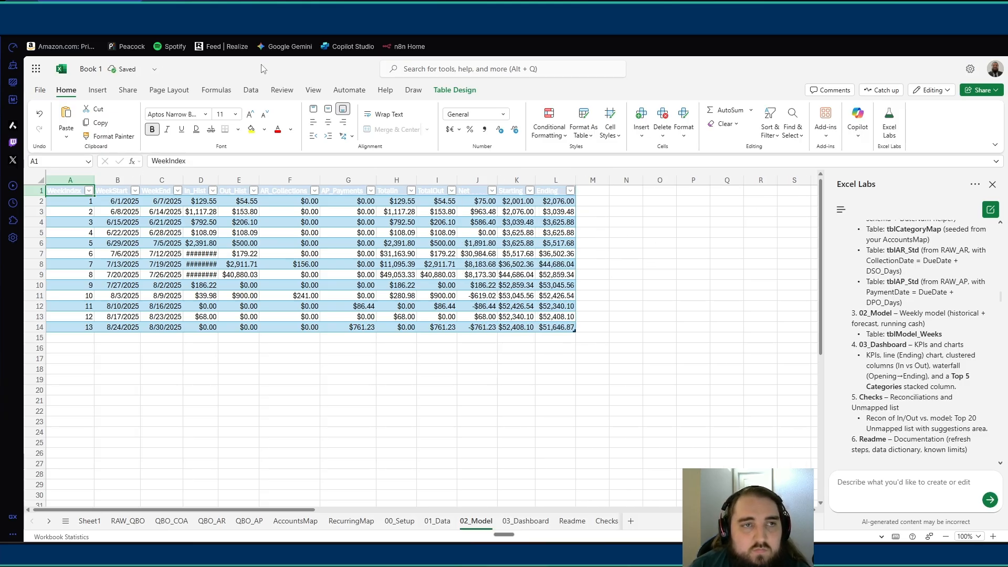
Switch to the Cash Flow Dashboard - AT workbook, expand Week 1's daily columns and widen column E to check its first date
{"action": "left_click", "coordinate": [204, 8]}
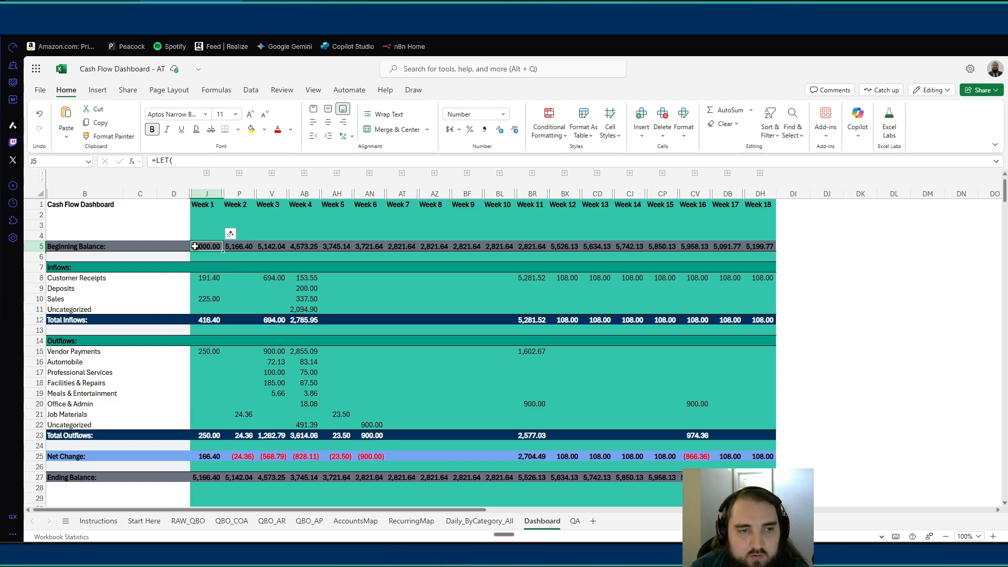
{"action": "left_click", "coordinate": [206, 173]}
{"action": "left_click", "coordinate": [208, 204]}
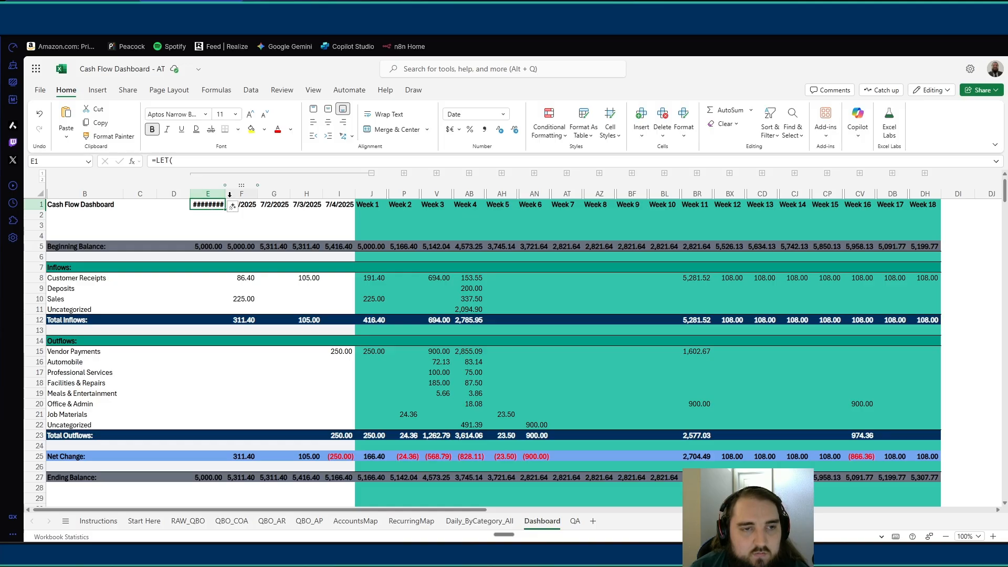
{"action": "left_click_drag", "start_coordinate": [225, 193], "coordinate": [229, 194]}
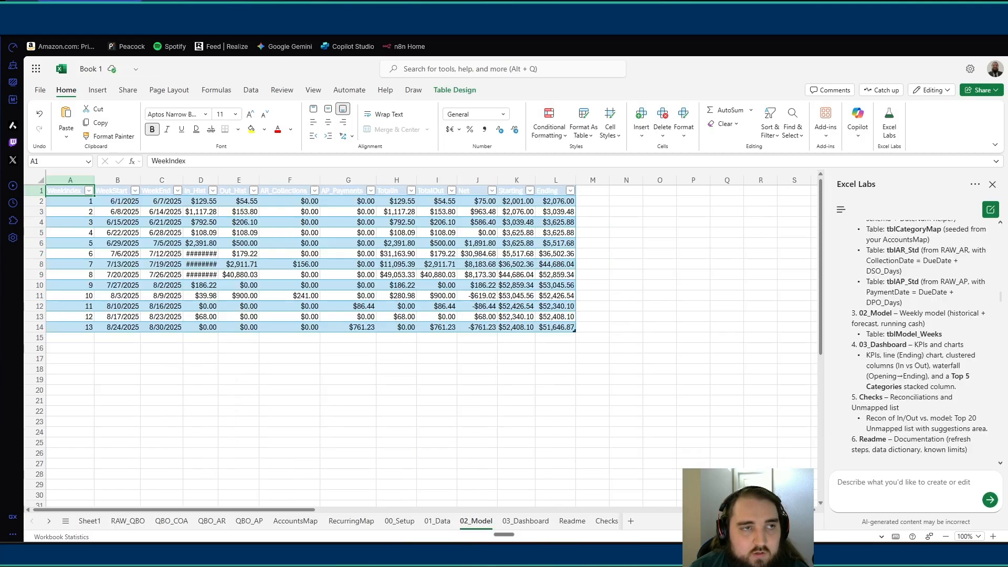
Back in Book 1, set the start week user override in B2 of 00_Setup to 6/30/25
{"action": "left_click", "coordinate": [399, 521]}
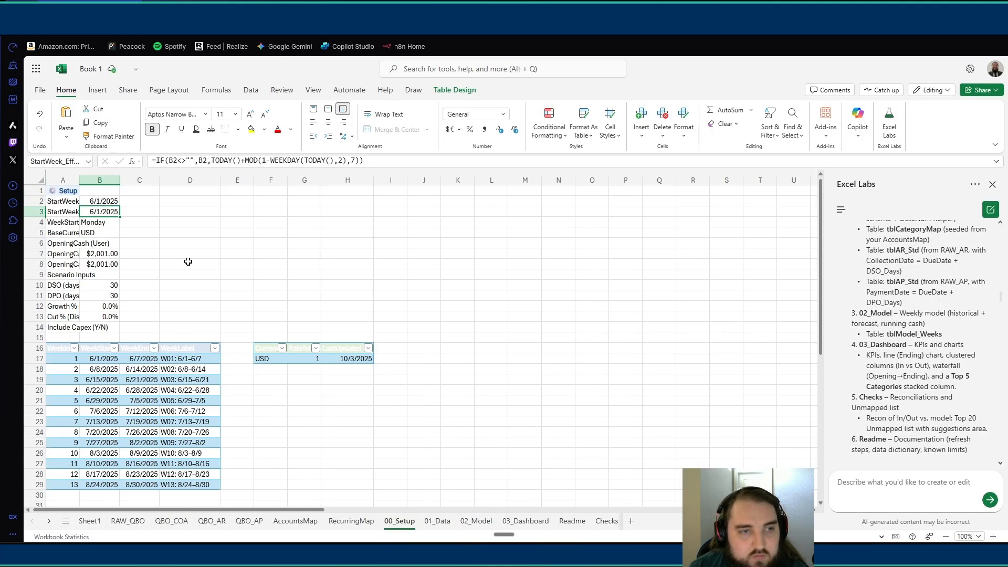
{"action": "left_click", "coordinate": [106, 203]}
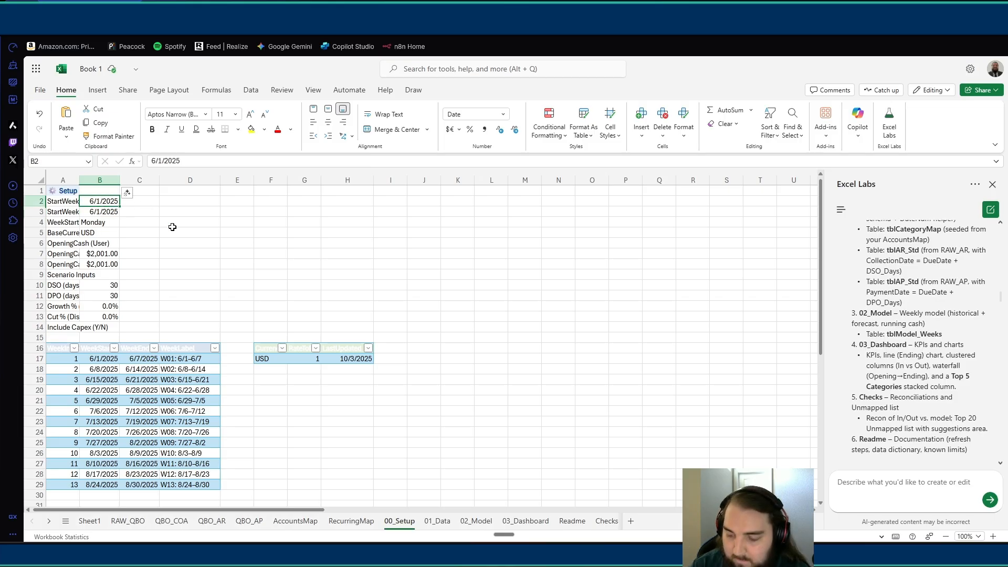
{"action": "type", "text": "6/.0"}
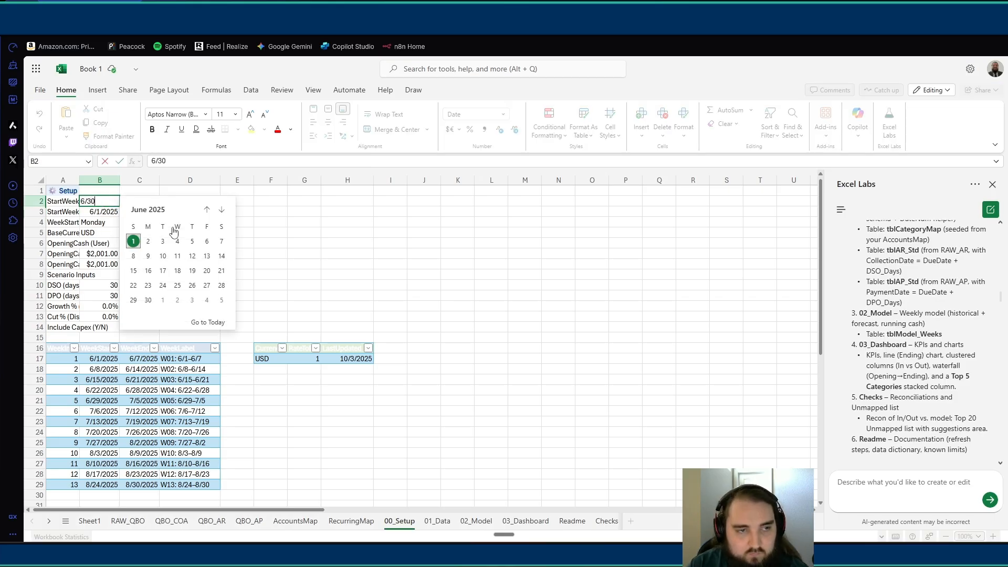
{"action": "type", "text": "/25"}
{"action": "key", "text": "Return"}
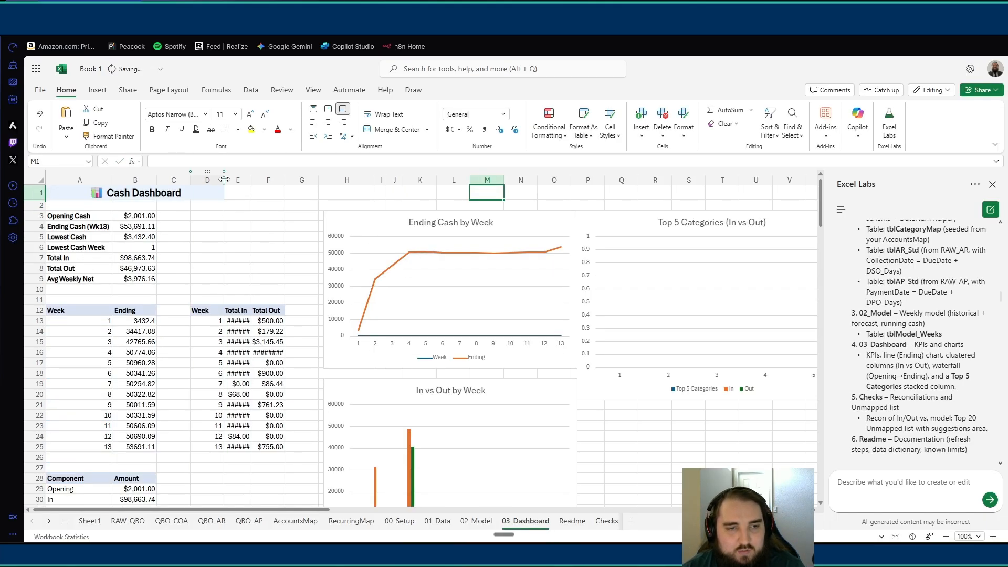
On 03_Dashboard, autofit the Total In and Total Out columns, and check the Ending amount's formula in B32 and the waterfall chart
{"action": "double_click", "coordinate": [252, 179]}
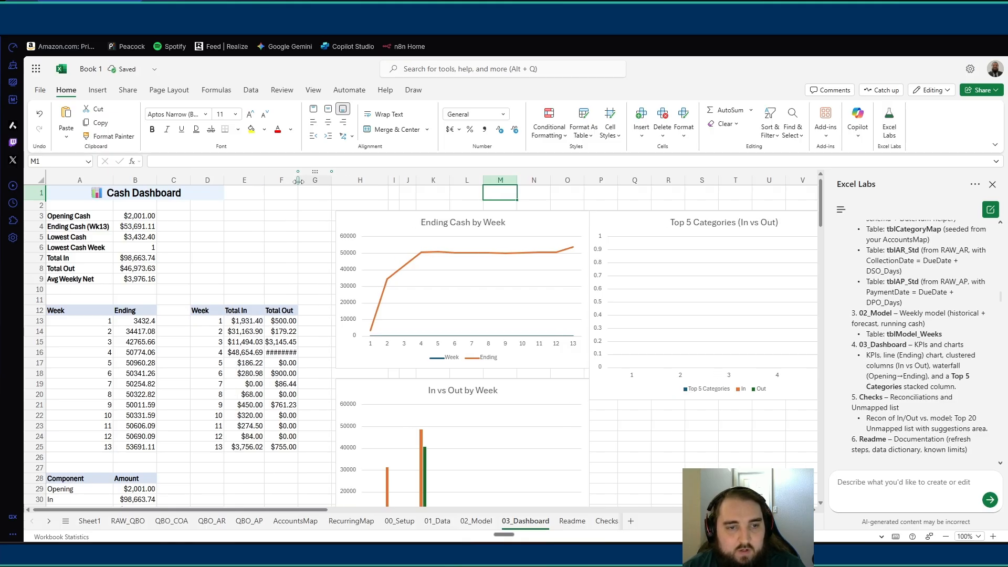
{"action": "double_click", "coordinate": [299, 180]}
{"action": "scroll", "coordinate": [259, 416], "scroll_direction": "down", "scroll_amount": 4}
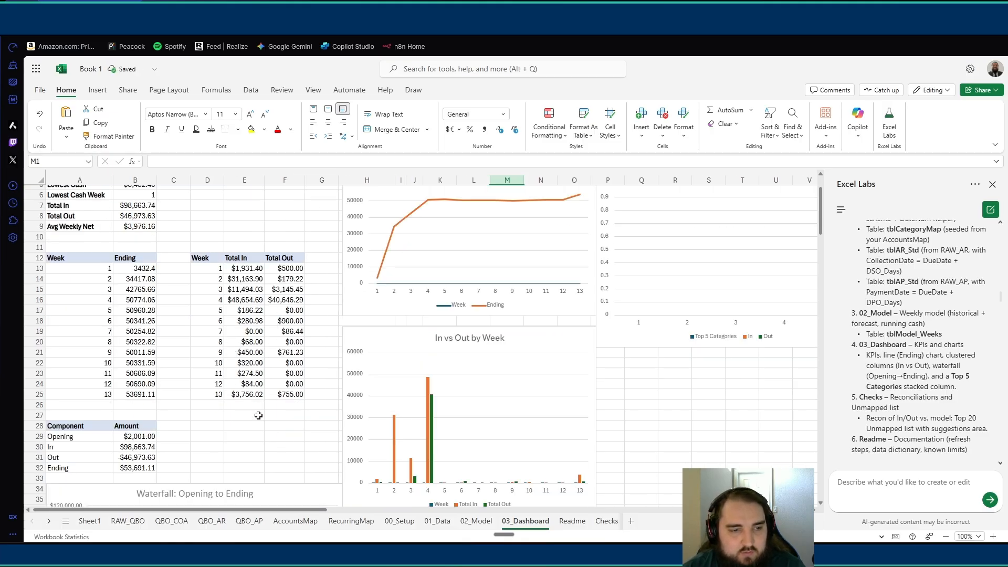
{"action": "left_click", "coordinate": [84, 416]}
{"action": "left_click", "coordinate": [135, 416]}
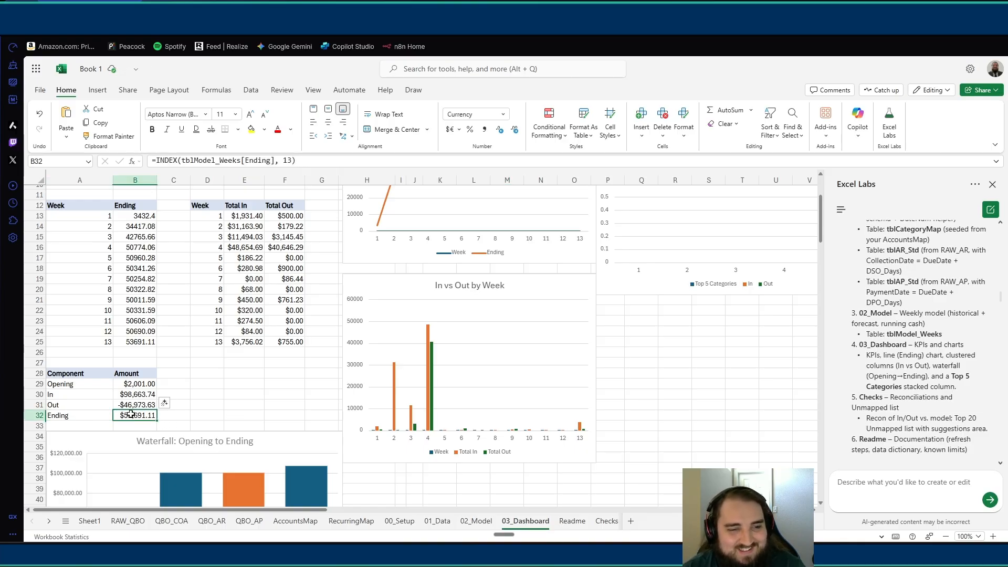
{"action": "scroll", "coordinate": [214, 403], "scroll_direction": "down", "scroll_amount": 5}
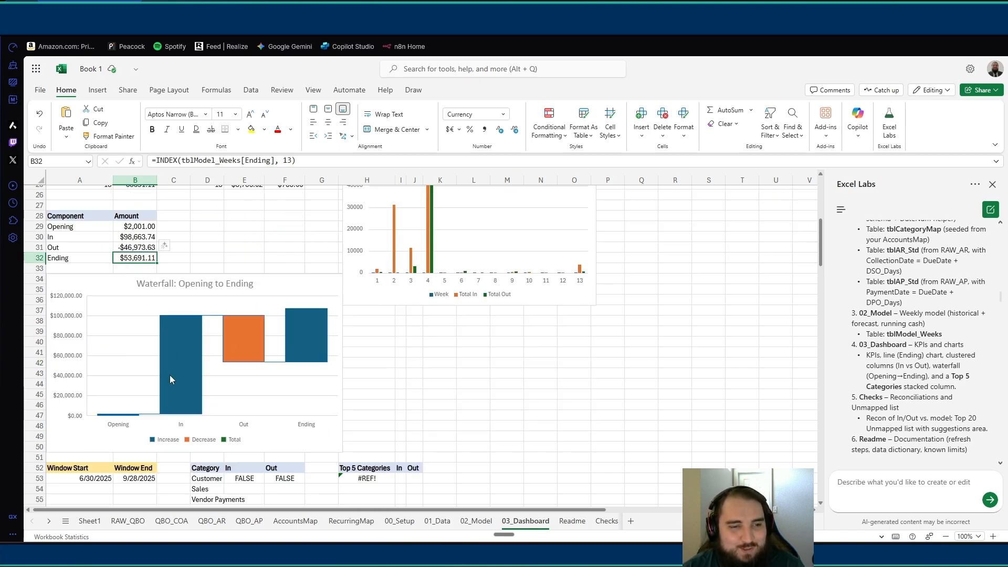
Find the customer table embedded in the 01_Data transactions and select its DueDate entries in B41:B60 for inspection
{"action": "left_click", "coordinate": [437, 521]}
{"action": "scroll", "coordinate": [183, 315], "scroll_direction": "down", "scroll_amount": 5}
{"action": "scroll", "coordinate": [181, 332], "scroll_direction": "up", "scroll_amount": 2}
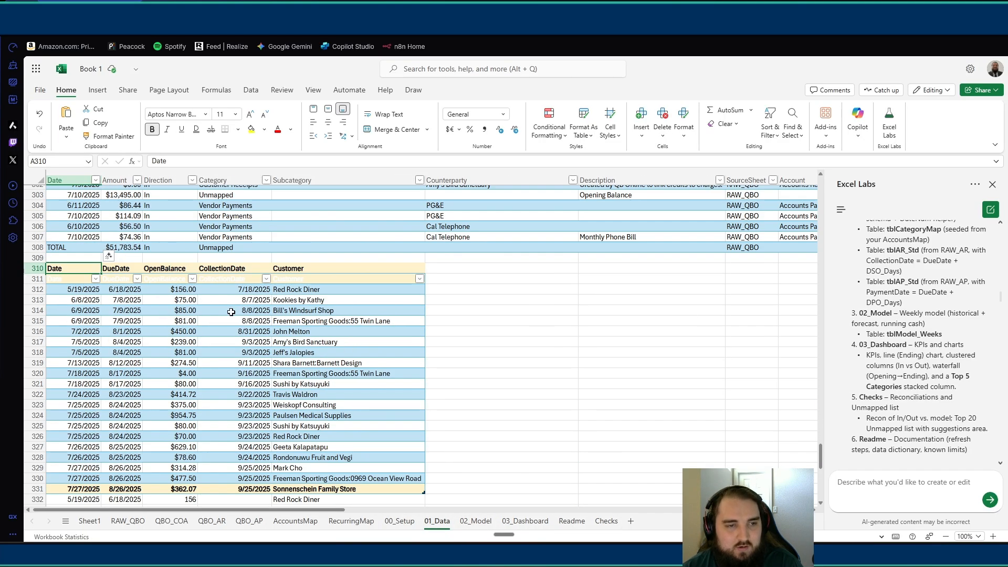
{"action": "scroll", "coordinate": [231, 315], "scroll_direction": "up", "scroll_amount": 20}
{"action": "scroll", "coordinate": [200, 380], "scroll_direction": "up", "scroll_amount": 20}
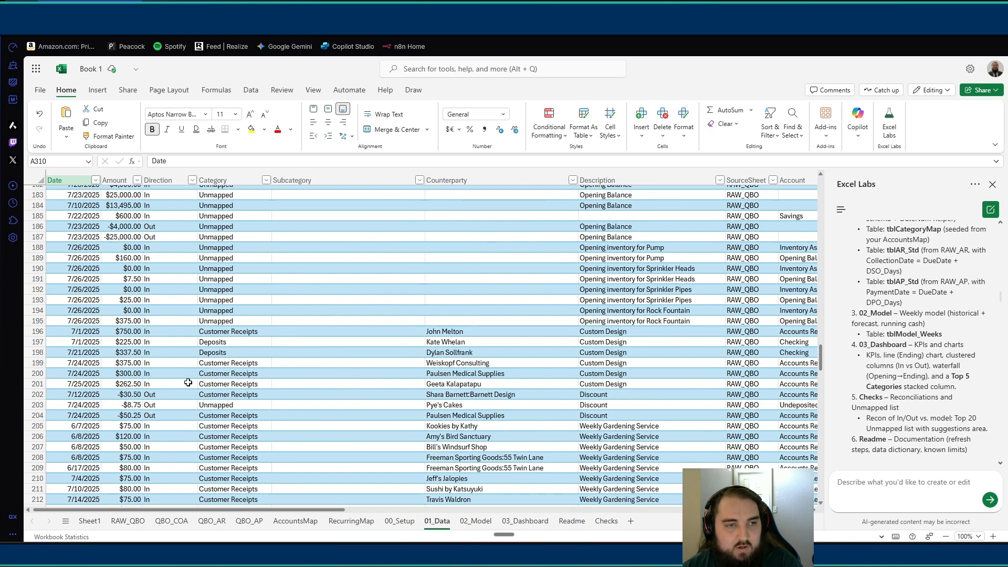
{"action": "scroll", "coordinate": [186, 383], "scroll_direction": "up", "scroll_amount": 7}
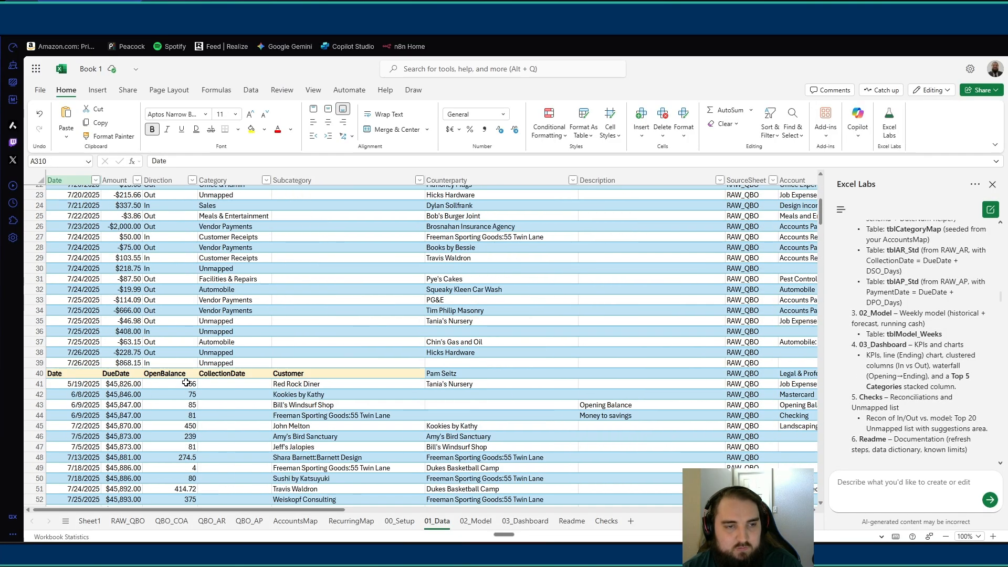
{"action": "left_click_drag", "start_coordinate": [123, 279], "coordinate": [126, 482]}
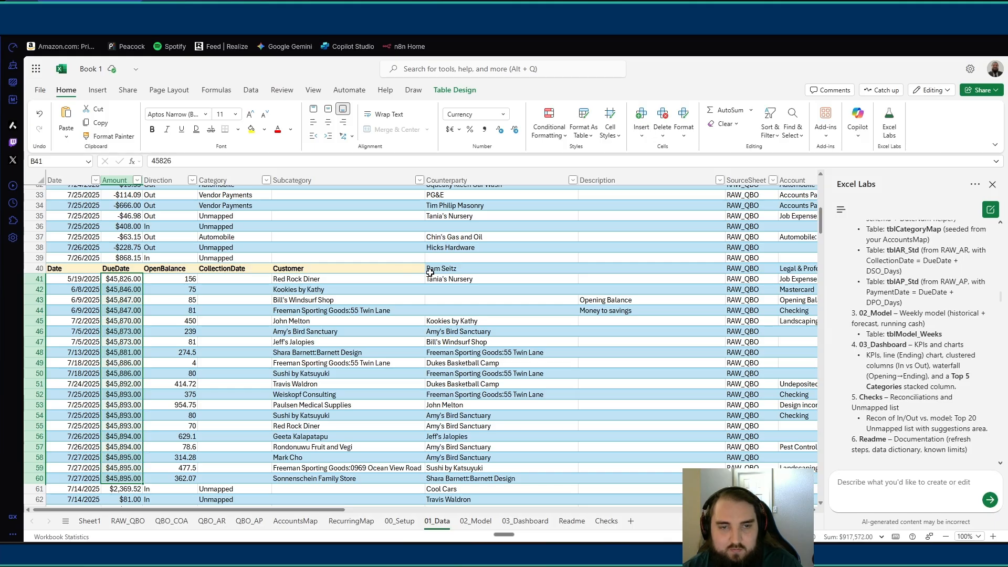
Ask the agent to review 01_Data and correct the customer table inside the transaction table so the workbook projects cash flow correctly
{"action": "key", "text": "ctrl+Page_Down"}
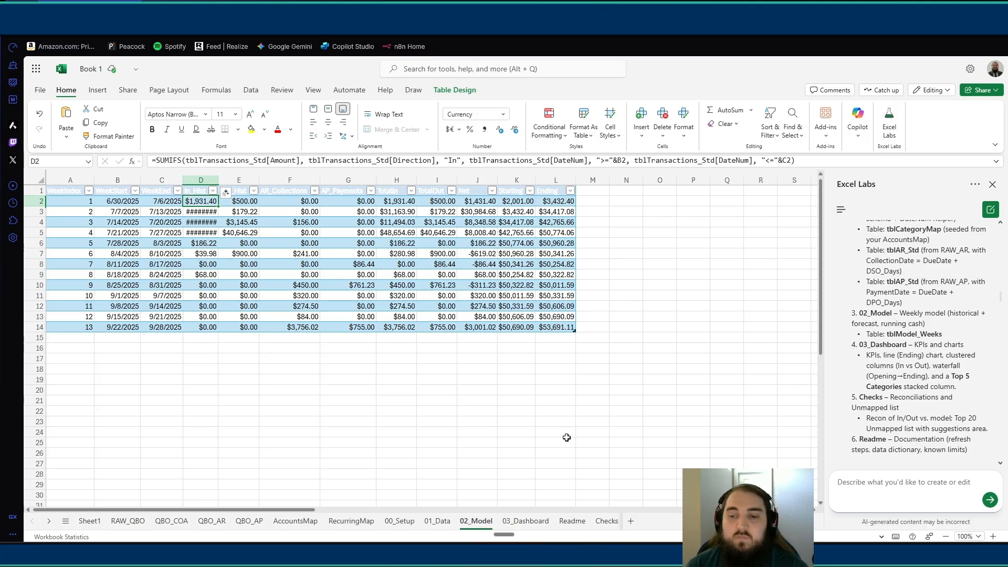
{"action": "type", "text": "There is an error in the 01 data tab where there is a customer table inside of our transaction table. Can you please review this sheet and correct this error so that our workbook is projecting the cash flow correctly?"}
{"action": "key", "text": "Return"}
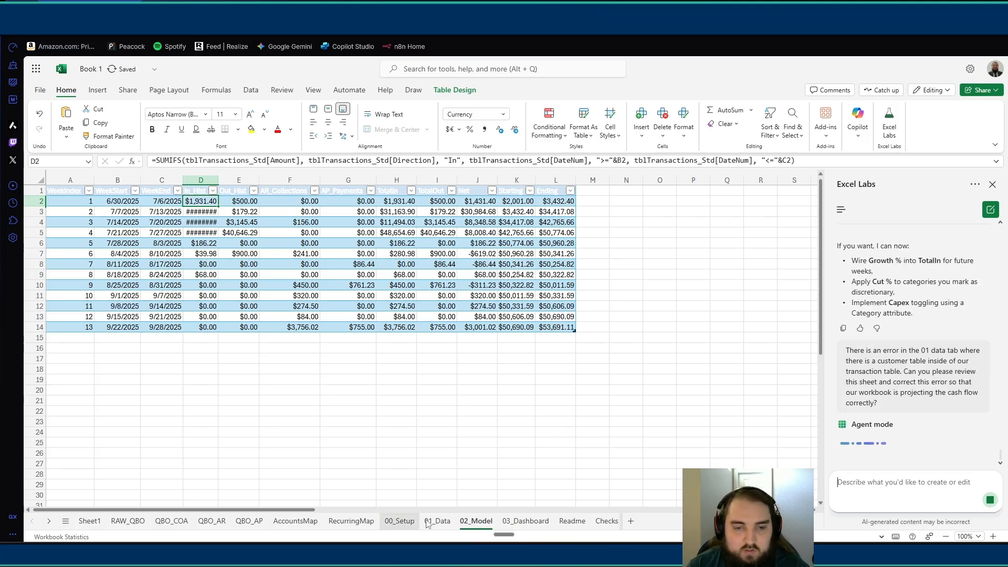
Recheck the embedded customer rows on 01_Data and the waterfall chart and category tables on 03_Dashboard while the agent works
{"action": "left_click", "coordinate": [437, 521]}
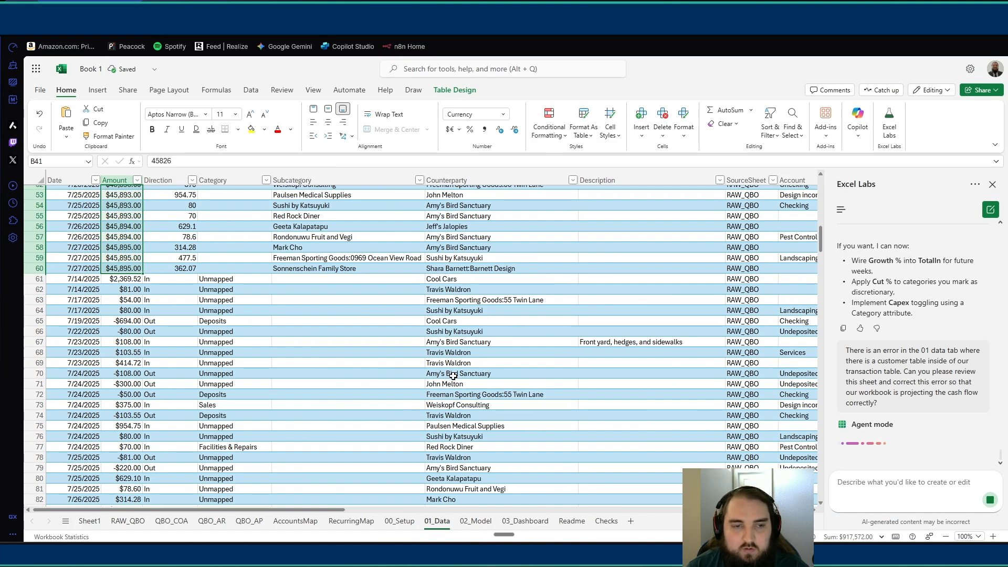
{"action": "scroll", "coordinate": [446, 354], "scroll_direction": "down", "scroll_amount": 2}
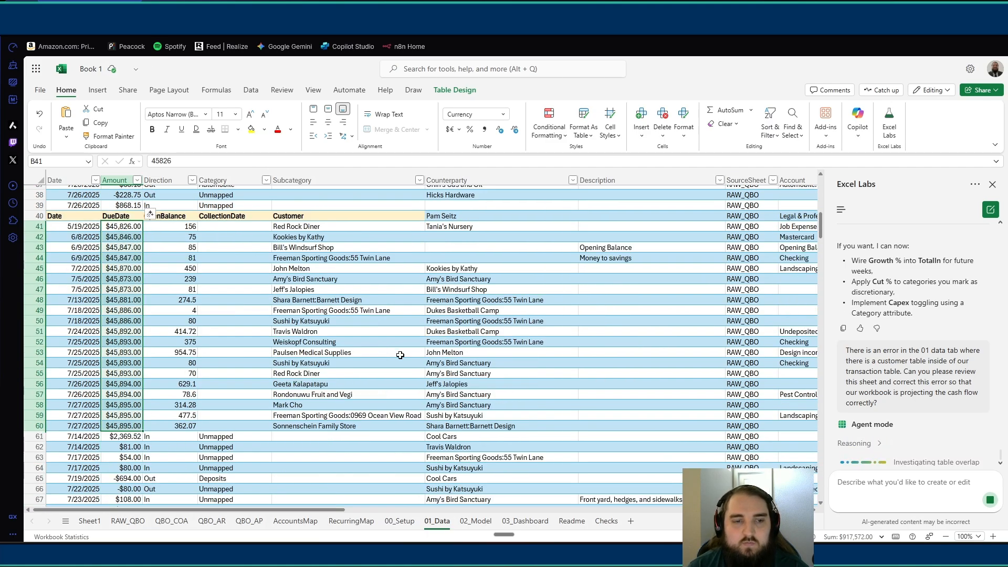
{"action": "left_click", "coordinate": [378, 377]}
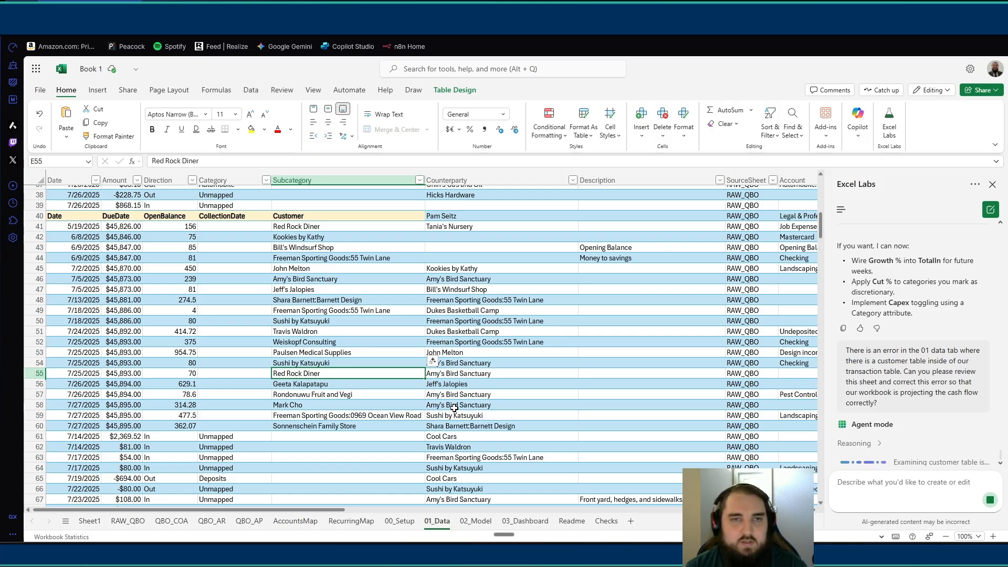
{"action": "scroll", "coordinate": [454, 408], "scroll_direction": "up", "scroll_amount": 2}
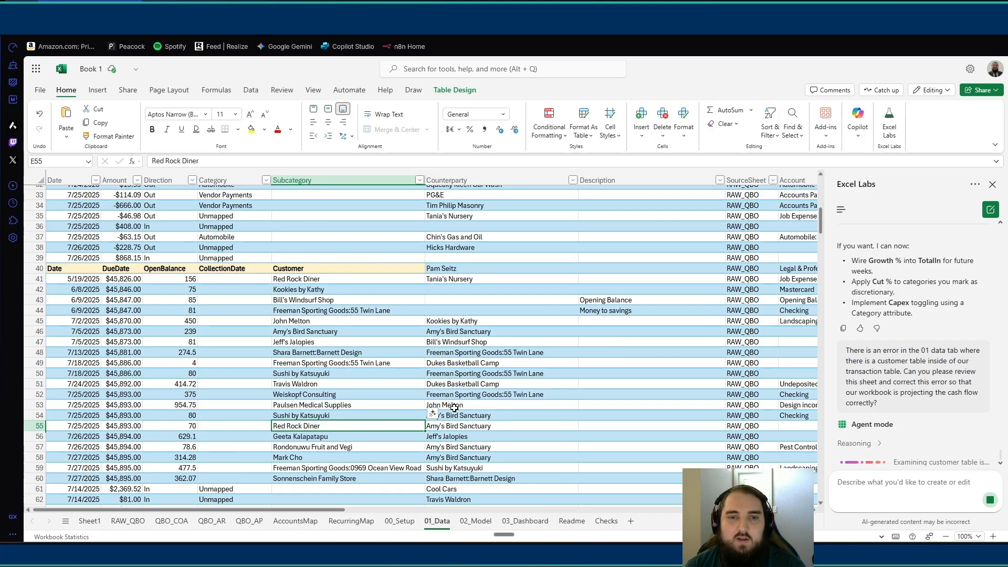
{"action": "left_click", "coordinate": [519, 520]}
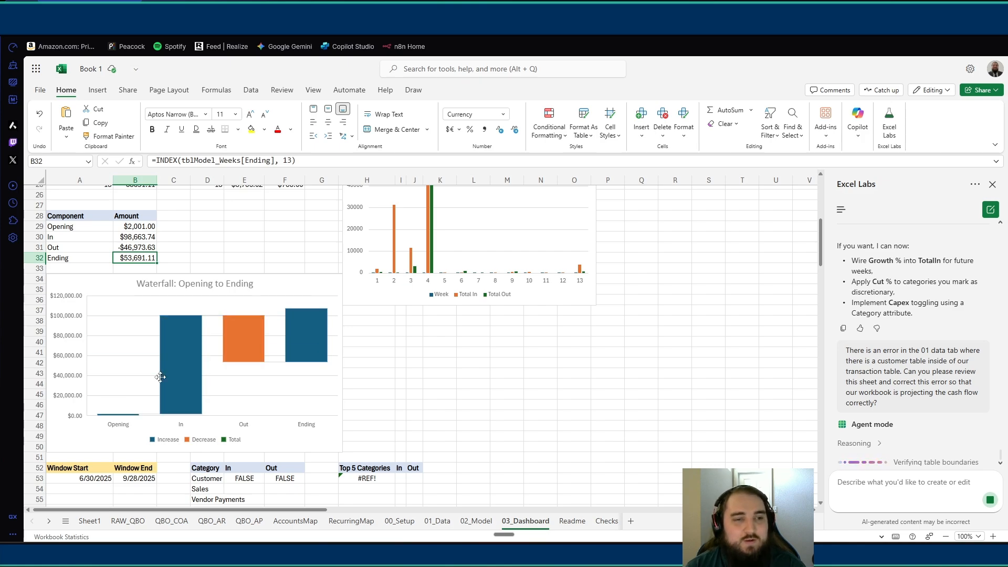
{"action": "scroll", "coordinate": [313, 342], "scroll_direction": "down", "scroll_amount": 3}
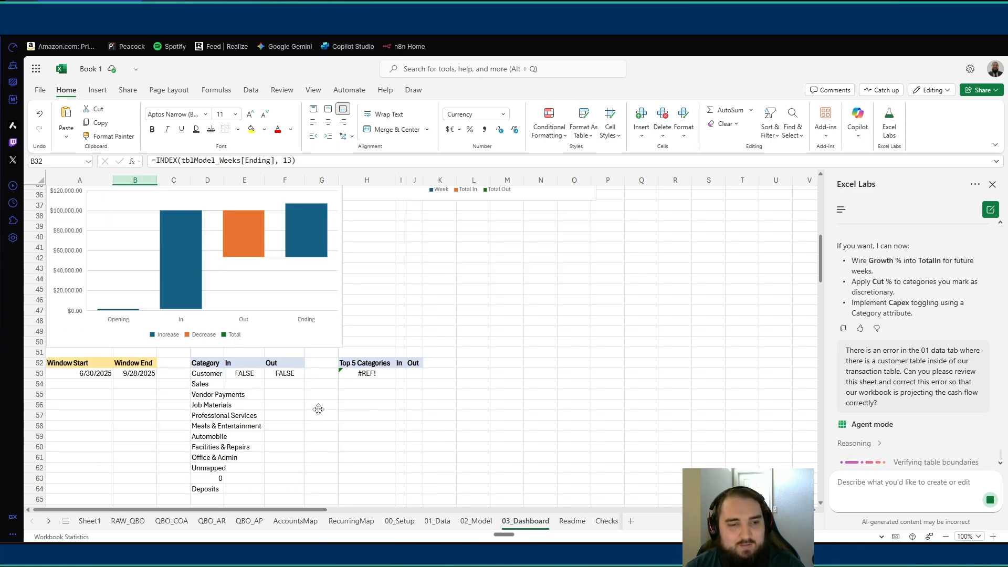
Review the KPIs, weekly tables, charts and category tables on 03_Dashboard while the agent works on the correction
{"action": "scroll", "coordinate": [318, 412], "scroll_direction": "up", "scroll_amount": 7}
{"action": "scroll", "coordinate": [452, 425], "scroll_direction": "up", "scroll_amount": 5}
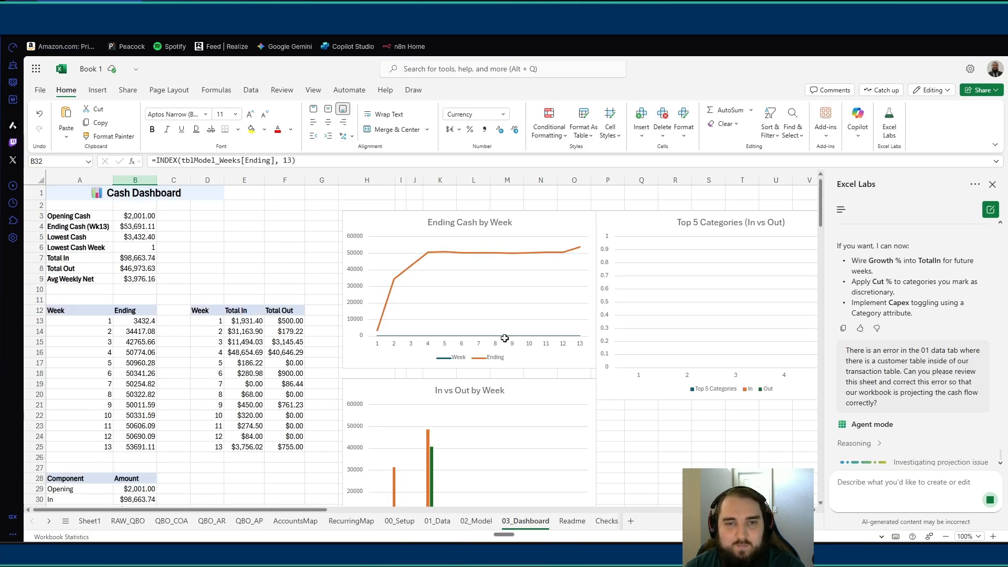
{"action": "scroll", "coordinate": [730, 373], "scroll_direction": "down", "scroll_amount": 2}
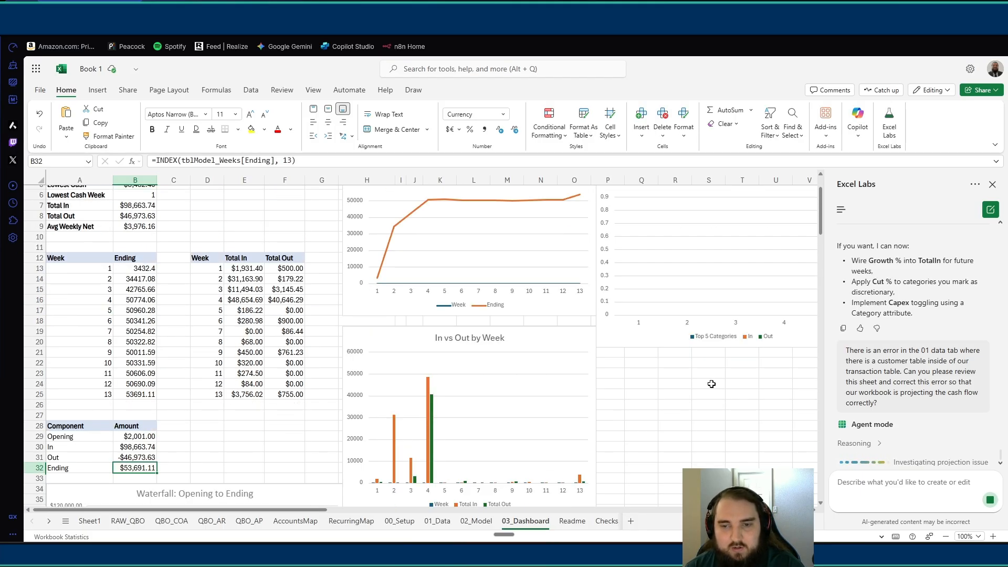
{"action": "scroll", "coordinate": [686, 271], "scroll_direction": "up", "scroll_amount": 2}
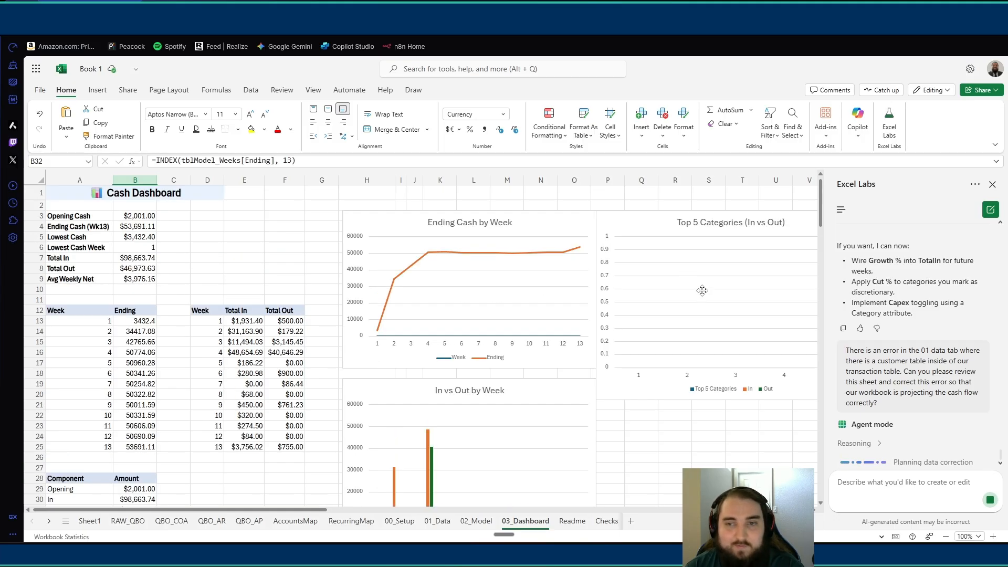
{"action": "scroll", "coordinate": [657, 326], "scroll_direction": "down", "scroll_amount": 2}
{"action": "scroll", "coordinate": [654, 326], "scroll_direction": "down", "scroll_amount": 3}
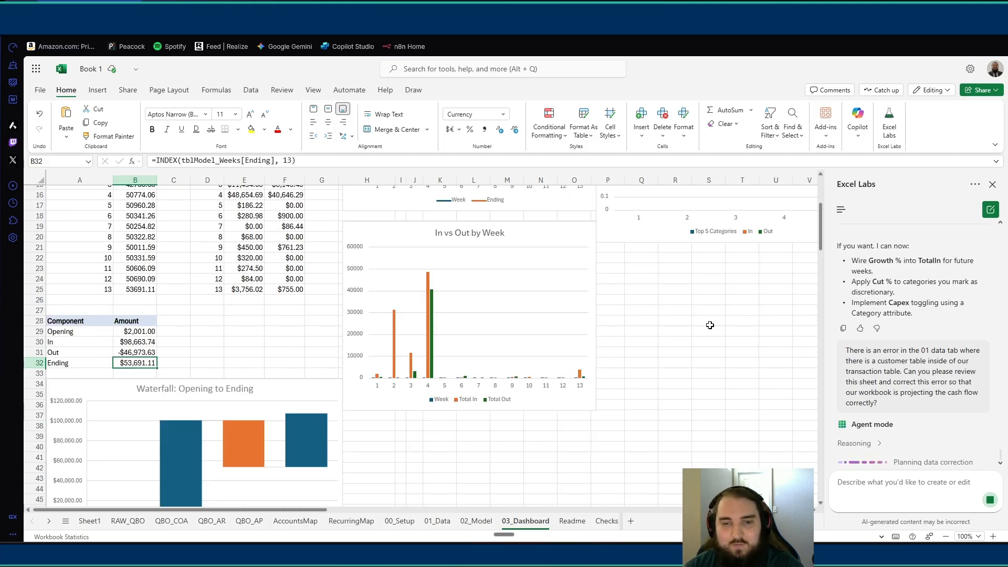
{"action": "scroll", "coordinate": [517, 393], "scroll_direction": "down", "scroll_amount": 5}
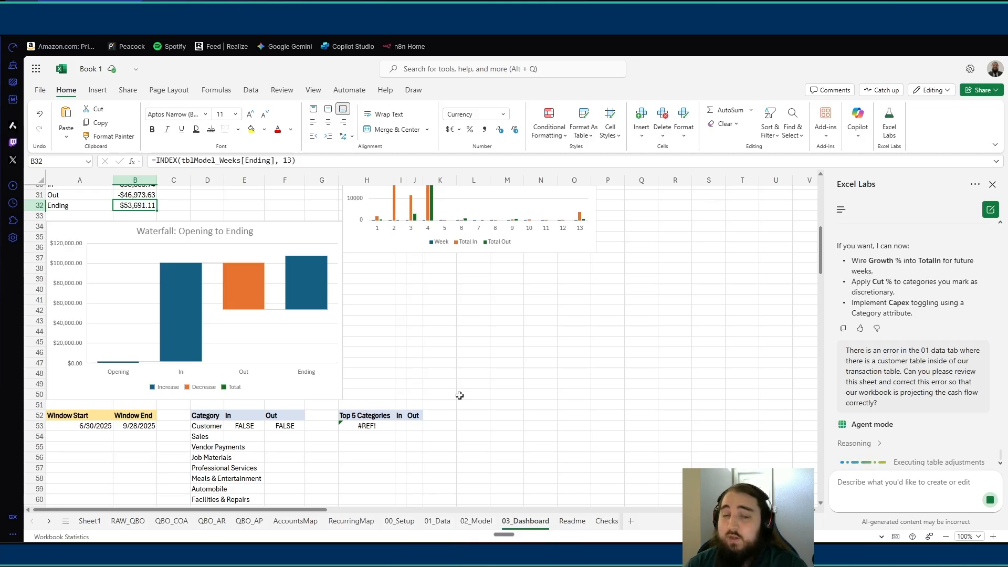
{"action": "scroll", "coordinate": [459, 395], "scroll_direction": "down", "scroll_amount": 2}
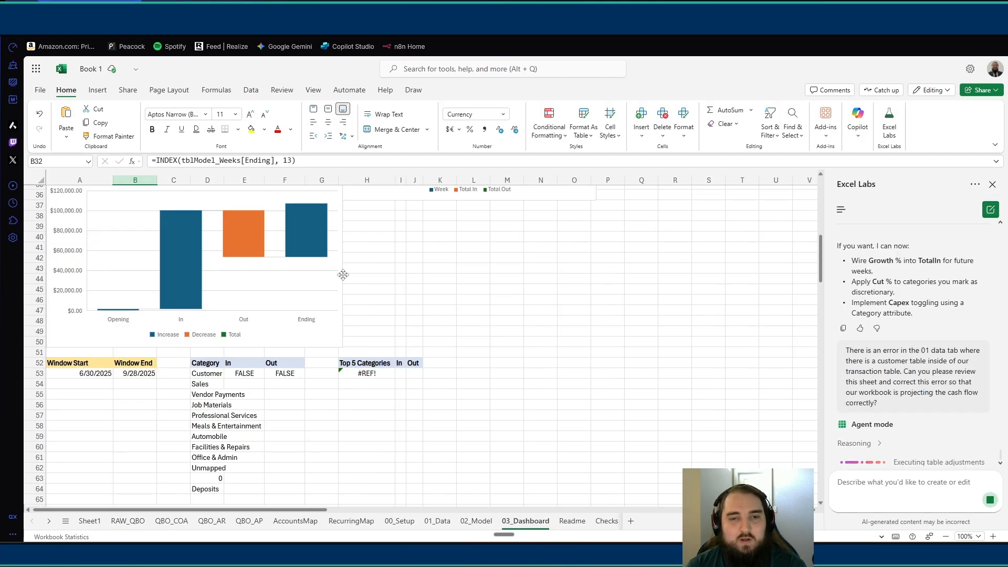
{"action": "scroll", "coordinate": [343, 274], "scroll_direction": "up", "scroll_amount": 5}
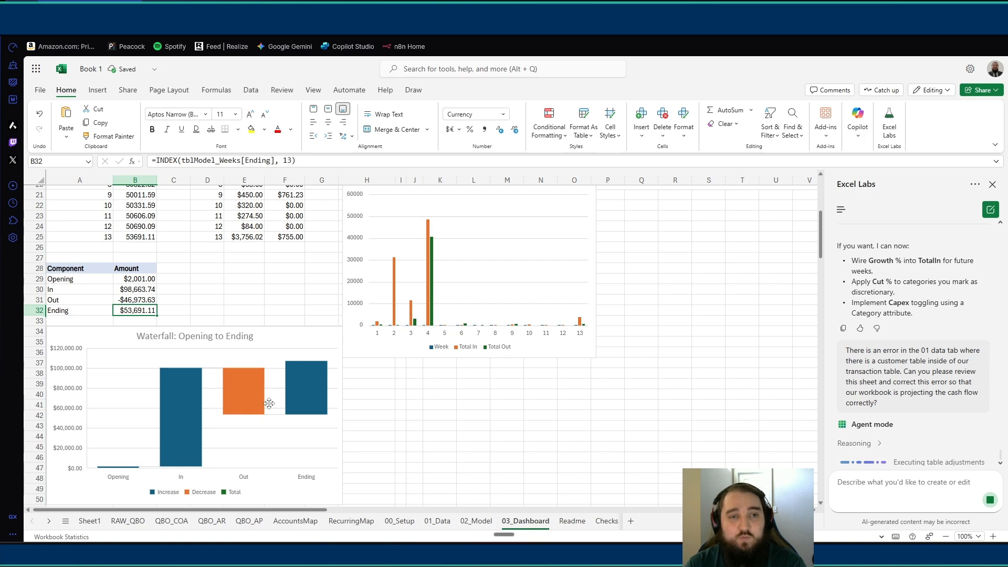
{"action": "scroll", "coordinate": [427, 445], "scroll_direction": "up", "scroll_amount": 7}
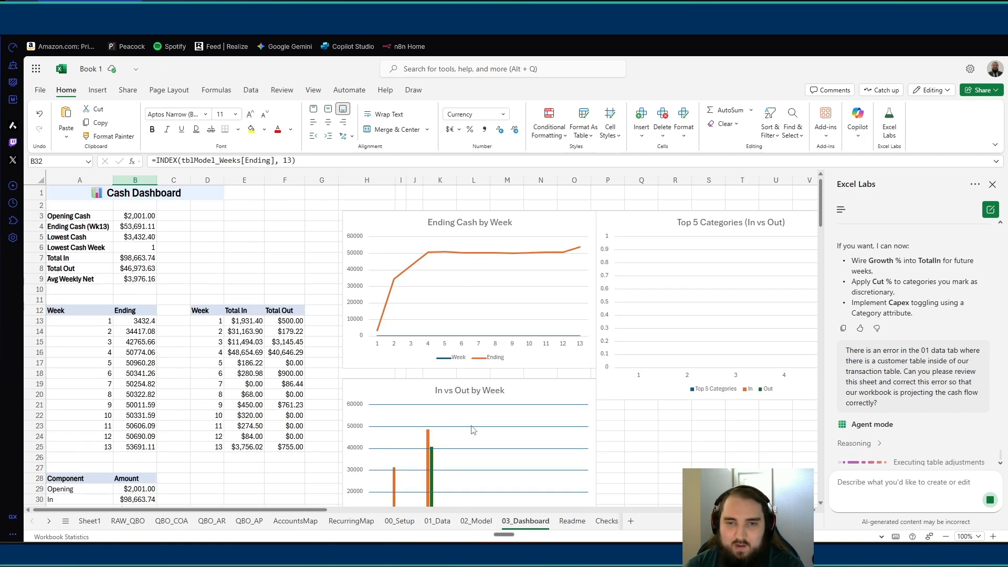
{"action": "scroll", "coordinate": [262, 387], "scroll_direction": "down", "scroll_amount": 4}
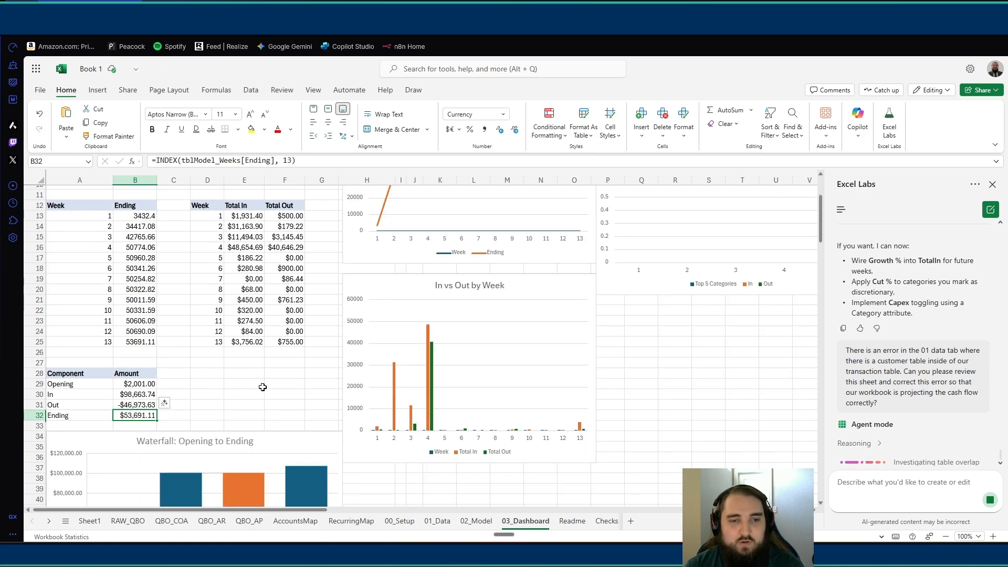
{"action": "scroll", "coordinate": [262, 386], "scroll_direction": "up", "scroll_amount": 4}
{"action": "scroll", "coordinate": [215, 381], "scroll_direction": "down", "scroll_amount": 3}
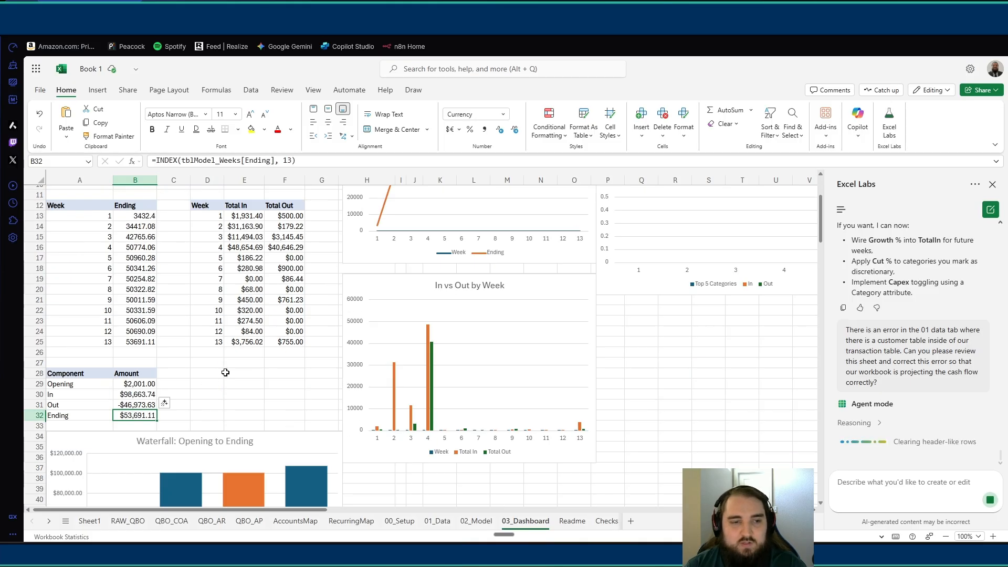
{"action": "left_click", "coordinate": [864, 426]}
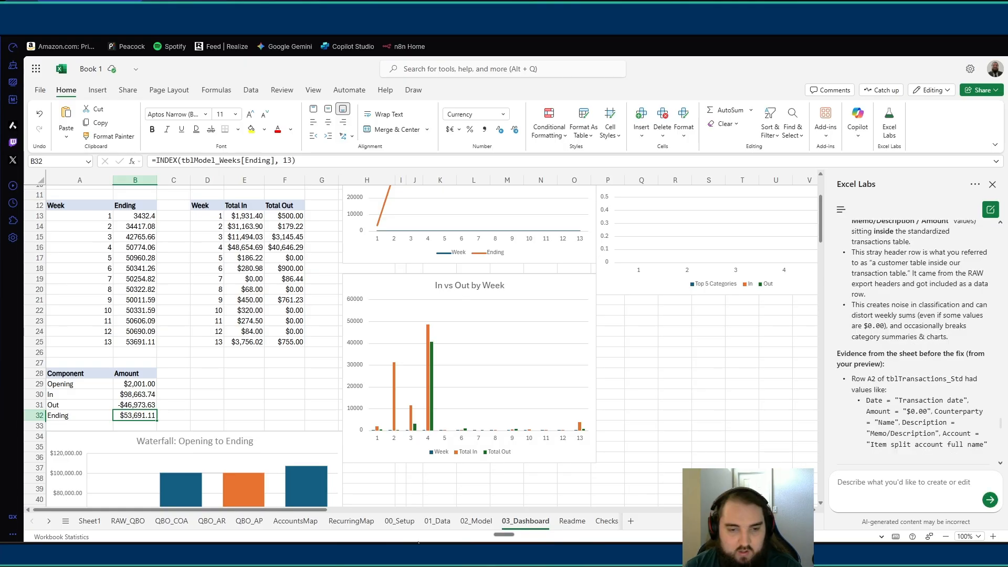
Recheck 01_Data and tell the agent the misplaced customer table occupies rows 39 through 59, while the actual customer table starts at row 310
{"action": "left_click", "coordinate": [437, 521]}
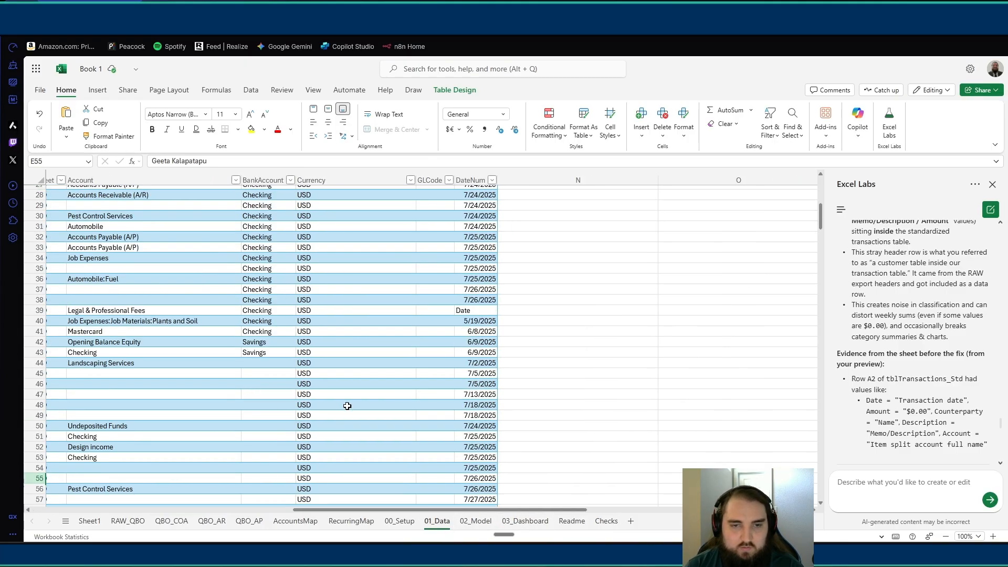
{"action": "scroll", "coordinate": [336, 446], "scroll_direction": "left", "scroll_amount": 10}
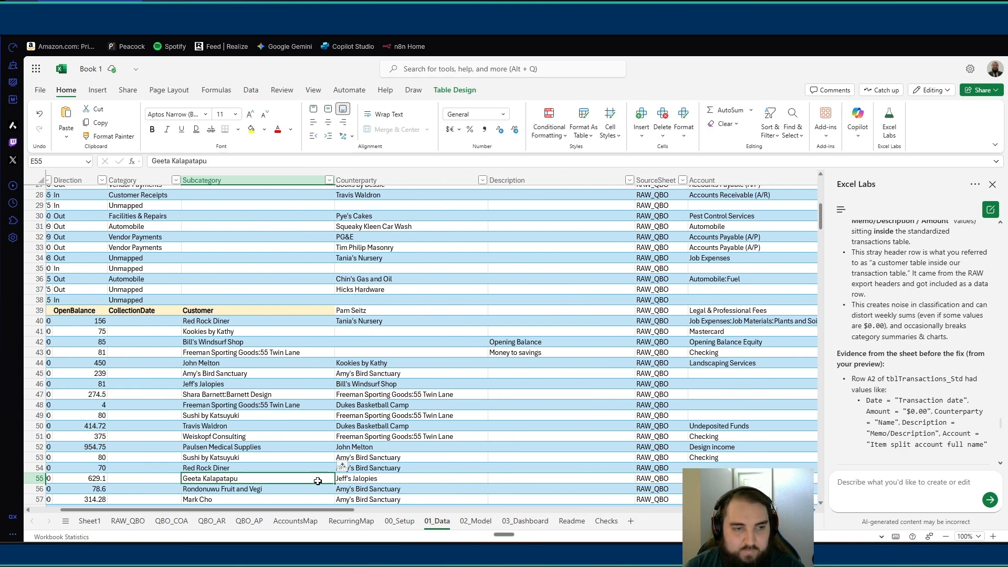
{"action": "scroll", "coordinate": [637, 470], "scroll_direction": "left", "scroll_amount": 3}
{"action": "scroll", "coordinate": [637, 470], "scroll_direction": "down", "scroll_amount": 2}
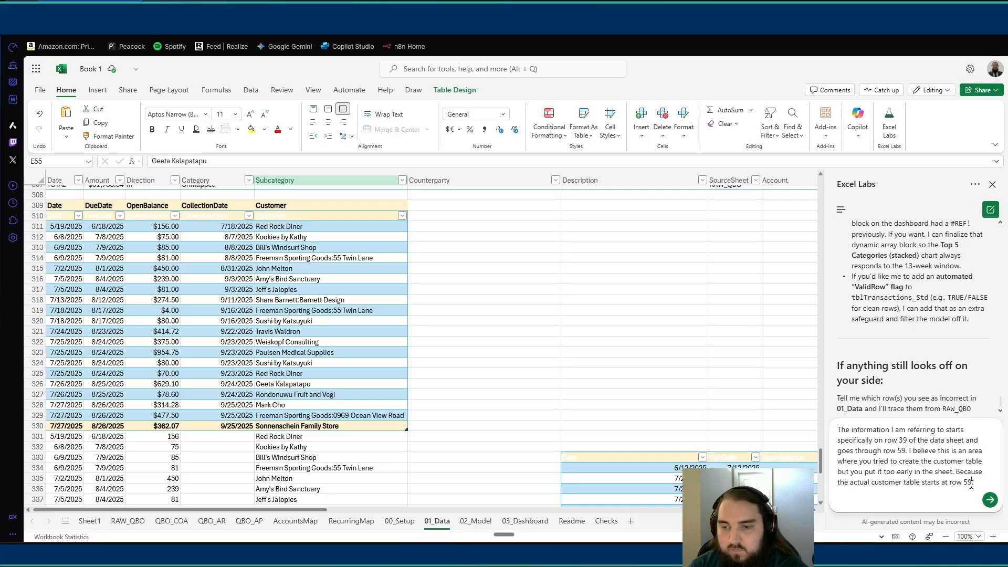
{"action": "type", "text": "."}
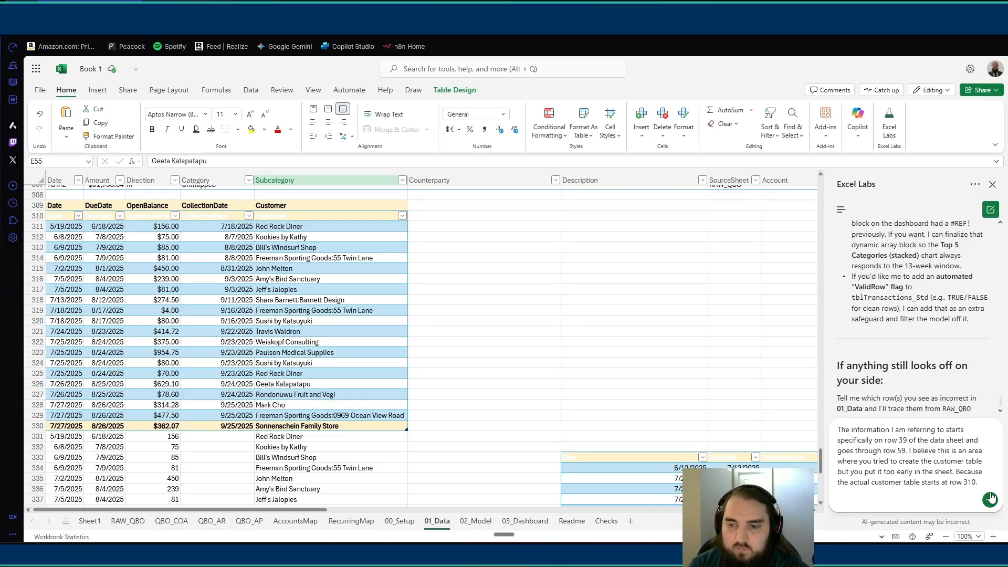
{"action": "left_click", "coordinate": [990, 499]}
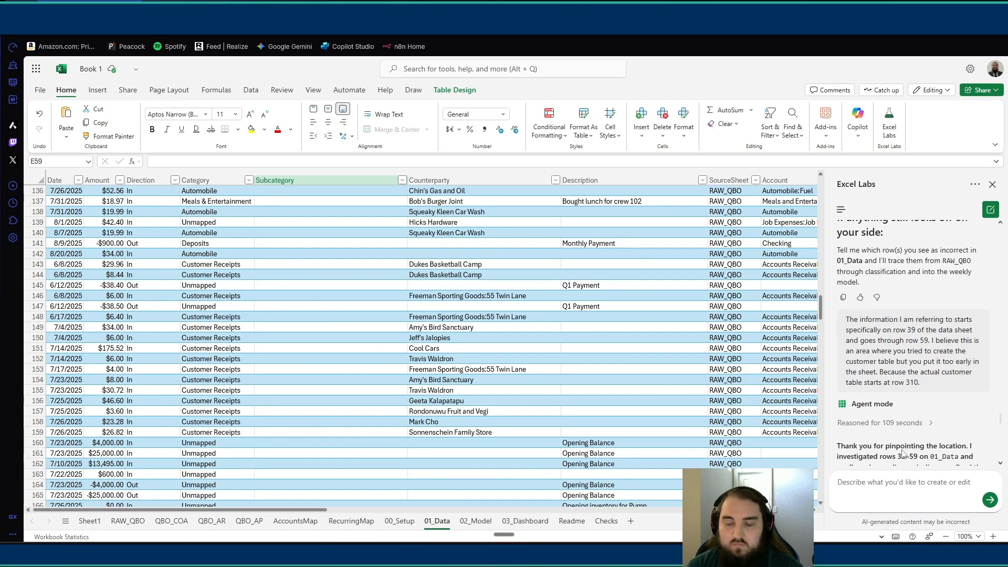
Read the start of the agent's reply and check the transaction rows around 39 to 59 on 01_Data
{"action": "scroll", "coordinate": [895, 435], "scroll_direction": "down", "scroll_amount": 2}
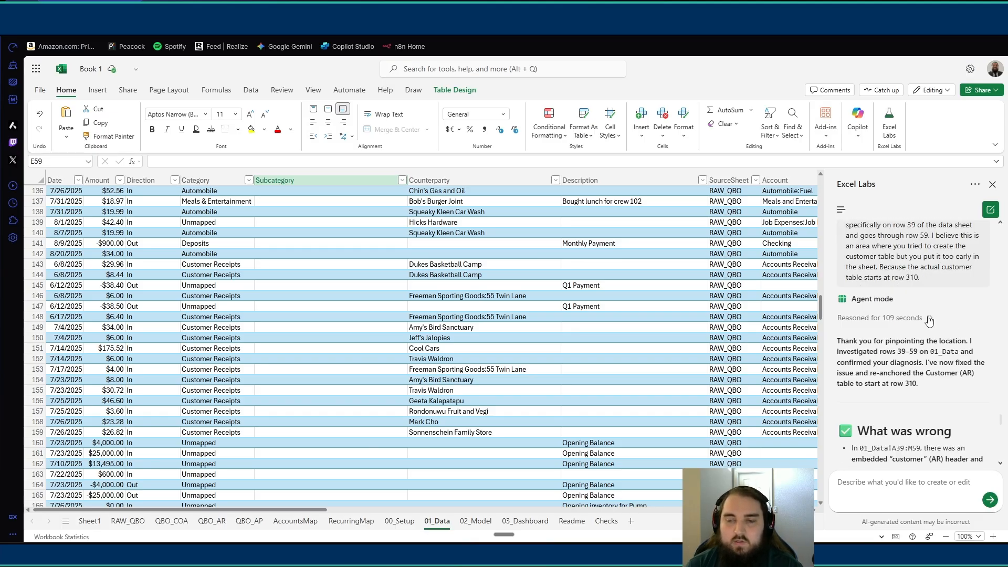
{"action": "scroll", "coordinate": [916, 368], "scroll_direction": "down", "scroll_amount": 1}
{"action": "scroll", "coordinate": [887, 353], "scroll_direction": "down", "scroll_amount": 1}
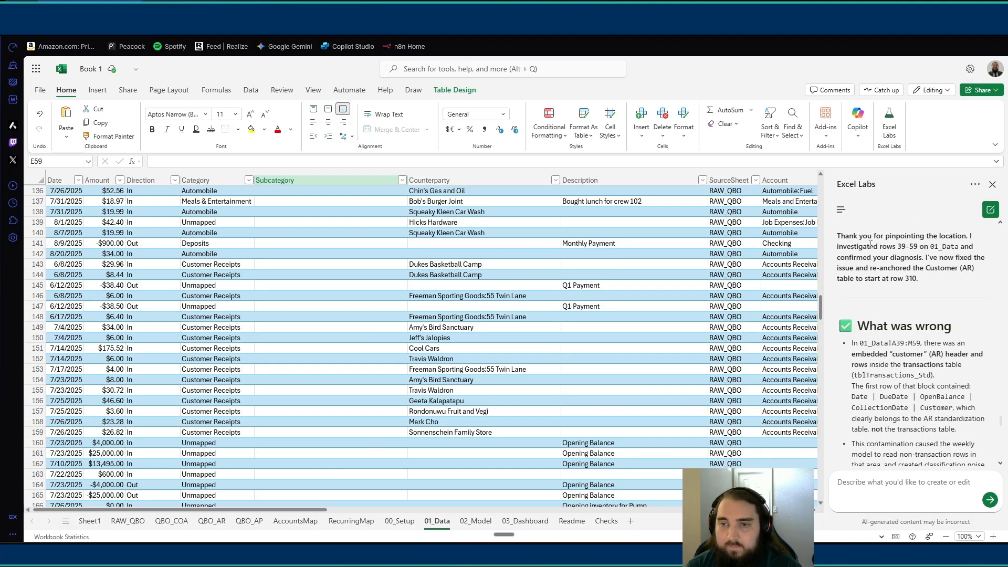
{"action": "scroll", "coordinate": [263, 362], "scroll_direction": "up", "scroll_amount": 20}
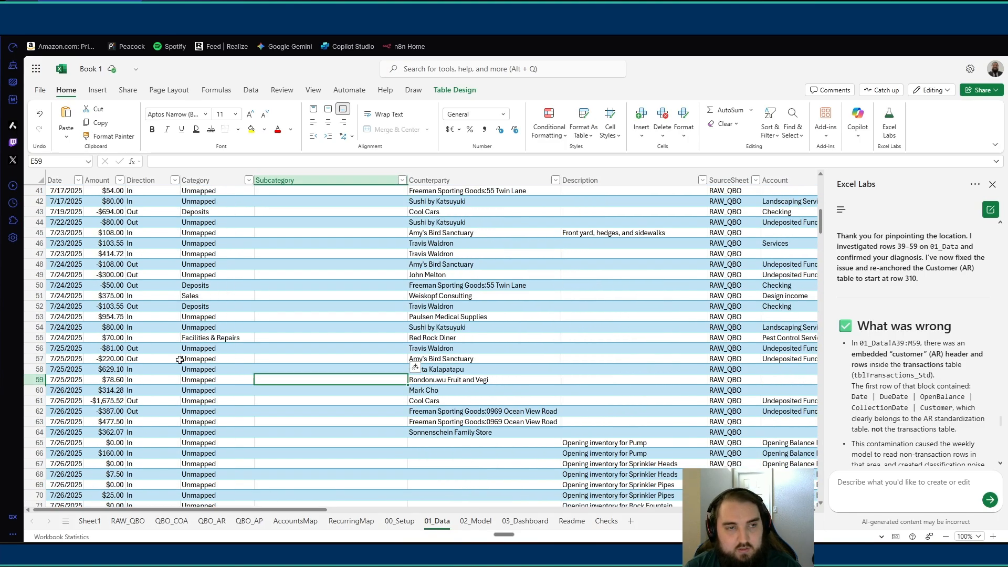
{"action": "scroll", "coordinate": [254, 351], "scroll_direction": "down", "scroll_amount": 18}
{"action": "scroll", "coordinate": [233, 398], "scroll_direction": "down", "scroll_amount": 13}
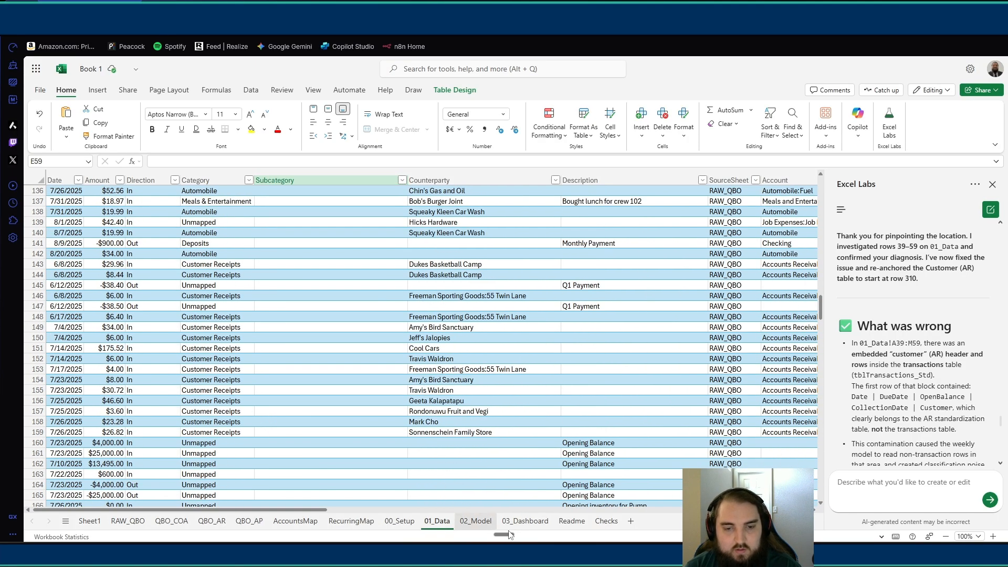
Read the rest of the agent's report, covering what was wrong, what was changed, the verification and the completeness confirmation
{"action": "scroll", "coordinate": [902, 355], "scroll_direction": "down", "scroll_amount": 3}
{"action": "scroll", "coordinate": [902, 355], "scroll_direction": "up", "scroll_amount": 1}
{"action": "scroll", "coordinate": [902, 354], "scroll_direction": "down", "scroll_amount": 3}
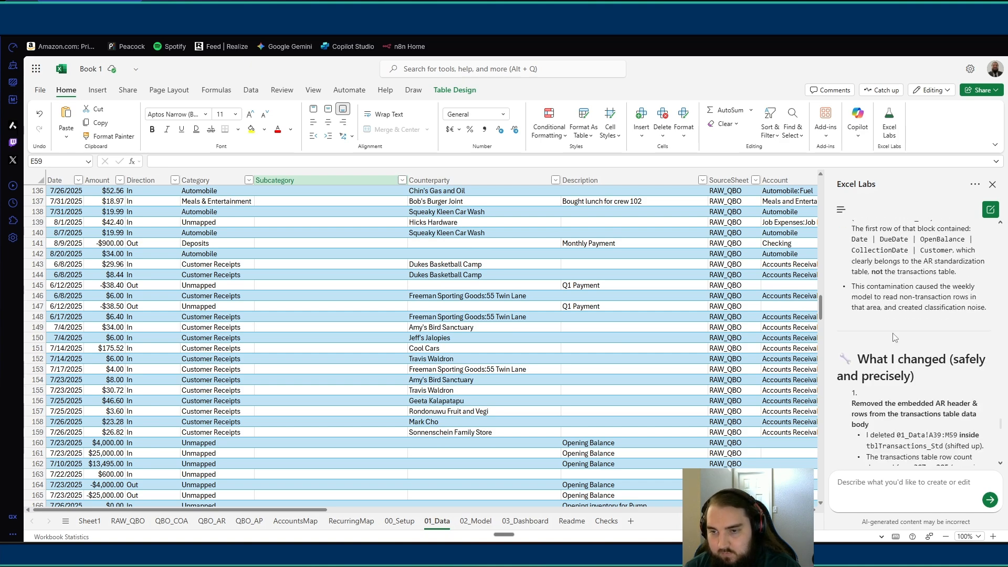
{"action": "scroll", "coordinate": [898, 310], "scroll_direction": "down", "scroll_amount": 1}
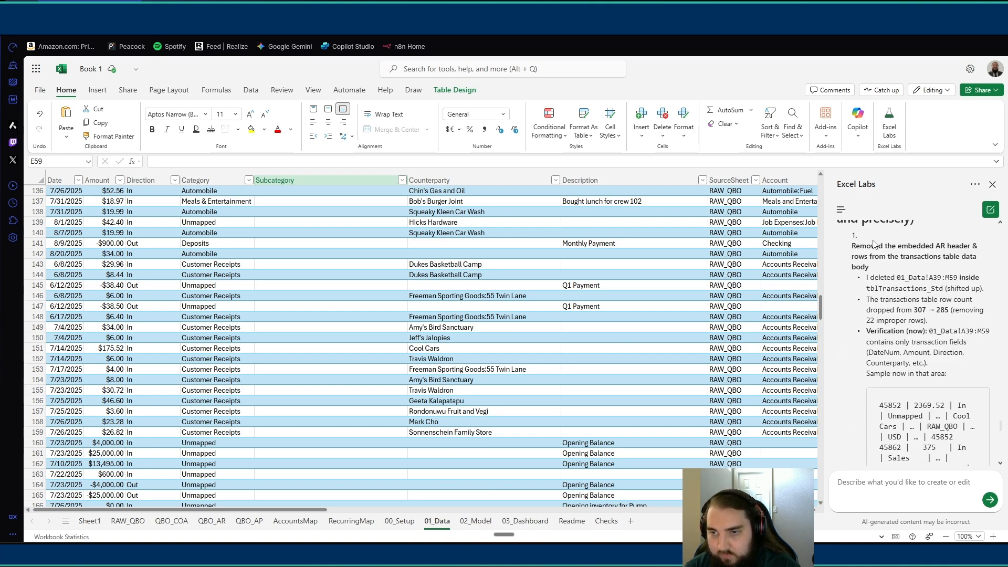
{"action": "scroll", "coordinate": [887, 272], "scroll_direction": "down", "scroll_amount": 1}
{"action": "scroll", "coordinate": [871, 278], "scroll_direction": "up", "scroll_amount": 1}
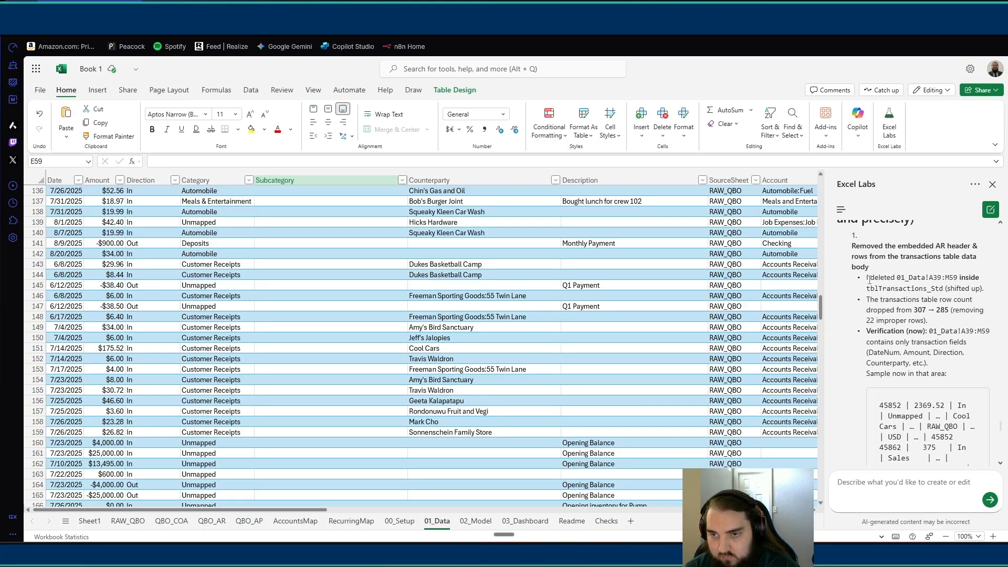
{"action": "scroll", "coordinate": [892, 294], "scroll_direction": "down", "scroll_amount": 4}
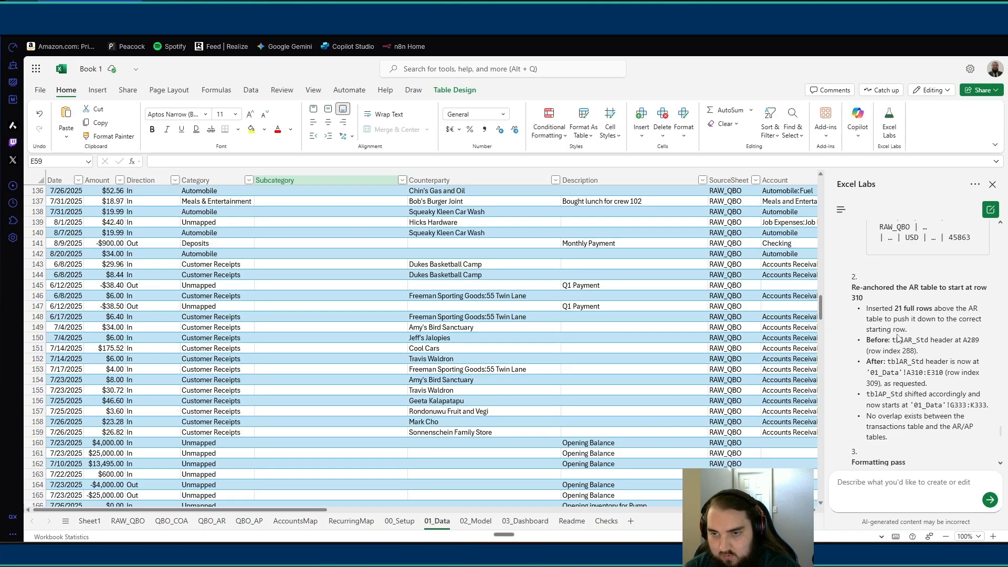
{"action": "scroll", "coordinate": [900, 340], "scroll_direction": "down", "scroll_amount": 8}
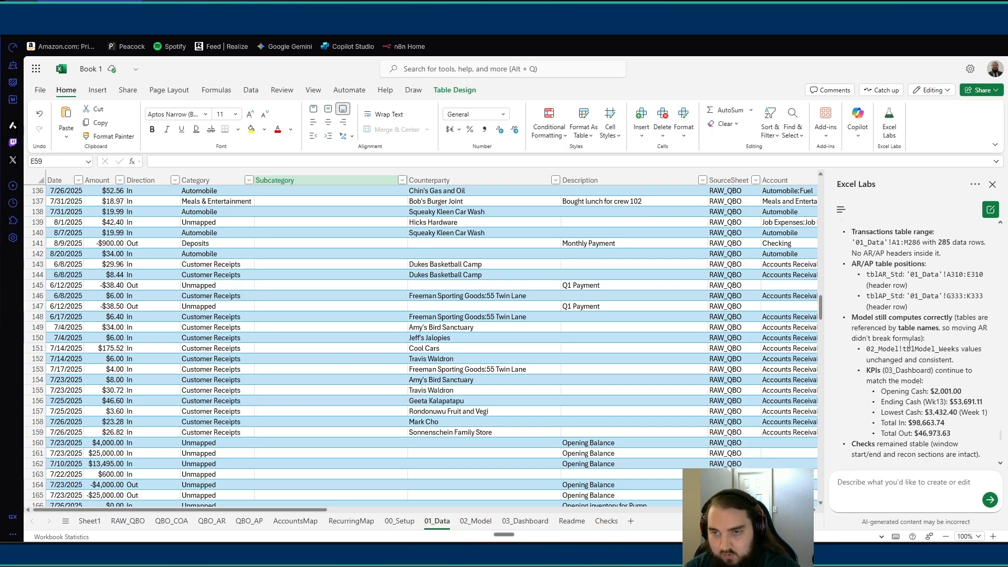
{"action": "scroll", "coordinate": [898, 330], "scroll_direction": "up", "scroll_amount": 1}
{"action": "scroll", "coordinate": [914, 345], "scroll_direction": "down", "scroll_amount": 5}
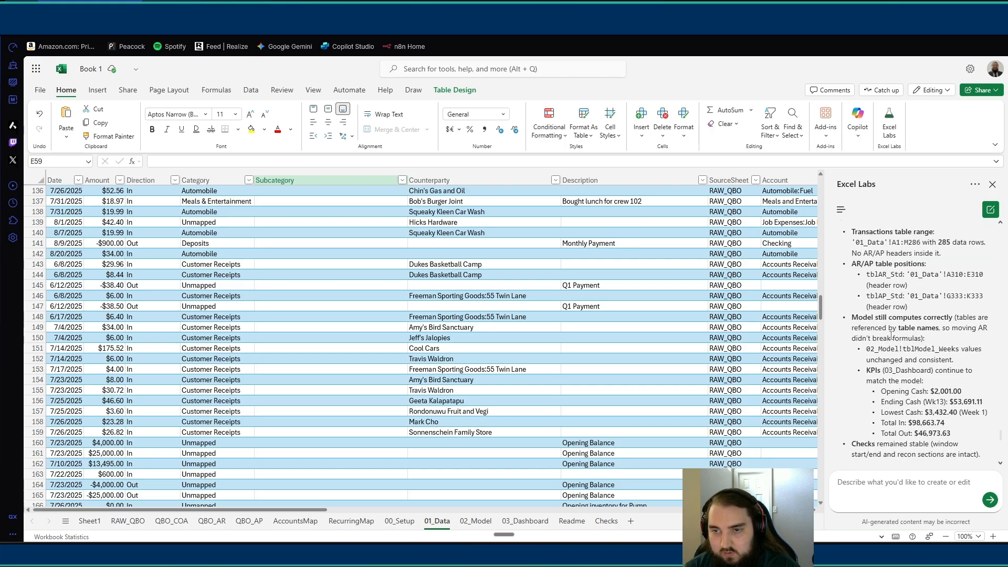
{"action": "scroll", "coordinate": [891, 336], "scroll_direction": "down", "scroll_amount": 8}
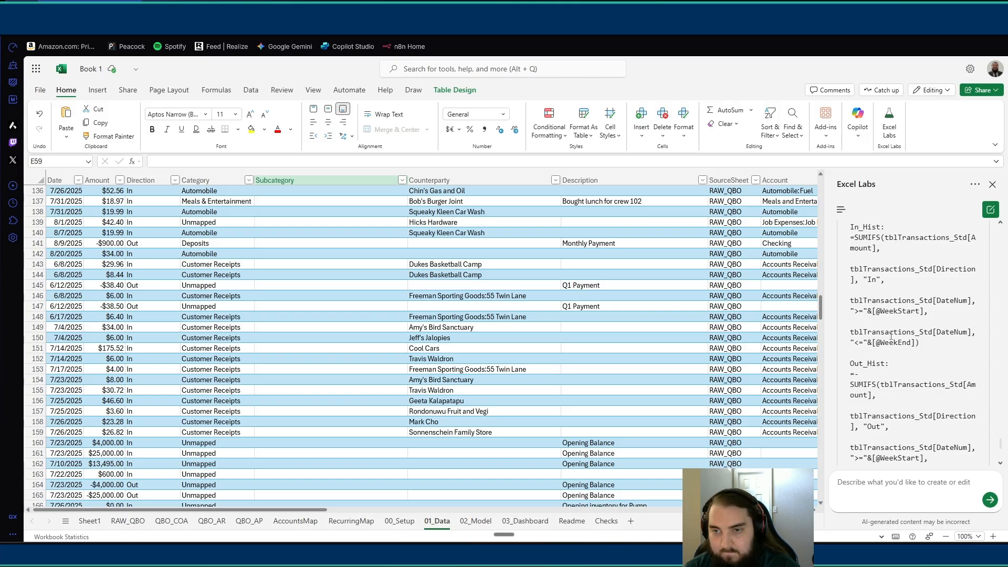
{"action": "scroll", "coordinate": [891, 336], "scroll_direction": "down", "scroll_amount": 2}
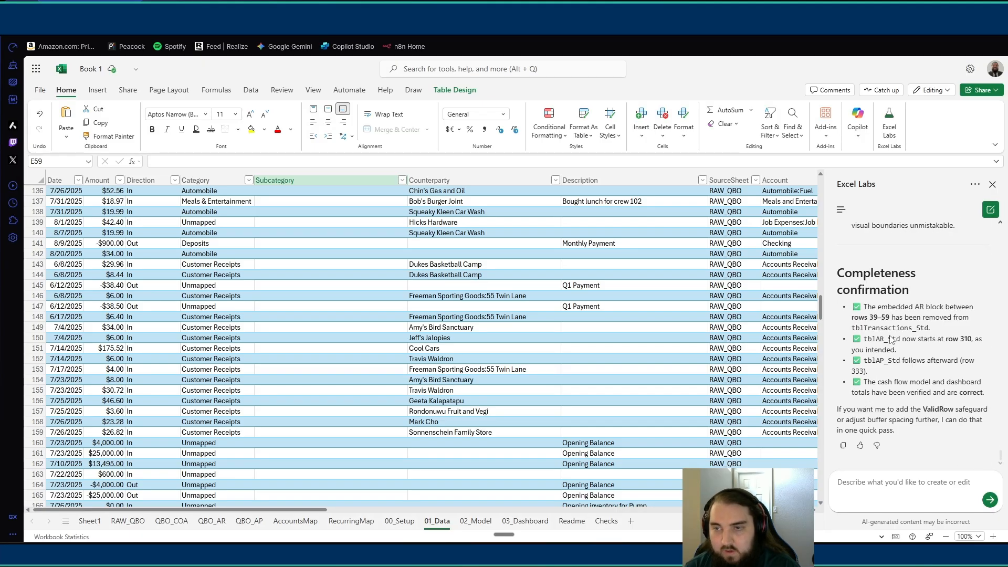
Inspect the customer table at row 310 of 01_Data, including the rows around it and its CollectionDate formula in D313
{"action": "scroll", "coordinate": [401, 452], "scroll_direction": "down", "scroll_amount": 20}
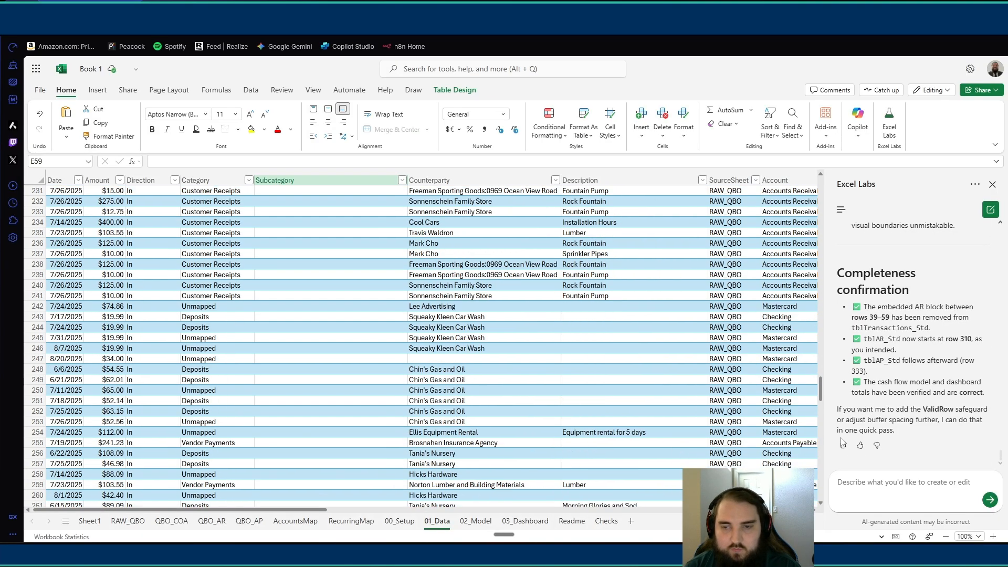
{"action": "left_click_drag", "start_coordinate": [820, 393], "coordinate": [825, 461]}
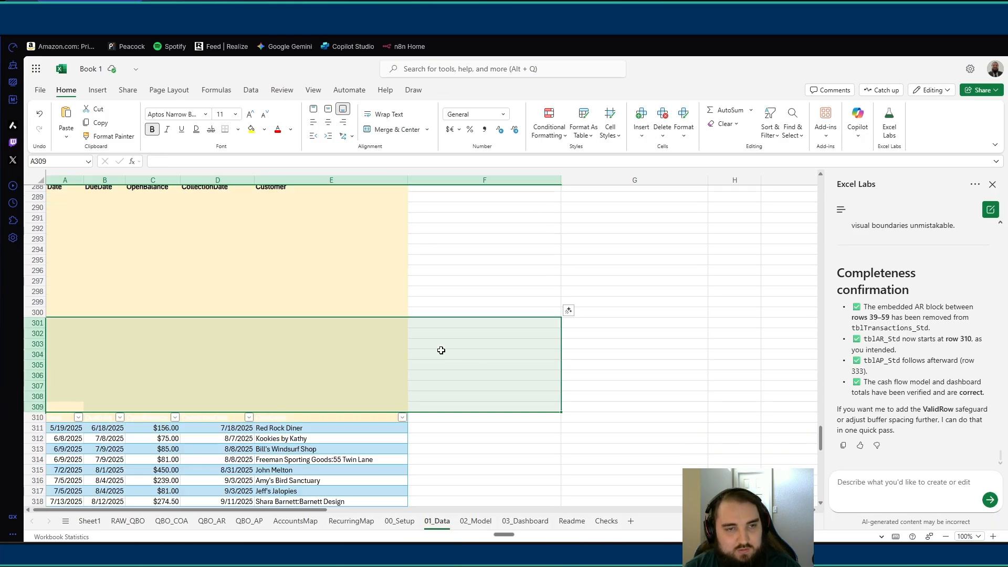
{"action": "scroll", "coordinate": [420, 381], "scroll_direction": "down", "scroll_amount": 2}
{"action": "left_click", "coordinate": [226, 344]}
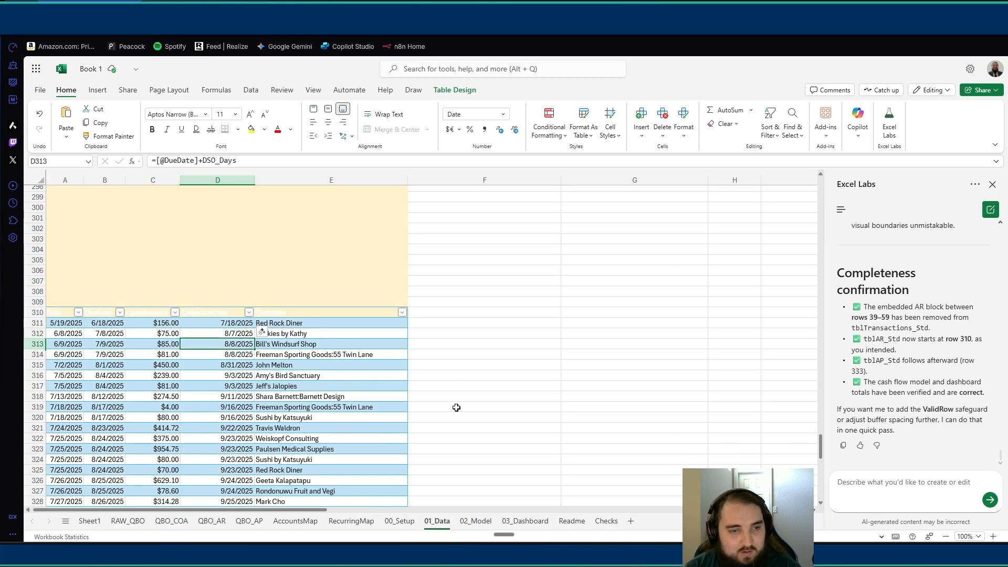
{"action": "scroll", "coordinate": [229, 388], "scroll_direction": "down", "scroll_amount": 2}
{"action": "left_click_drag", "start_coordinate": [278, 206], "coordinate": [63, 208]}
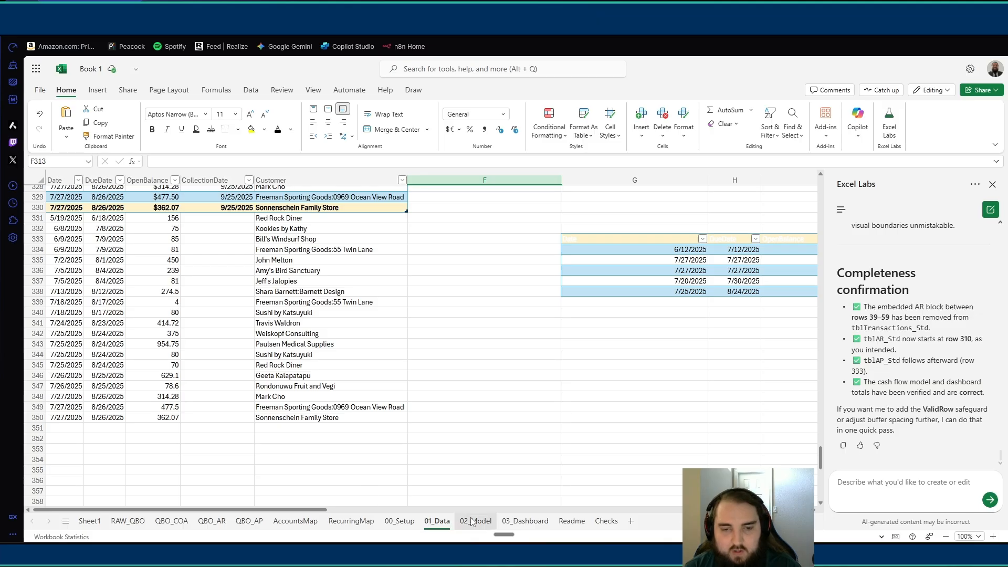
Review the KPI figures, weekly cash tables and charts on the 03_Dashboard sheet
{"action": "left_click", "coordinate": [525, 521]}
{"action": "scroll", "coordinate": [433, 281], "scroll_direction": "up", "scroll_amount": 4}
{"action": "scroll", "coordinate": [383, 323], "scroll_direction": "down", "scroll_amount": 5}
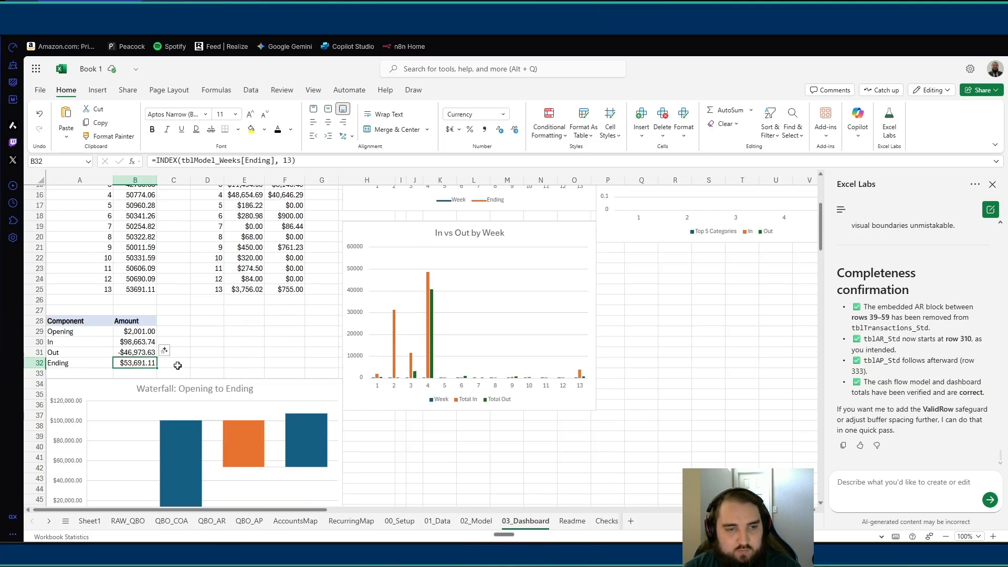
{"action": "scroll", "coordinate": [225, 343], "scroll_direction": "up", "scroll_amount": 3}
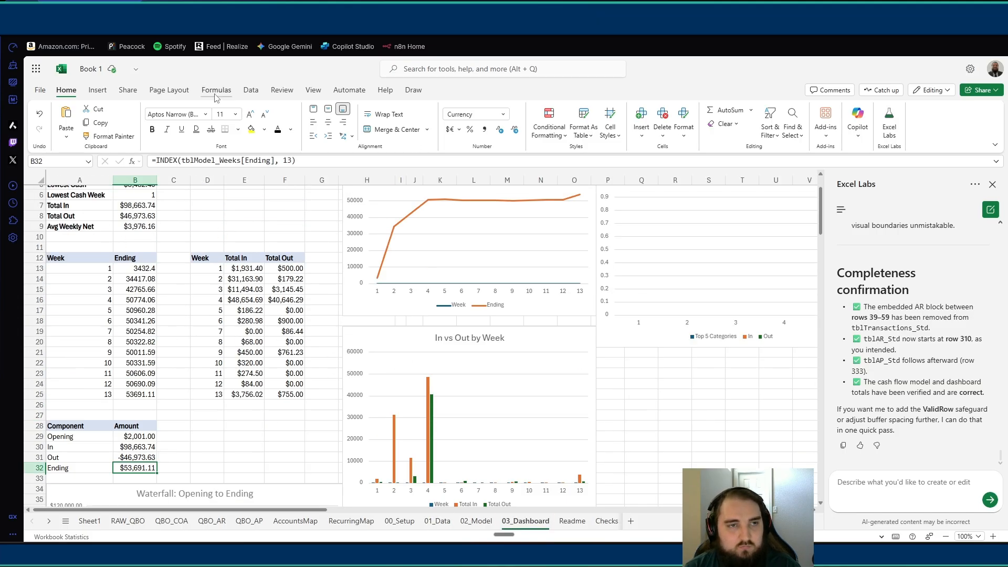
{"action": "left_click", "coordinate": [251, 91]}
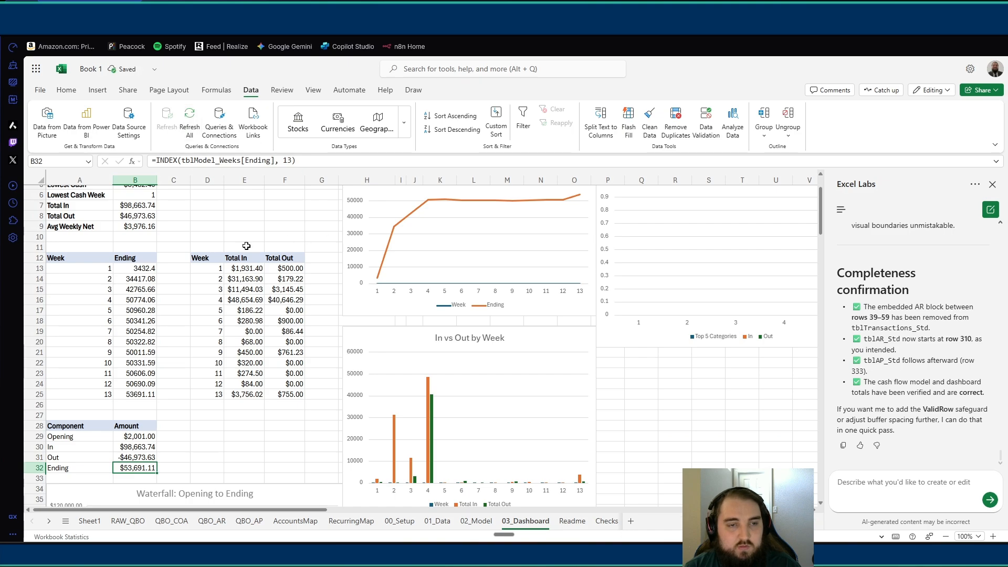
{"action": "scroll", "coordinate": [260, 255], "scroll_direction": "down", "scroll_amount": 3}
{"action": "scroll", "coordinate": [261, 255], "scroll_direction": "up", "scroll_amount": 3}
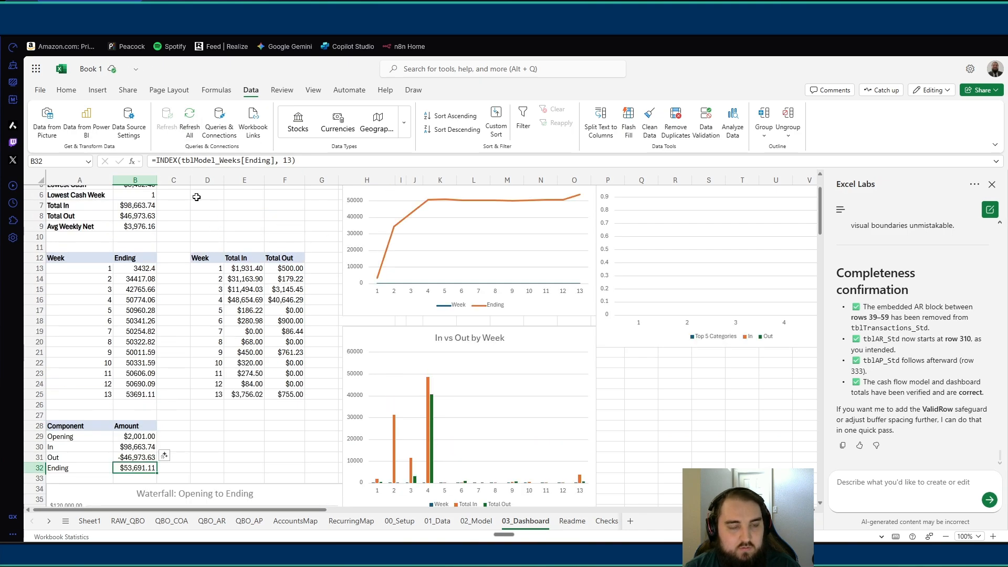
{"action": "scroll", "coordinate": [364, 301], "scroll_direction": "up", "scroll_amount": 2}
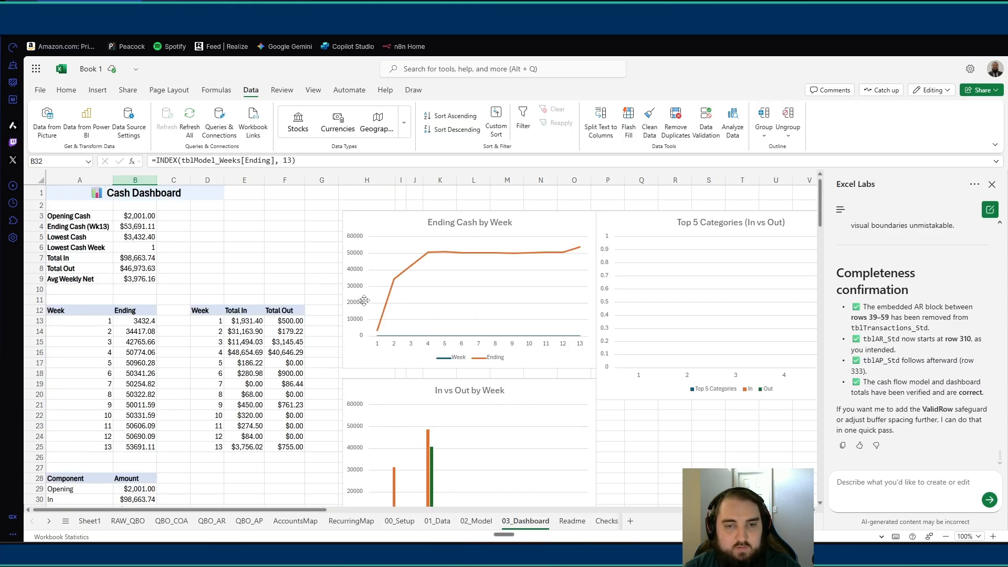
{"action": "scroll", "coordinate": [364, 300], "scroll_direction": "down", "scroll_amount": 2}
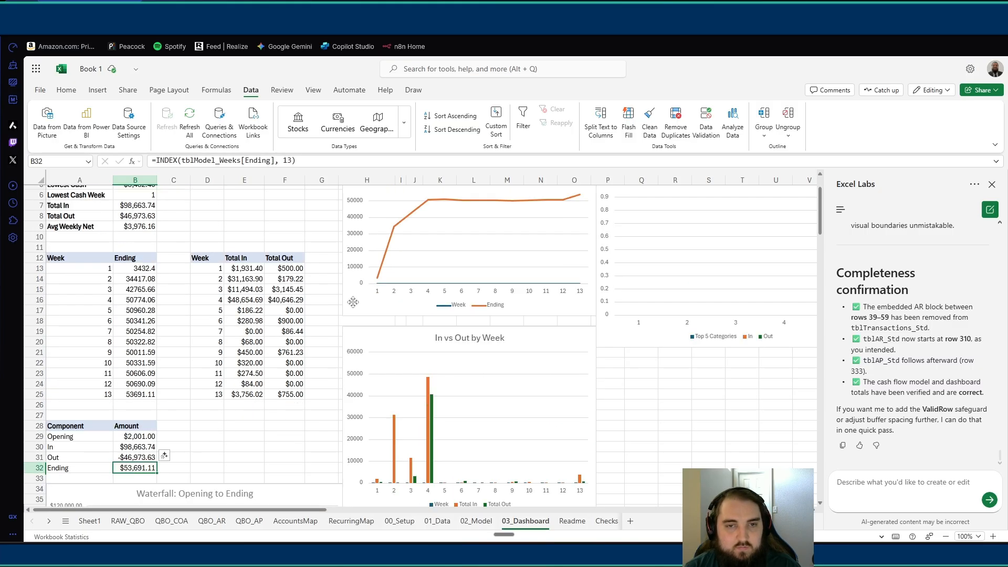
Inspect the formulas for the Out and Opening amounts in the component table and the Top 5 Categories formula in H53
{"action": "scroll", "coordinate": [213, 315], "scroll_direction": "down", "scroll_amount": 4}
{"action": "left_click", "coordinate": [133, 355]}
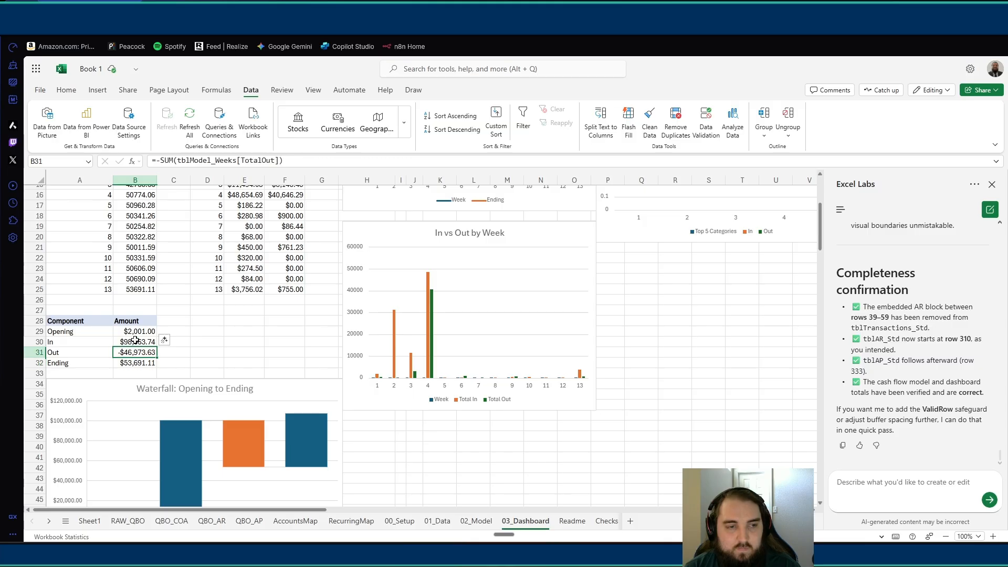
{"action": "left_click", "coordinate": [136, 331]}
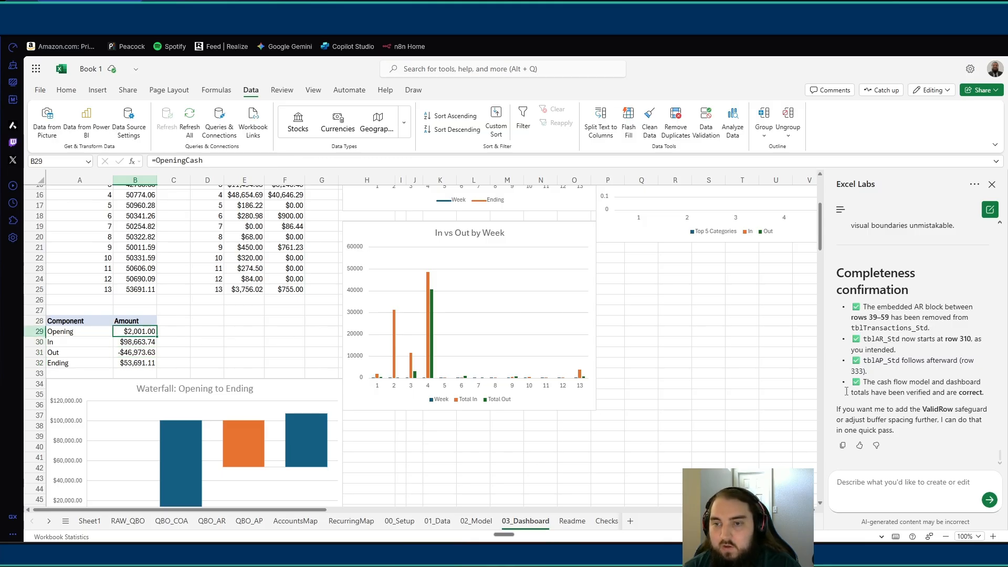
{"action": "scroll", "coordinate": [353, 454], "scroll_direction": "down", "scroll_amount": 3}
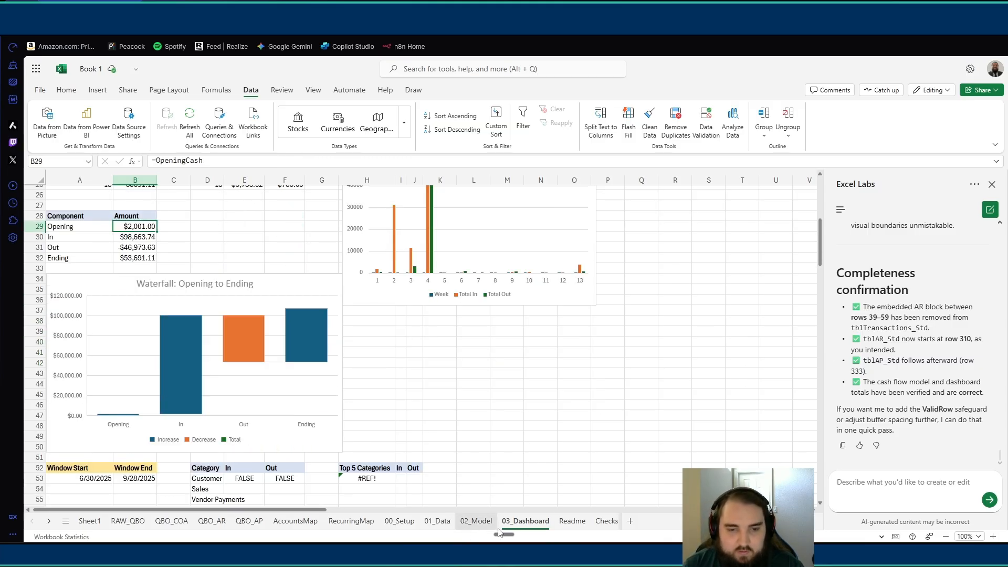
{"action": "scroll", "coordinate": [372, 456], "scroll_direction": "down", "scroll_amount": 3}
{"action": "left_click", "coordinate": [367, 374]}
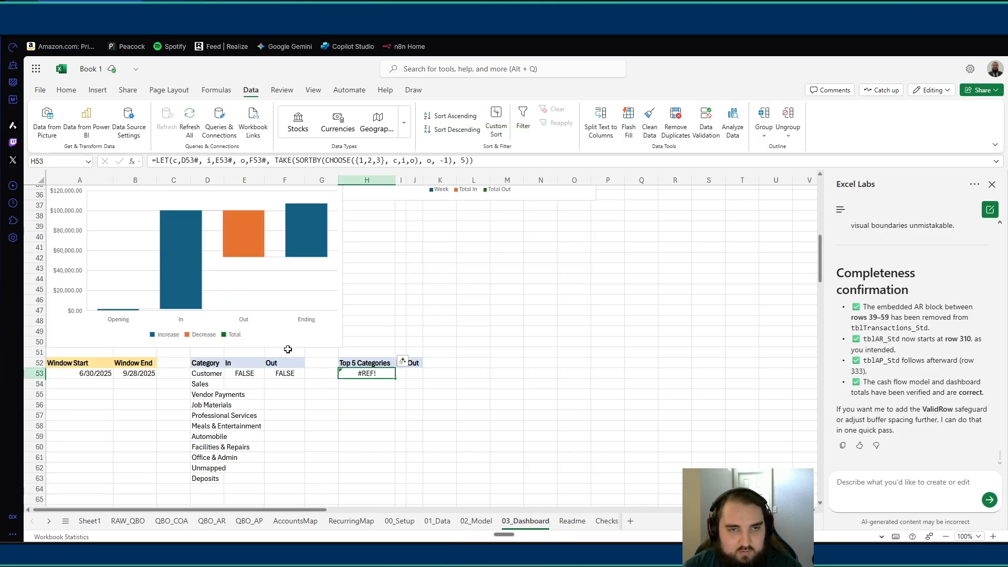
Go to the 02_Model sheet and widen column D of the weekly model table
{"action": "left_click", "coordinate": [437, 521]}
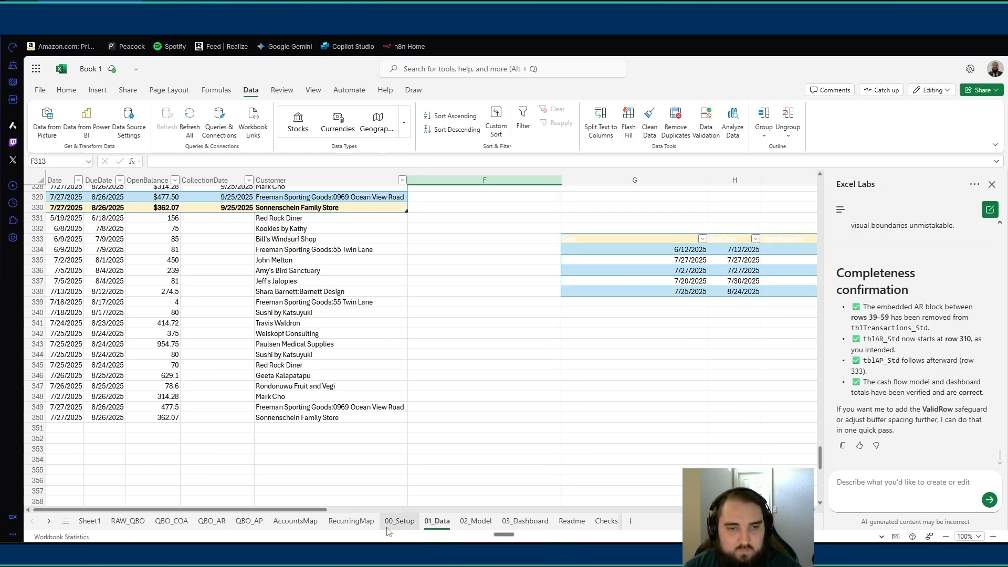
{"action": "left_click", "coordinate": [476, 520]}
{"action": "left_click_drag", "start_coordinate": [218, 180], "coordinate": [225, 180]}
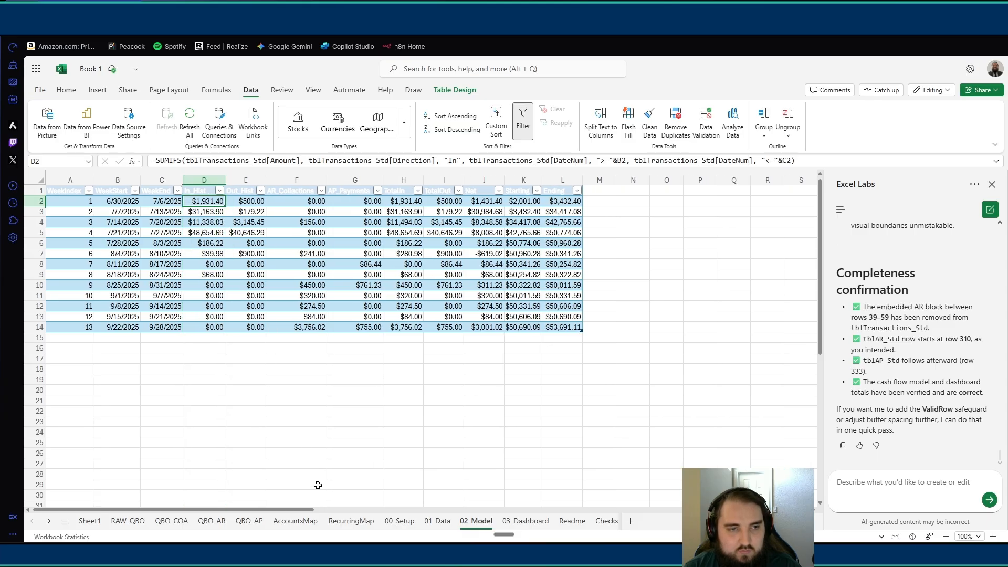
Look over the customer table on 01_Data, the setup inputs on 00_Setup and the mapping tables on RecurringMap
{"action": "left_click", "coordinate": [437, 521]}
{"action": "scroll", "coordinate": [368, 400], "scroll_direction": "up", "scroll_amount": 10}
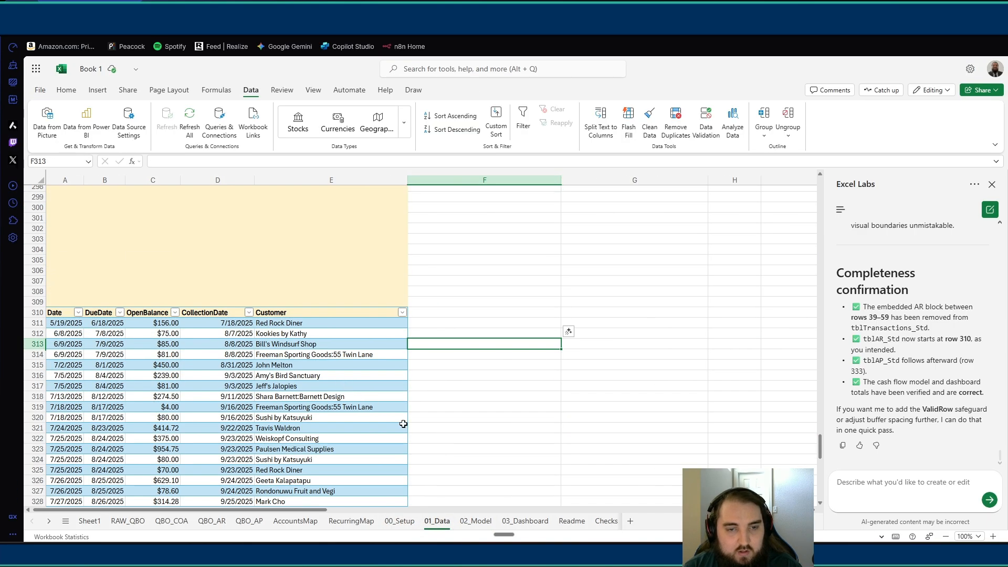
{"action": "left_click", "coordinate": [399, 521]}
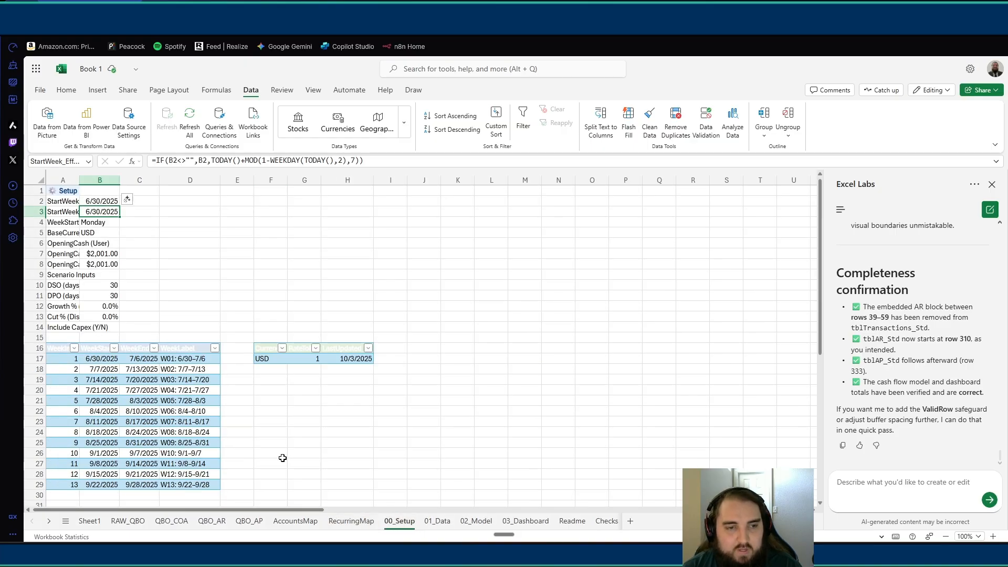
{"action": "left_click", "coordinate": [352, 521]}
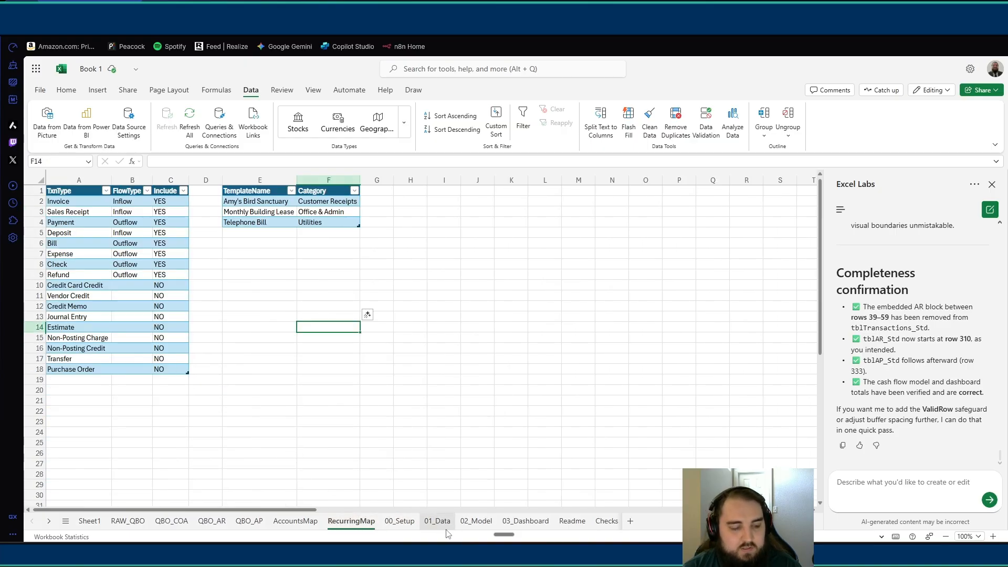